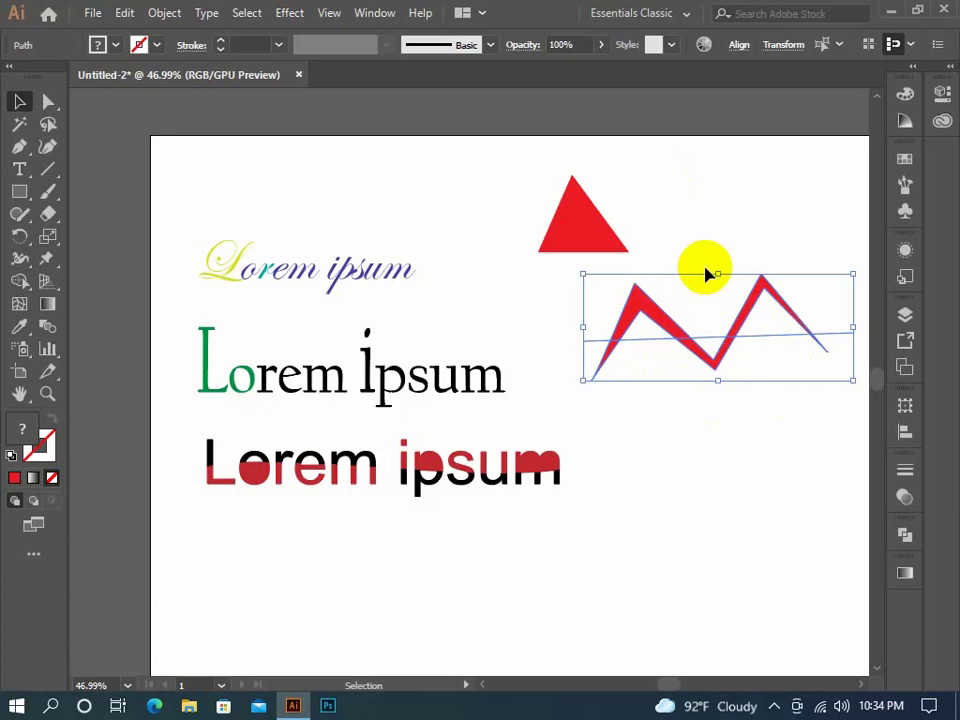
# Divide the red zigzag along its crossing line and ungroup the resulting pieces.
pyautogui.click(643, 337)
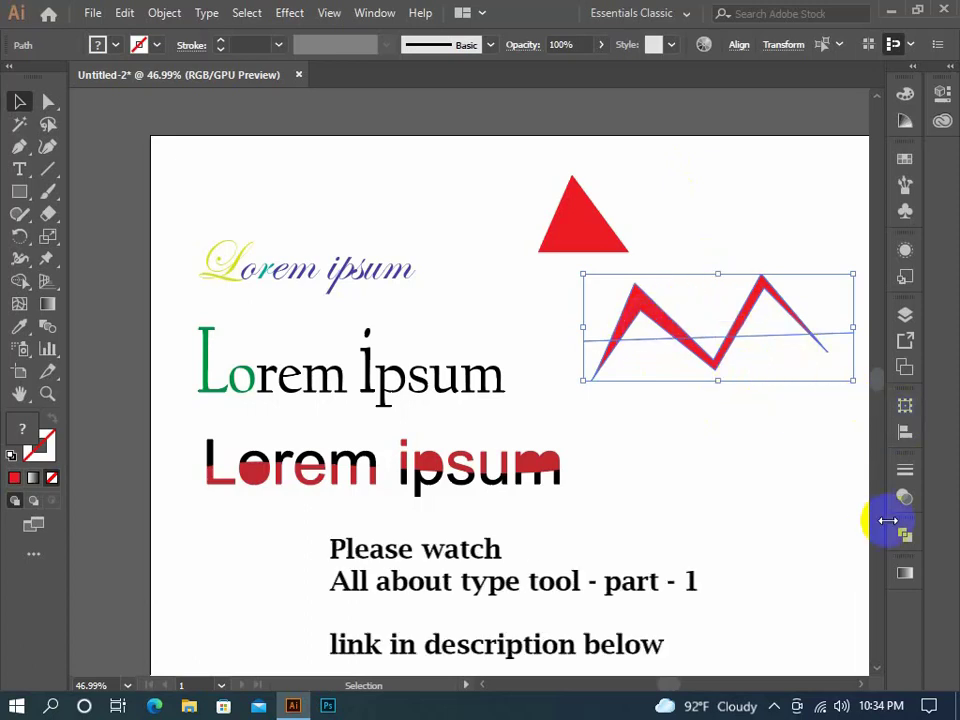
pyautogui.click(905, 553)
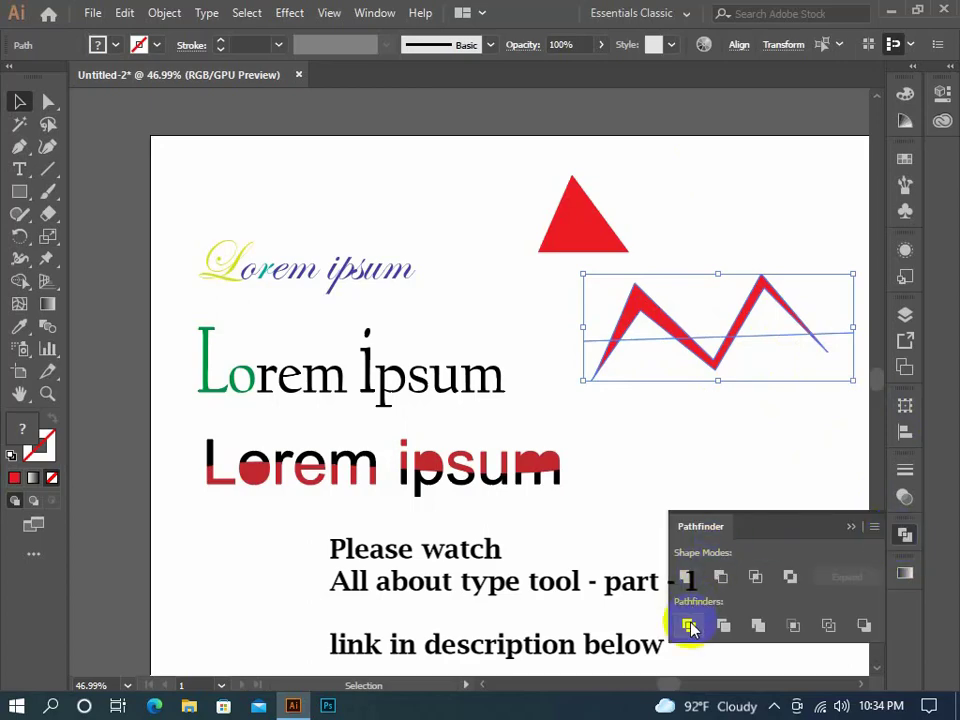
pyautogui.click(690, 562)
pyautogui.rightClick(696, 343)
pyautogui.click(750, 467)
# Drag triangle pieces off the zigzag peaks to confirm the split, then reselect all pieces.
pyautogui.click(690, 426)
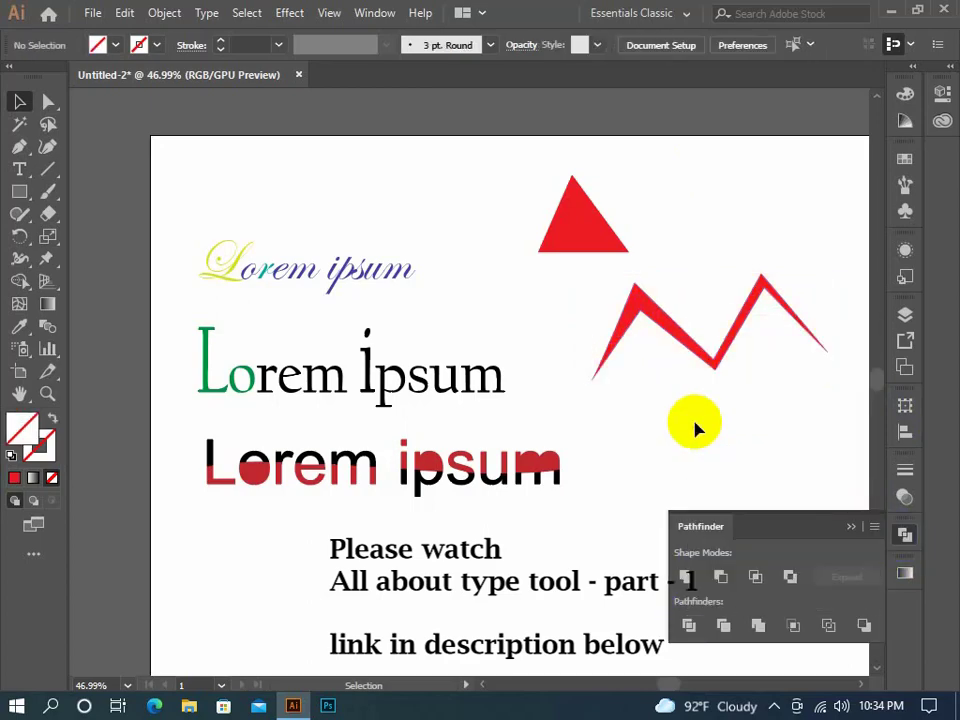
pyautogui.moveTo(648, 345); pyautogui.dragTo(654, 397)
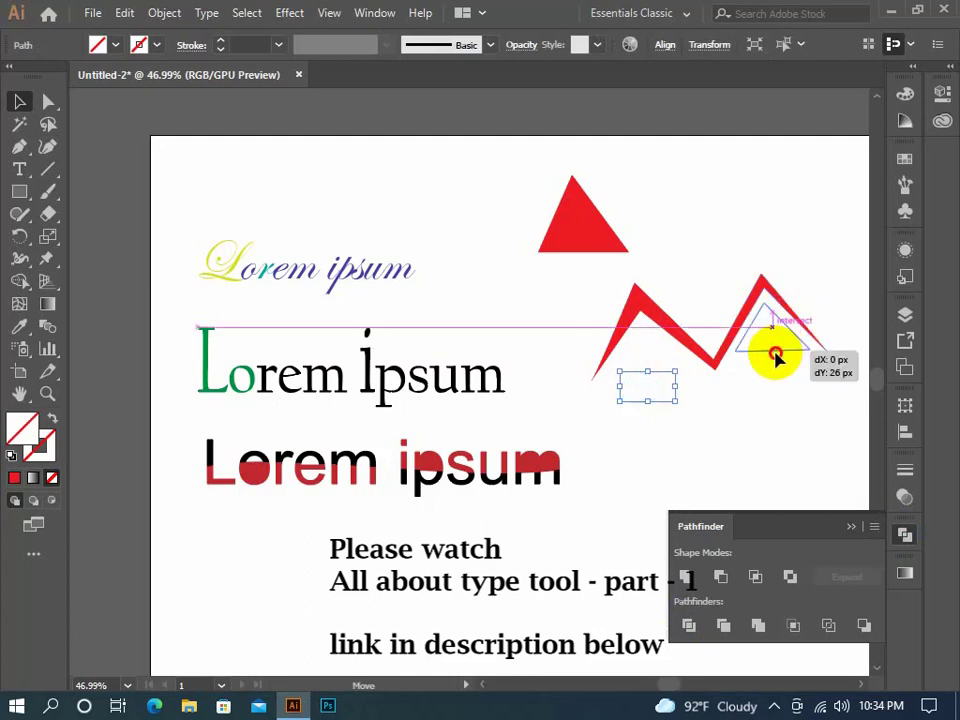
pyautogui.moveTo(775, 339)
pyautogui.mouseDown()
pyautogui.moveTo(777, 415)
pyautogui.moveTo(700, 258)
pyautogui.mouseUp()
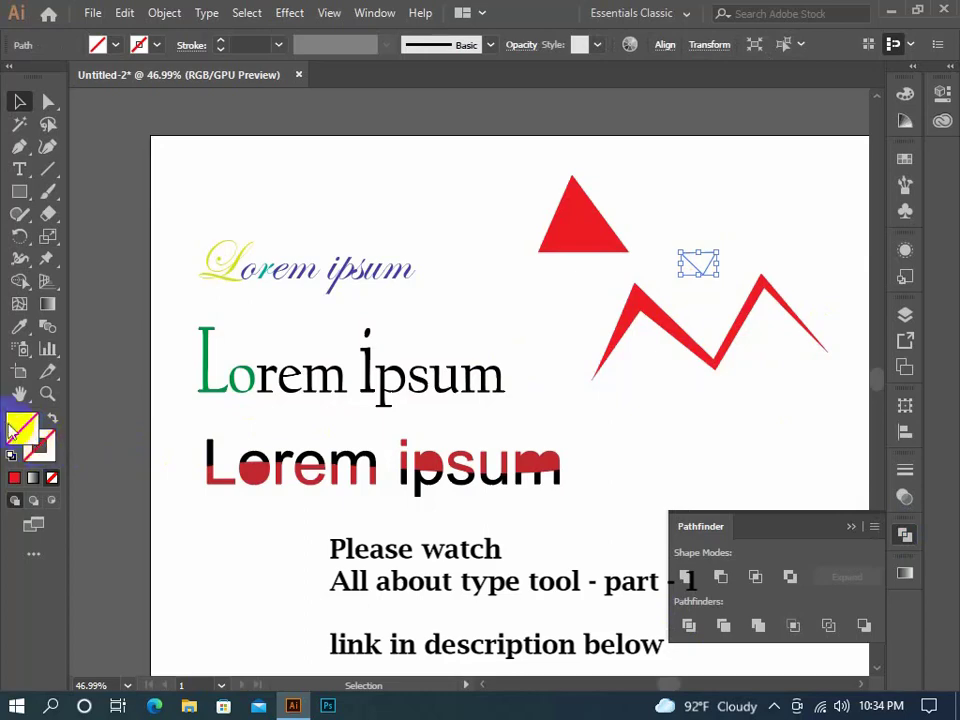
pyautogui.click(718, 363)
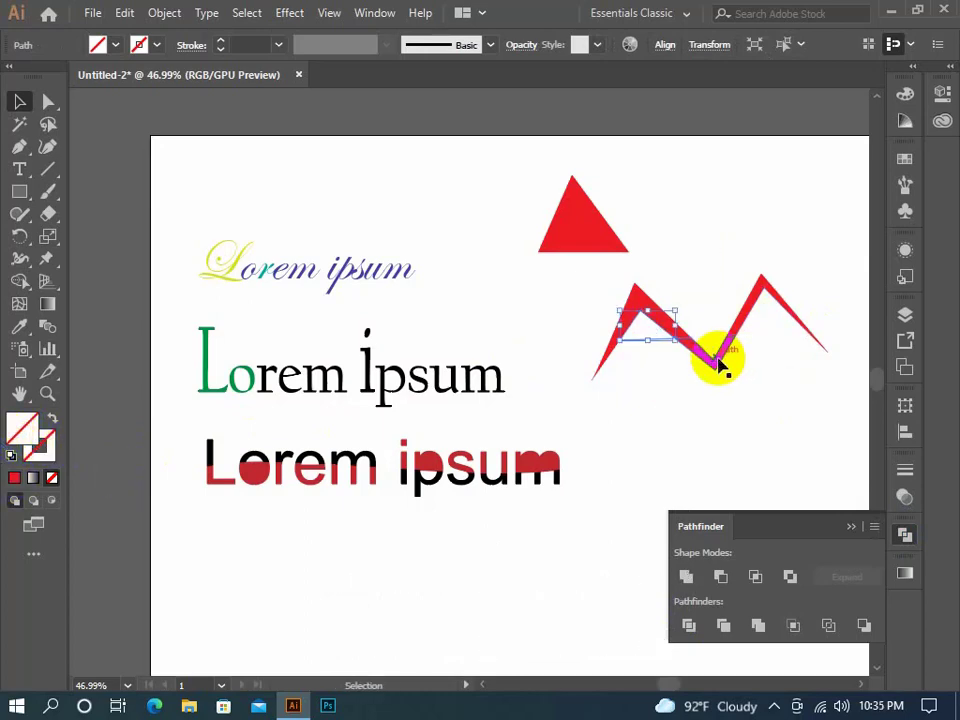
pyautogui.moveTo(589, 266); pyautogui.dragTo(793, 360)
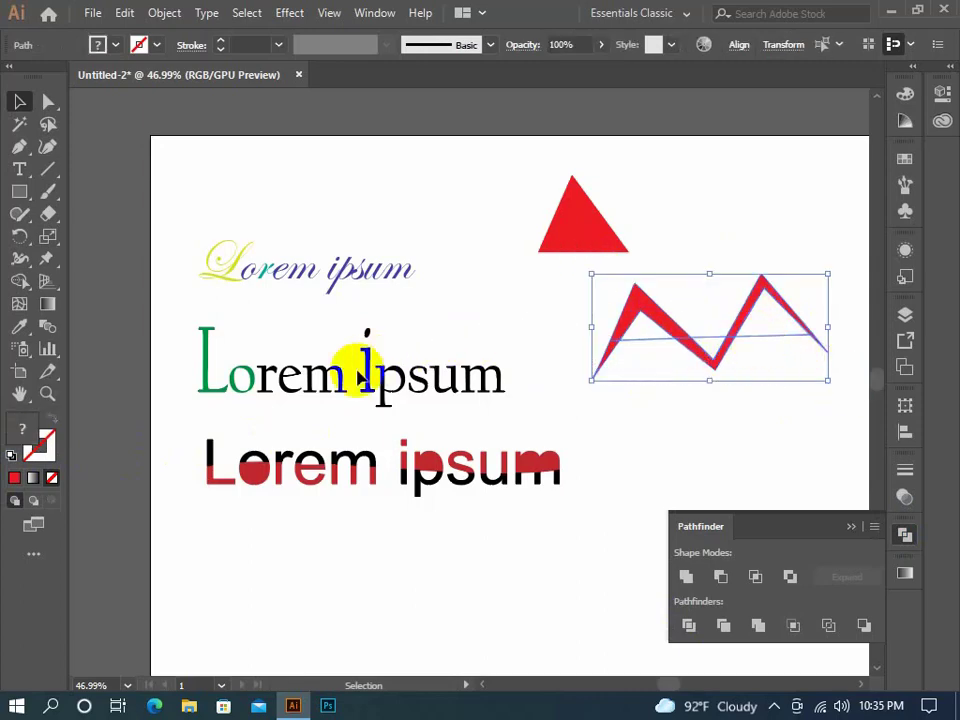
# Fill the zigzag pieces with a dark red swatch.
pyautogui.click(906, 162)
pyautogui.click(802, 208)
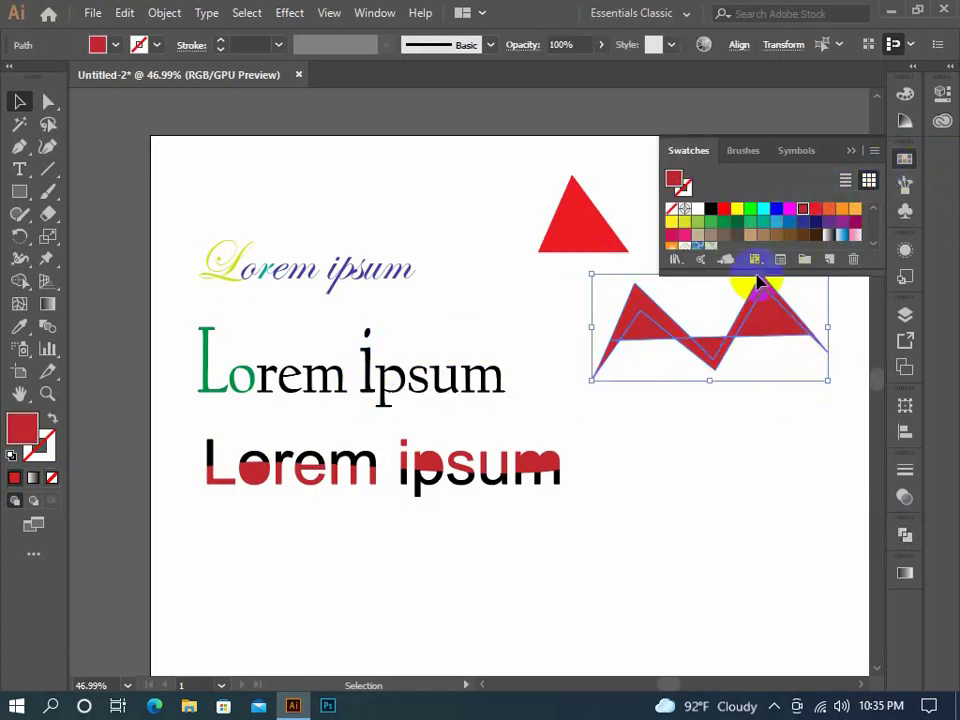
pyautogui.moveTo(713, 370); pyautogui.dragTo(712, 367)
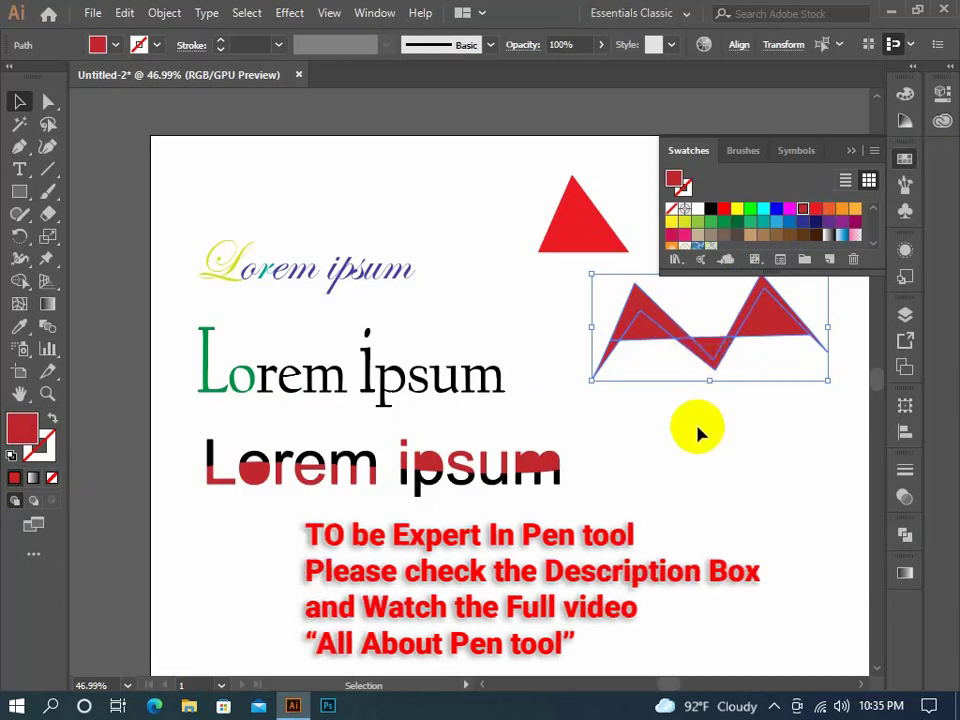
pyautogui.click(743, 437)
# Marquee-select the whole zigzag shape and delete it.
pyautogui.click(843, 172)
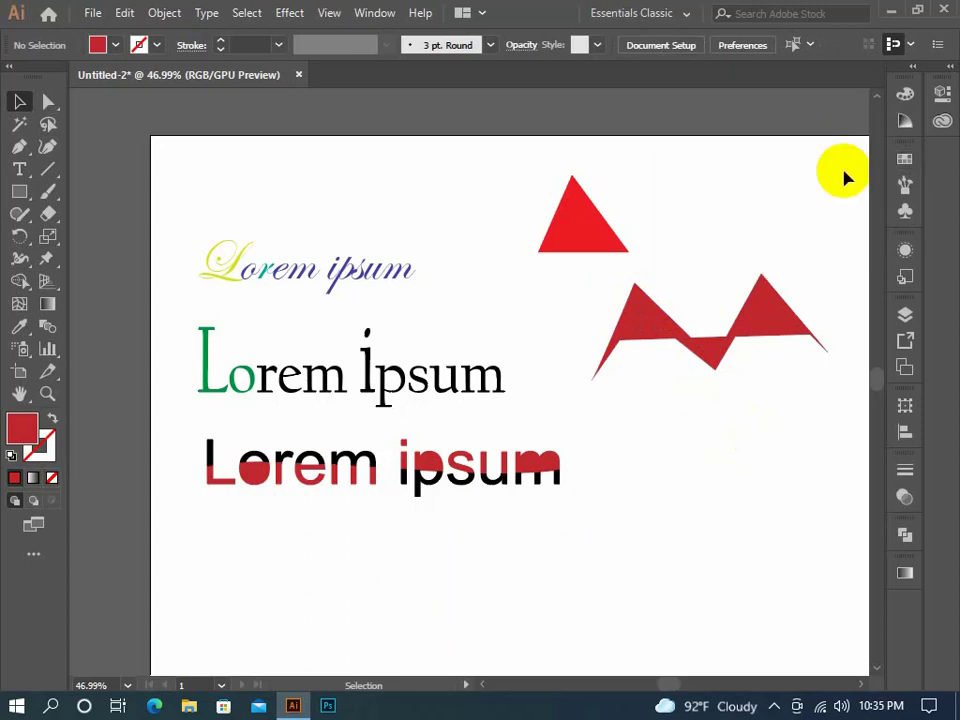
pyautogui.moveTo(600, 268); pyautogui.dragTo(818, 410)
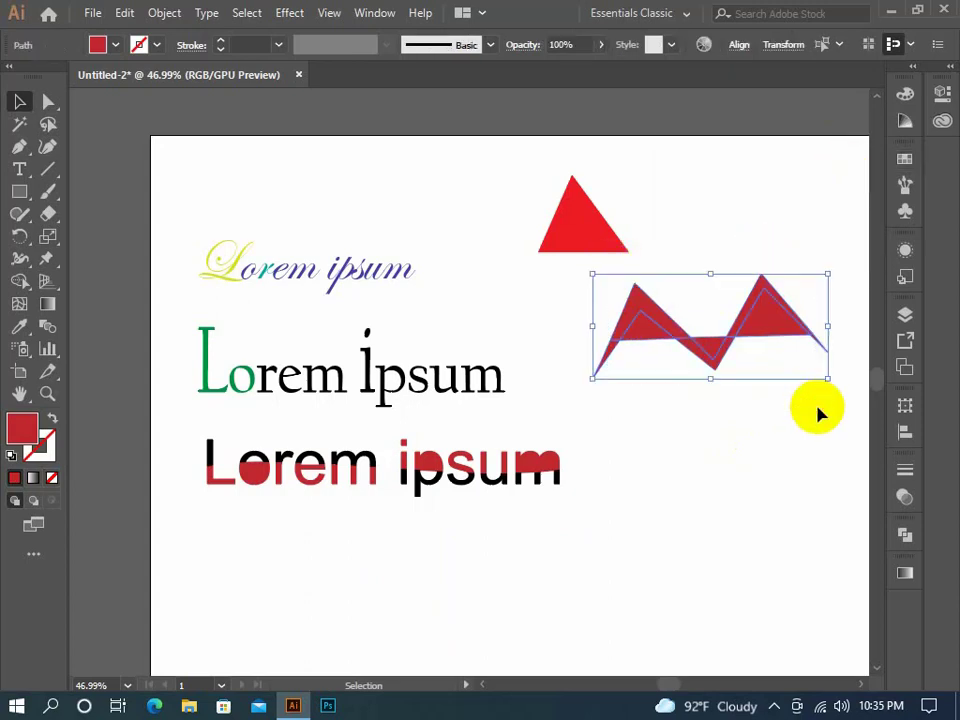
pyautogui.press('Delete')
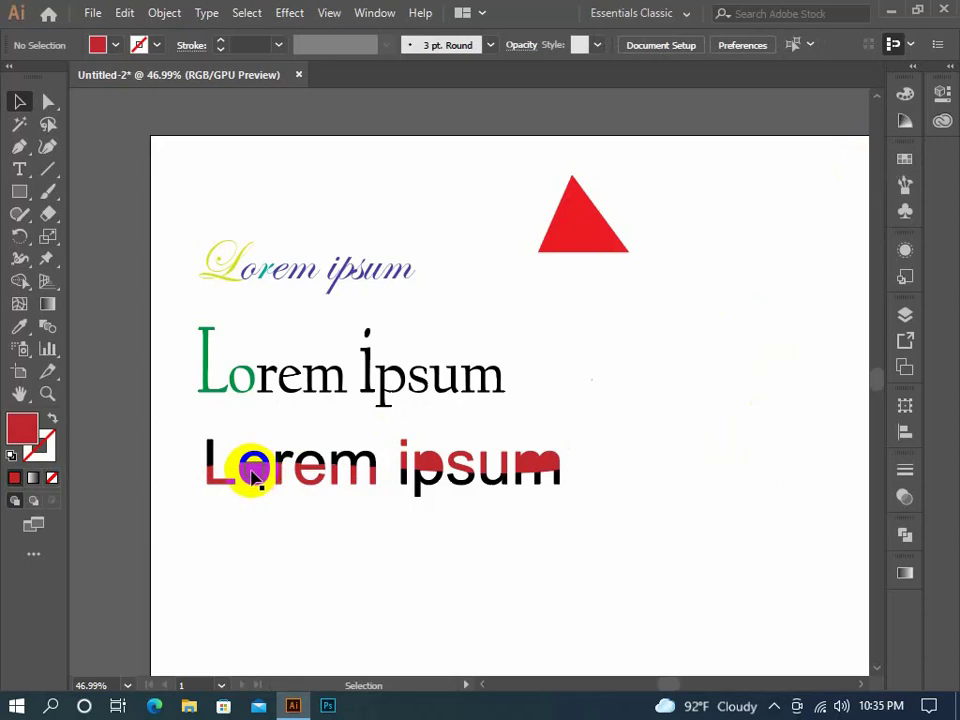
# Zoom to 100% and fill the black upper half of the bold Lorem with the red swatch.
pyautogui.hotkey('ctrl', '+')
pyautogui.hotkey('ctrl', '+')
pyautogui.hotkey('ctrl', '+')
pyautogui.moveTo(252, 475); pyautogui.dragTo(403, 435)
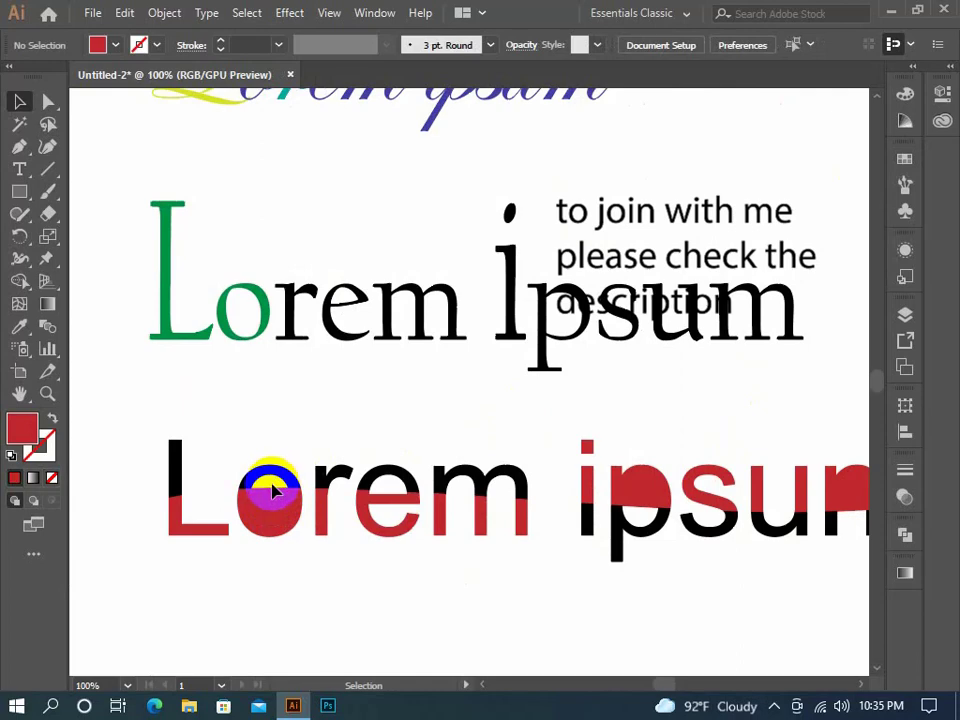
pyautogui.moveTo(128, 403)
pyautogui.mouseDown()
pyautogui.moveTo(300, 447)
pyautogui.moveTo(548, 478)
pyautogui.mouseUp()
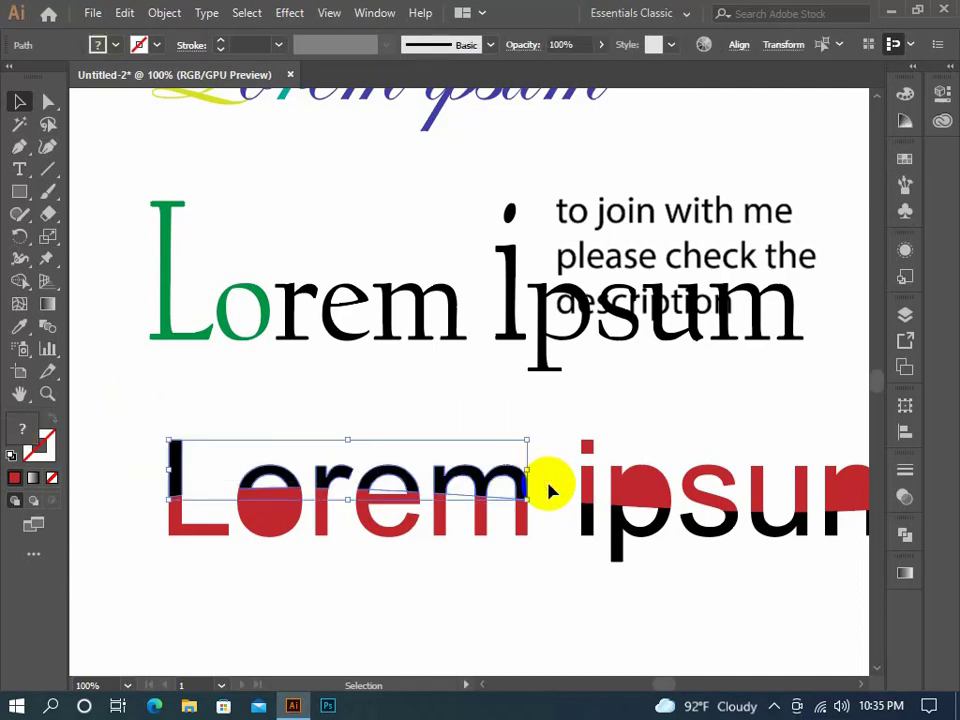
pyautogui.click(904, 158)
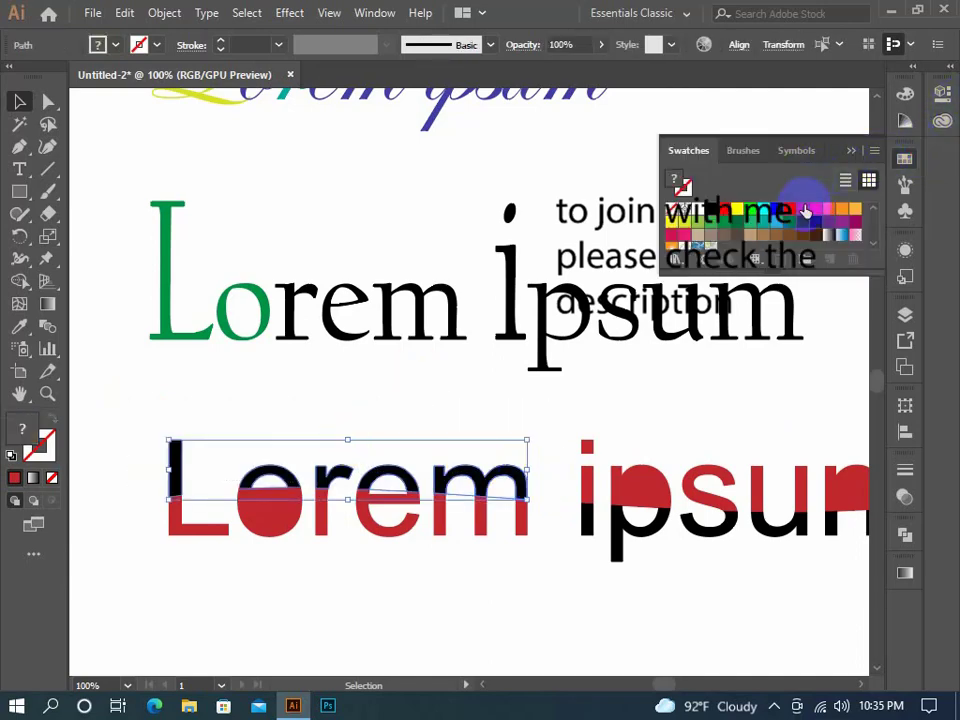
pyautogui.click(803, 209)
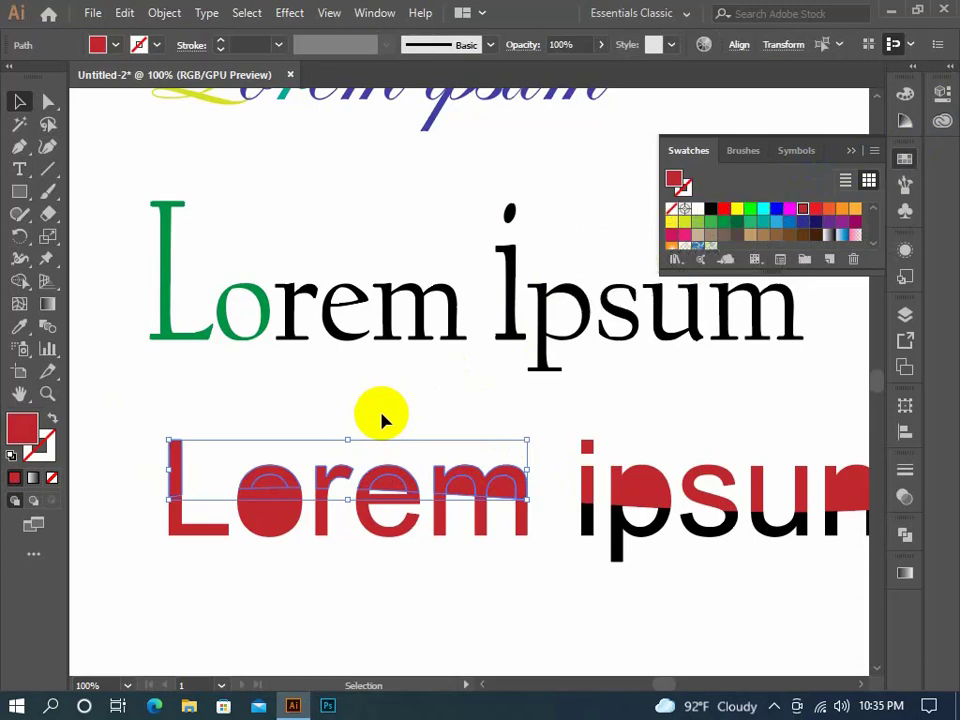
# Remove the leftover stray pieces from the o, e and m letters.
pyautogui.click(253, 540)
pyautogui.click(272, 505)
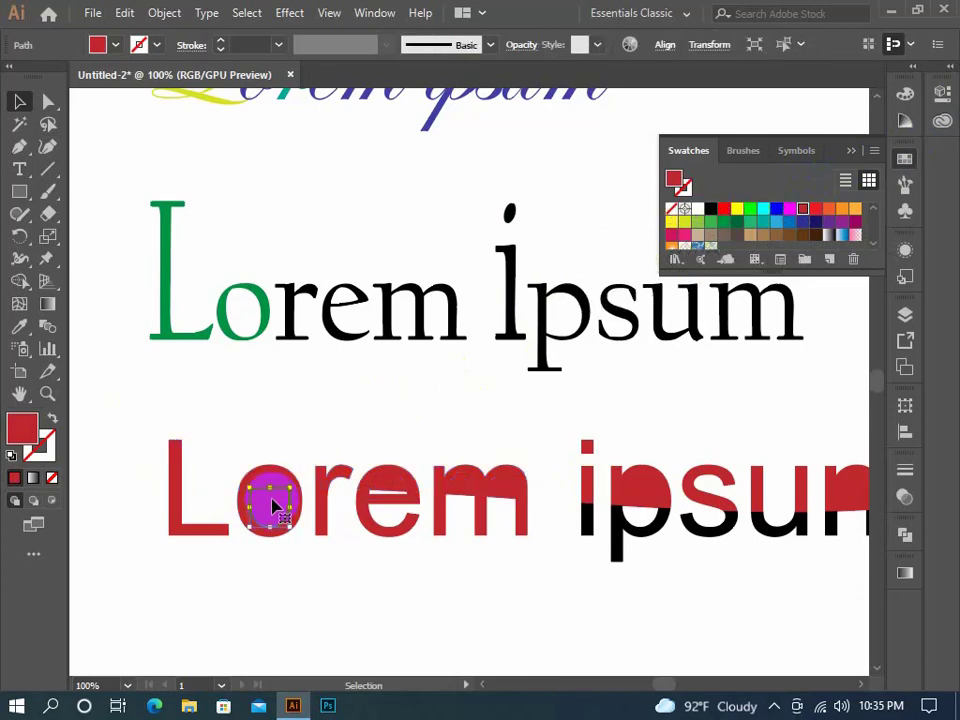
pyautogui.moveTo(272, 505); pyautogui.dragTo(268, 490)
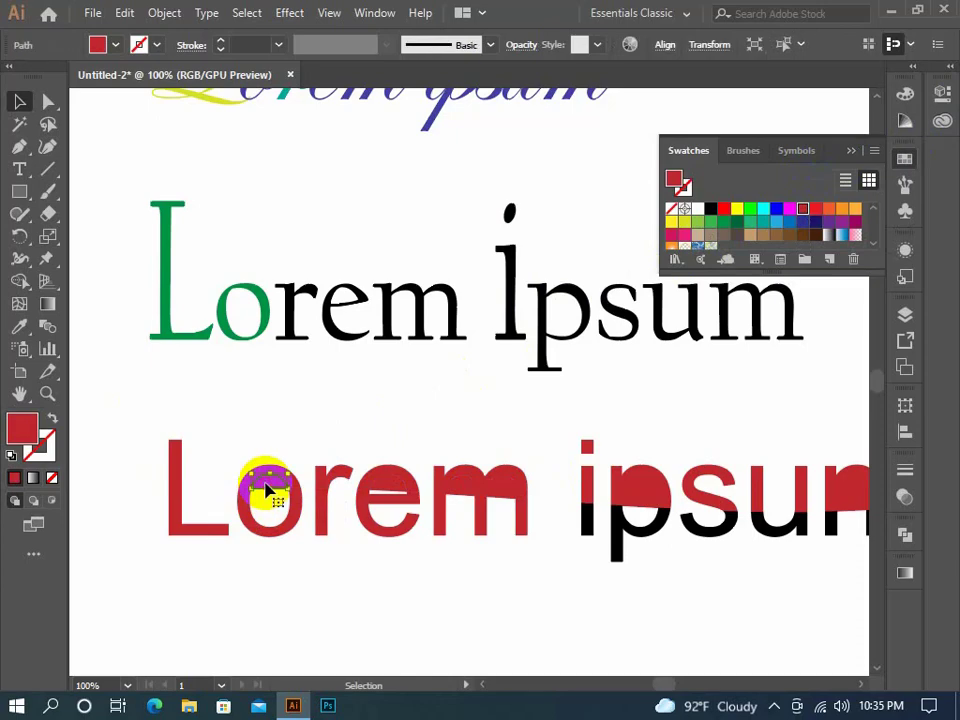
pyautogui.hotkey('ctrl', 'shift', 'a')
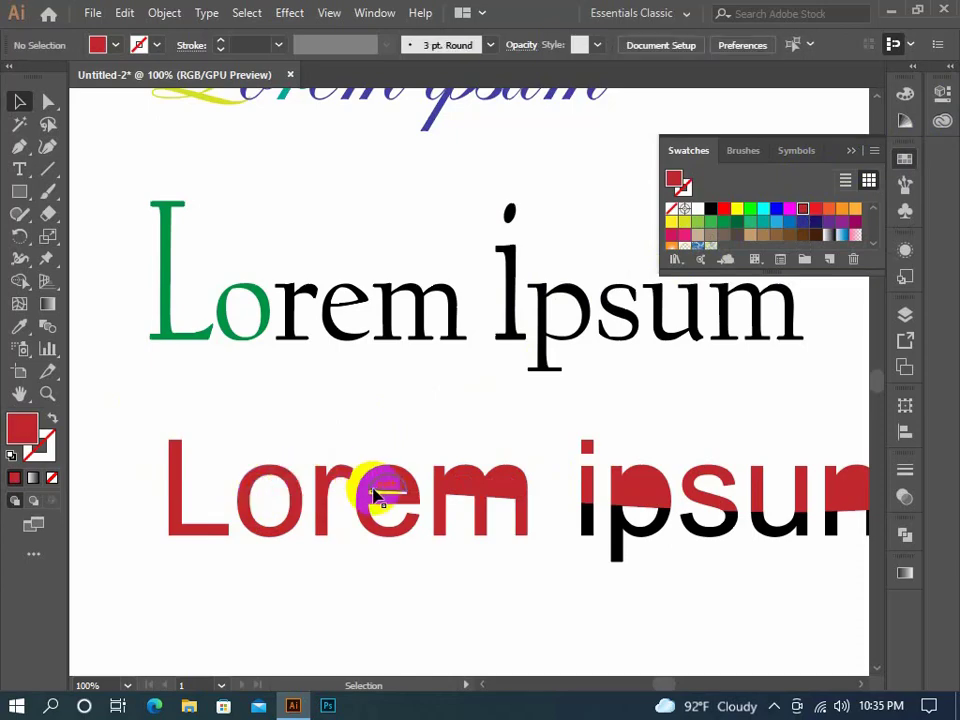
pyautogui.click(381, 495)
pyautogui.moveTo(381, 495); pyautogui.dragTo(465, 495)
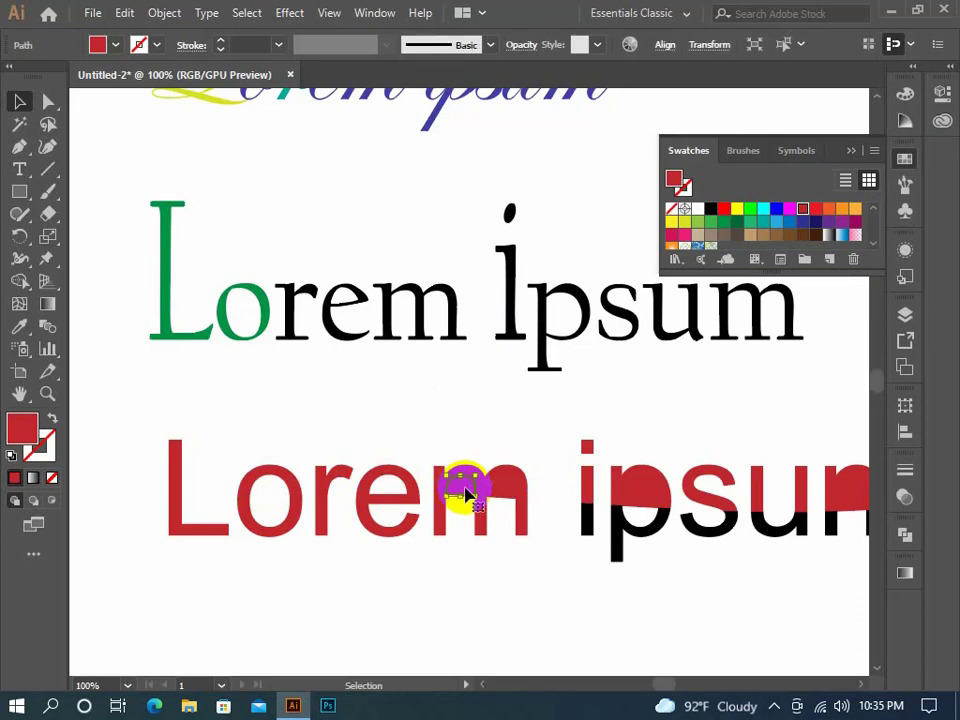
pyautogui.hotkey('ctrl', 'shift', 'a')
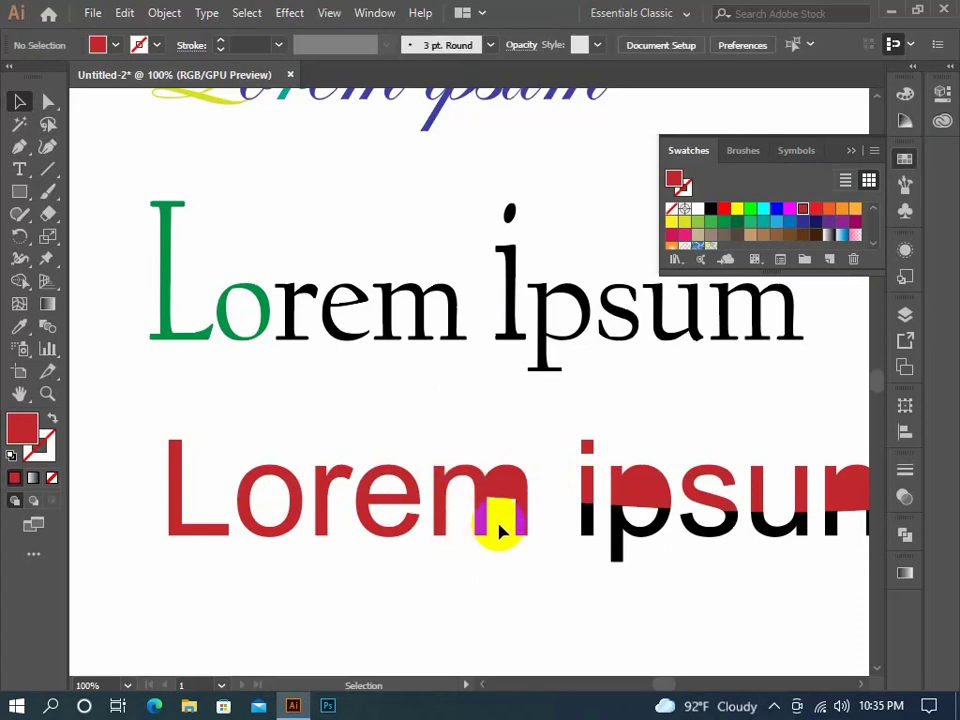
pyautogui.moveTo(505, 533); pyautogui.dragTo(508, 500)
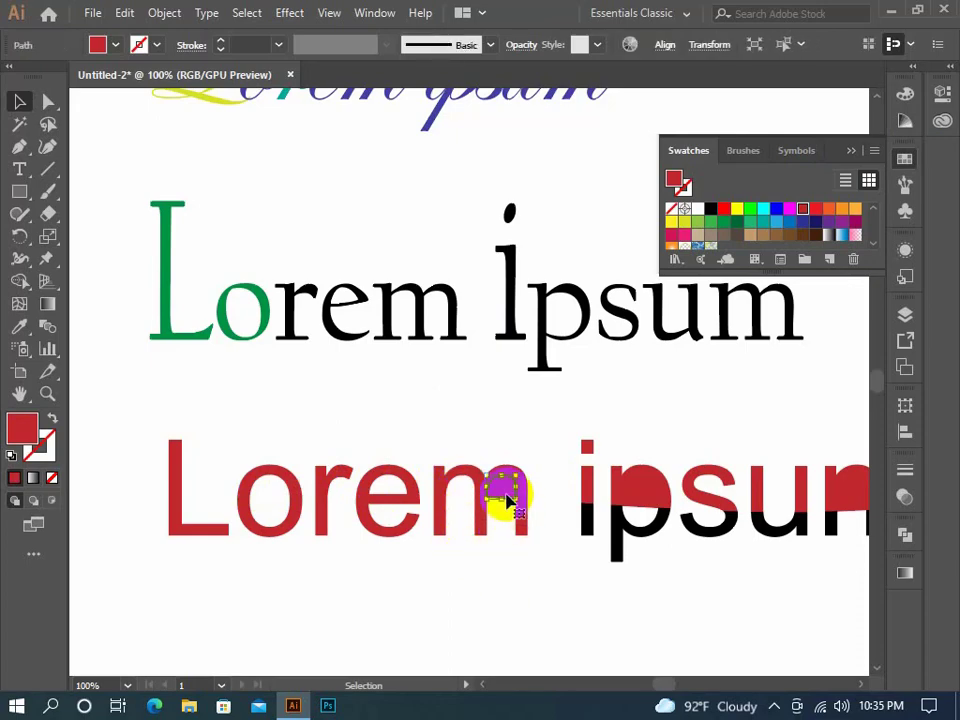
pyautogui.hotkey('ctrl', 'shift', 'a')
# Delete the stray pieces on the p, check the u and m of ipsum, and zoom out.
pyautogui.click(648, 512)
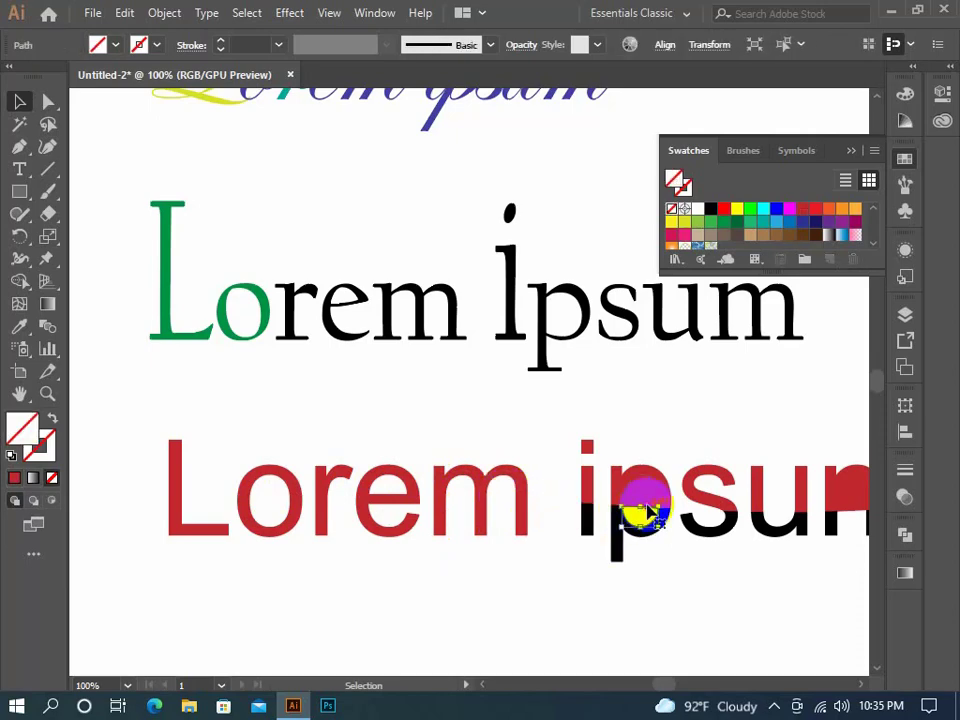
pyautogui.hotkey('ctrl', 'shift', 'a')
pyautogui.click(648, 512)
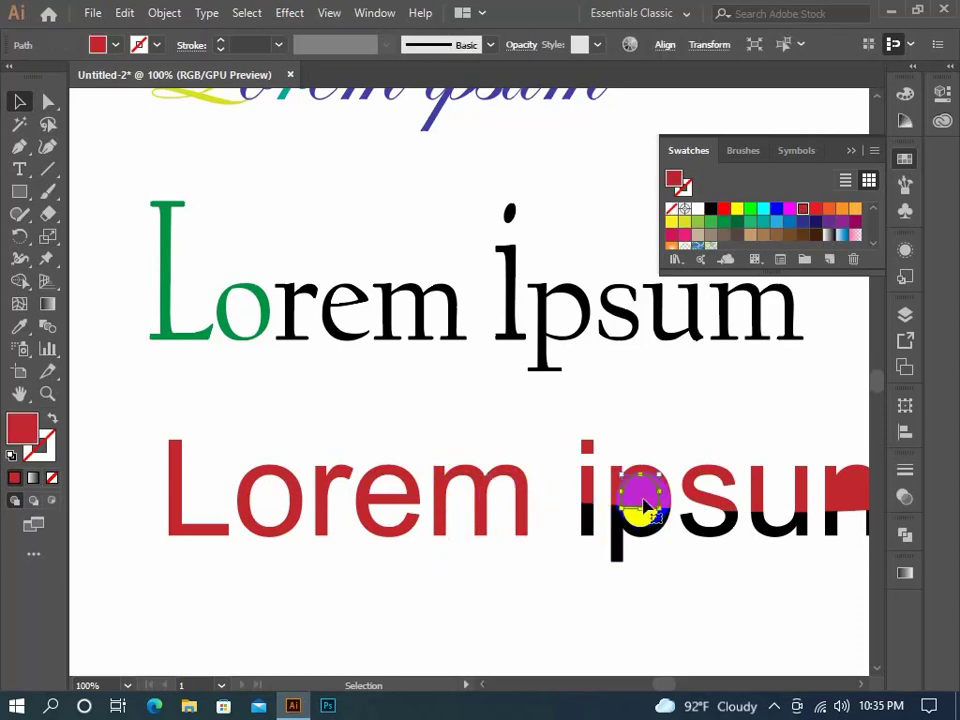
pyautogui.hotkey('ctrl', 'shift', 'a')
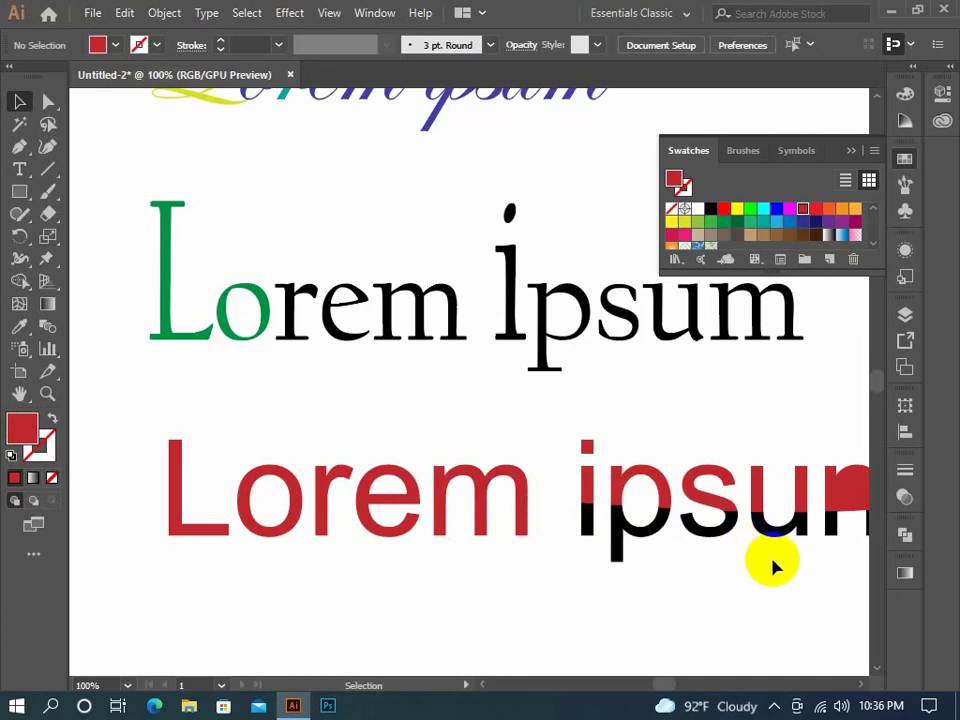
pyautogui.moveTo(771, 555); pyautogui.dragTo(597, 527)
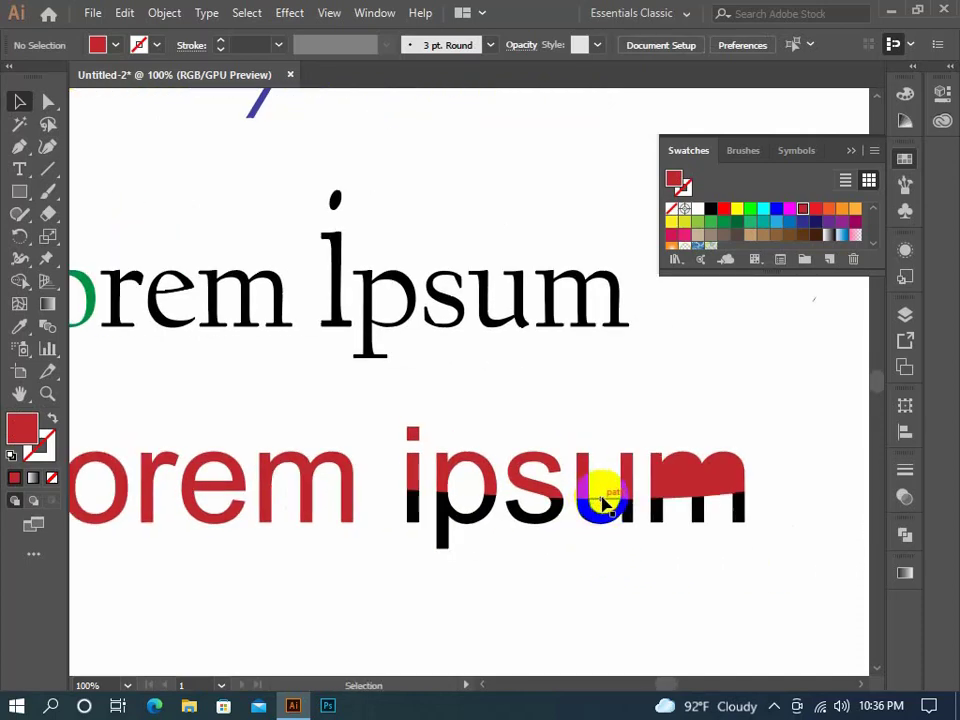
pyautogui.click(605, 503)
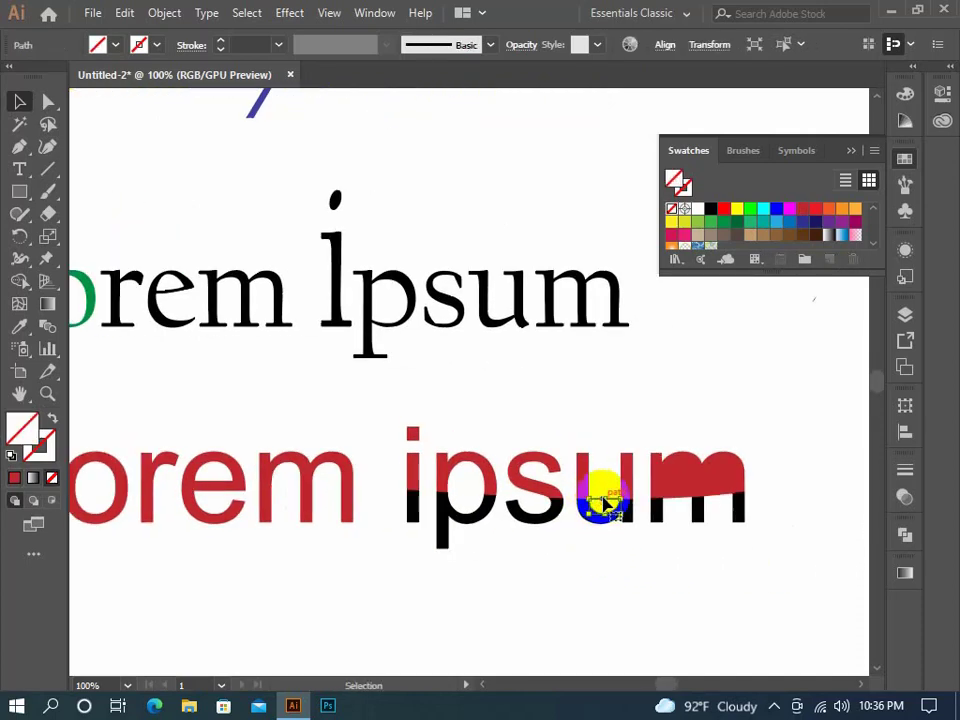
pyautogui.click(693, 502)
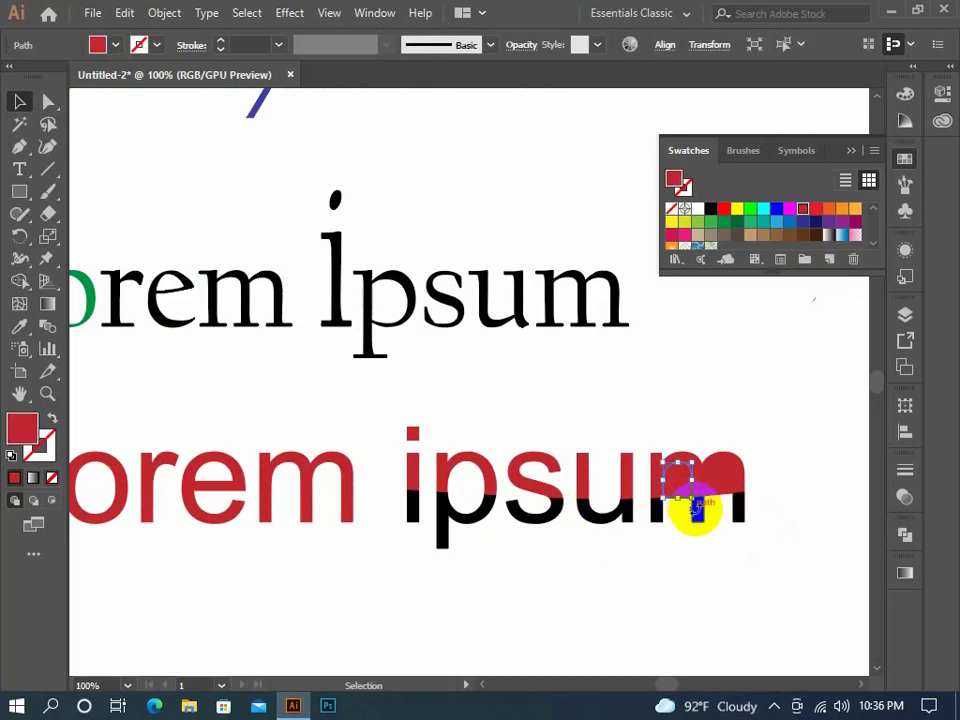
pyautogui.click(720, 507)
pyautogui.click(716, 540)
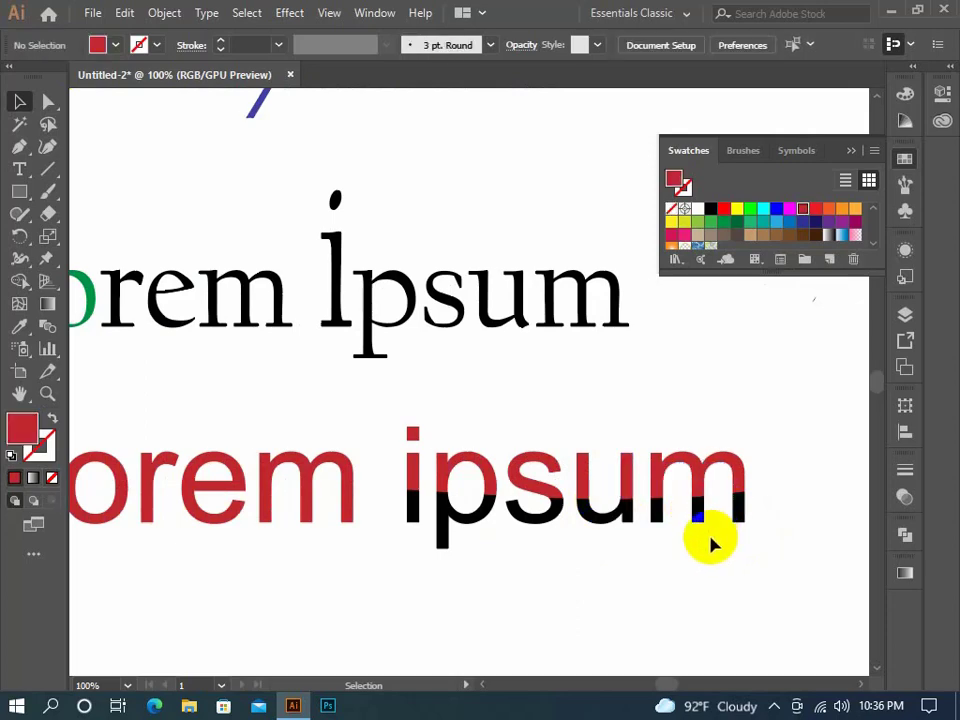
pyautogui.hotkey('ctrl', '-')
pyautogui.hotkey('ctrl', '-')
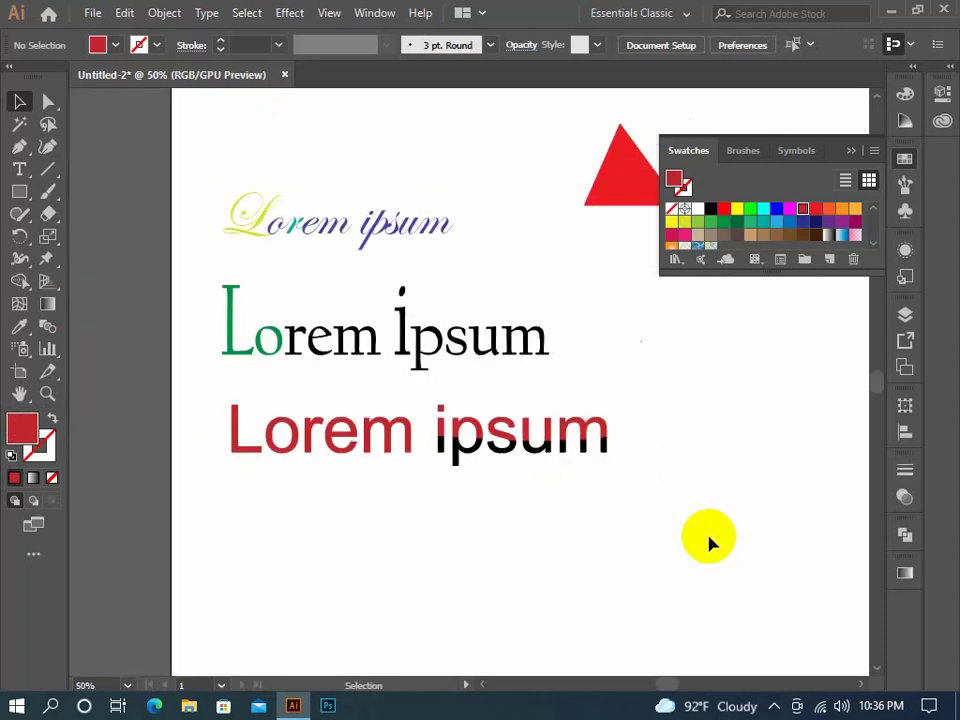
pyautogui.press('super')
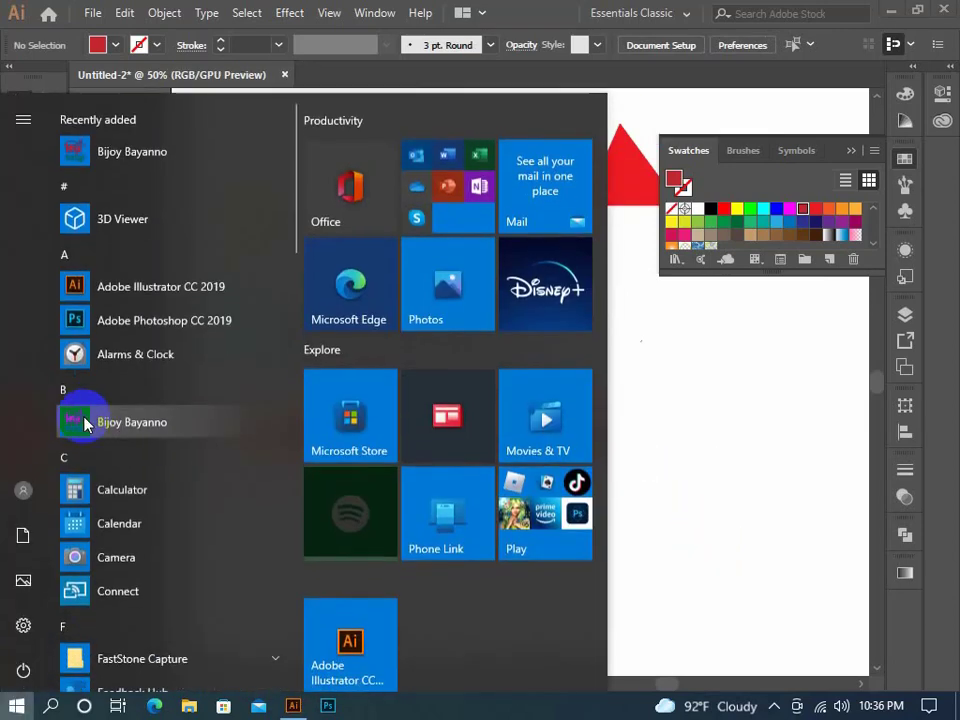
pyautogui.scroll(-5, 140, 390)
pyautogui.press('Escape')
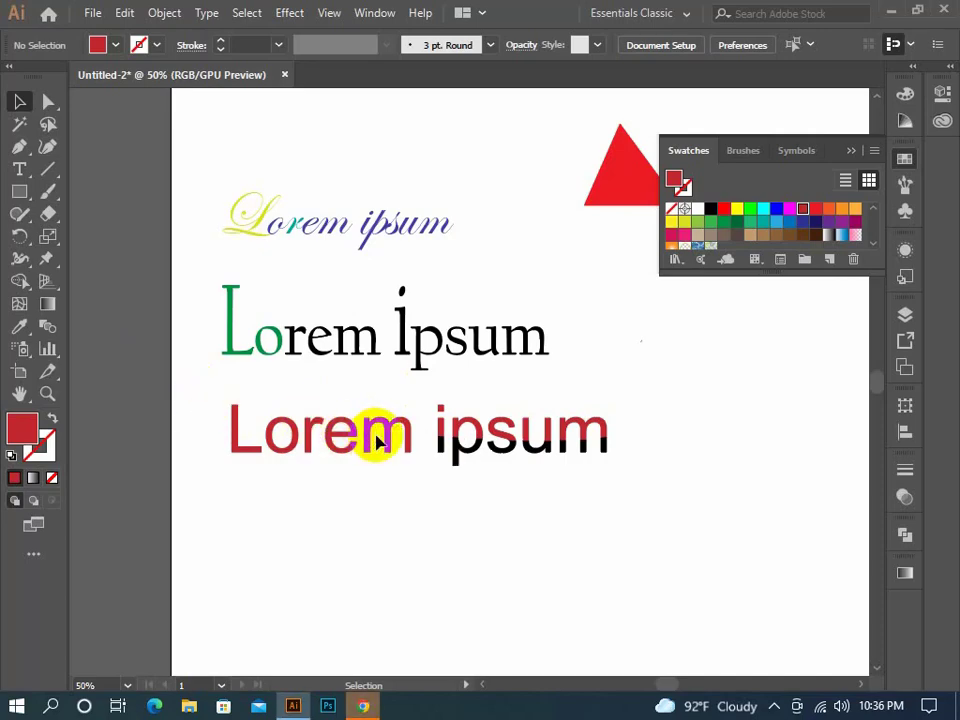
pyautogui.click(363, 706)
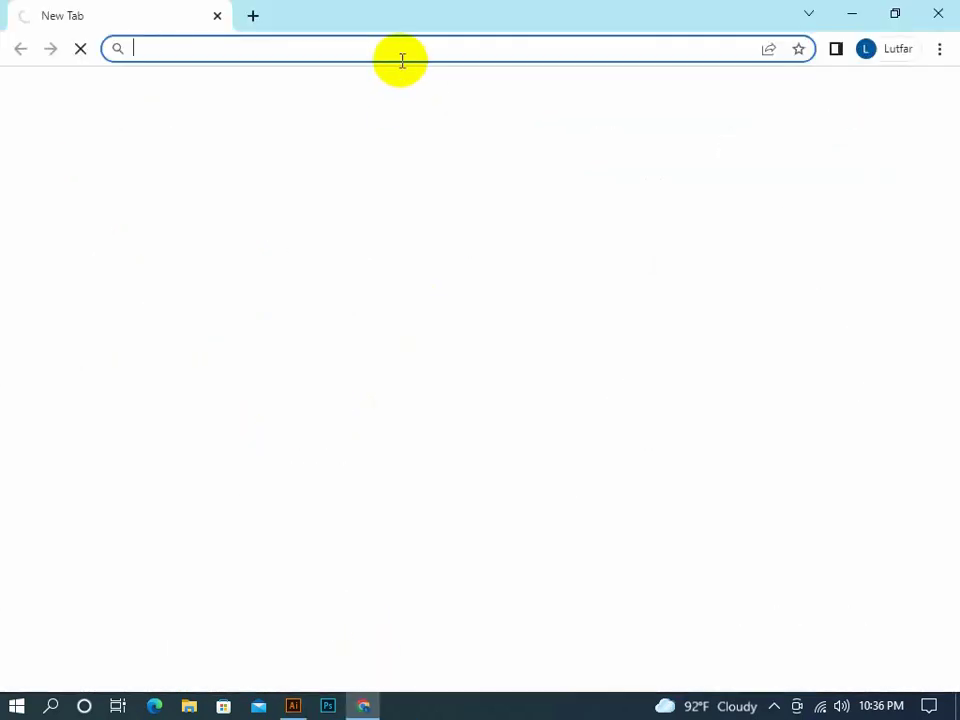
# Search Chrome for 'key' and circle the Delete key on the keyboard picture.
pyautogui.click(400, 45)
pyautogui.write('key')
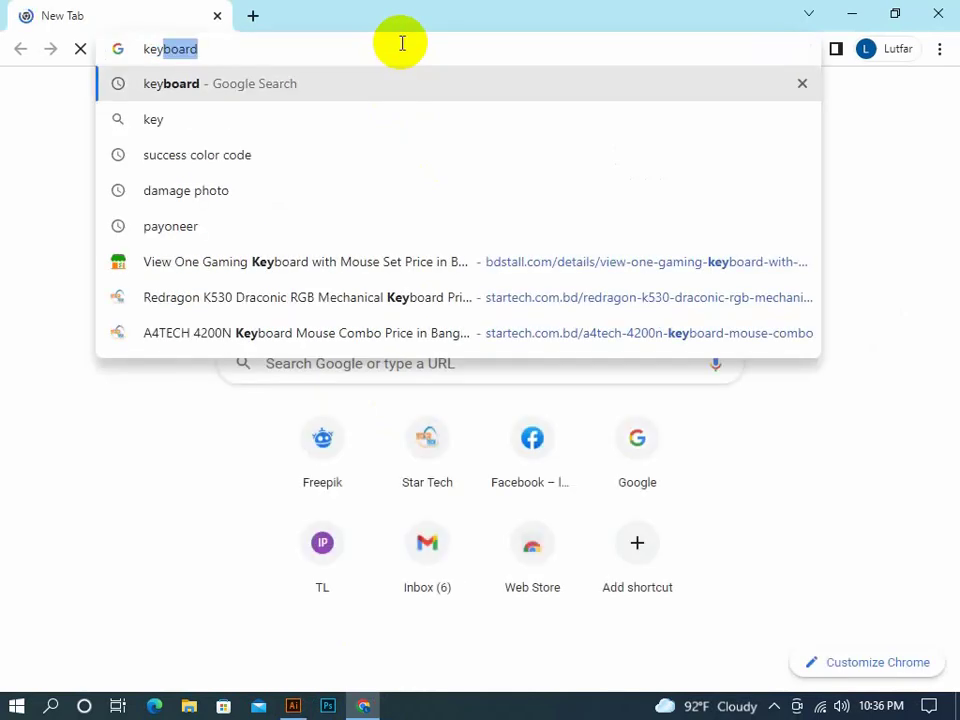
pyautogui.press('Return')
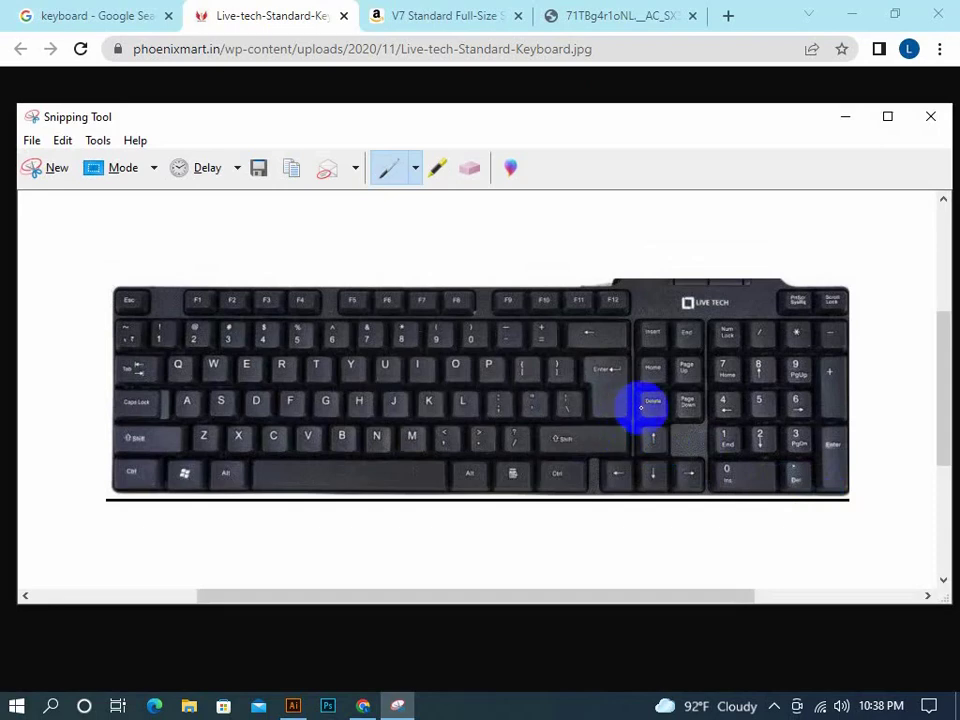
pyautogui.click(640, 407)
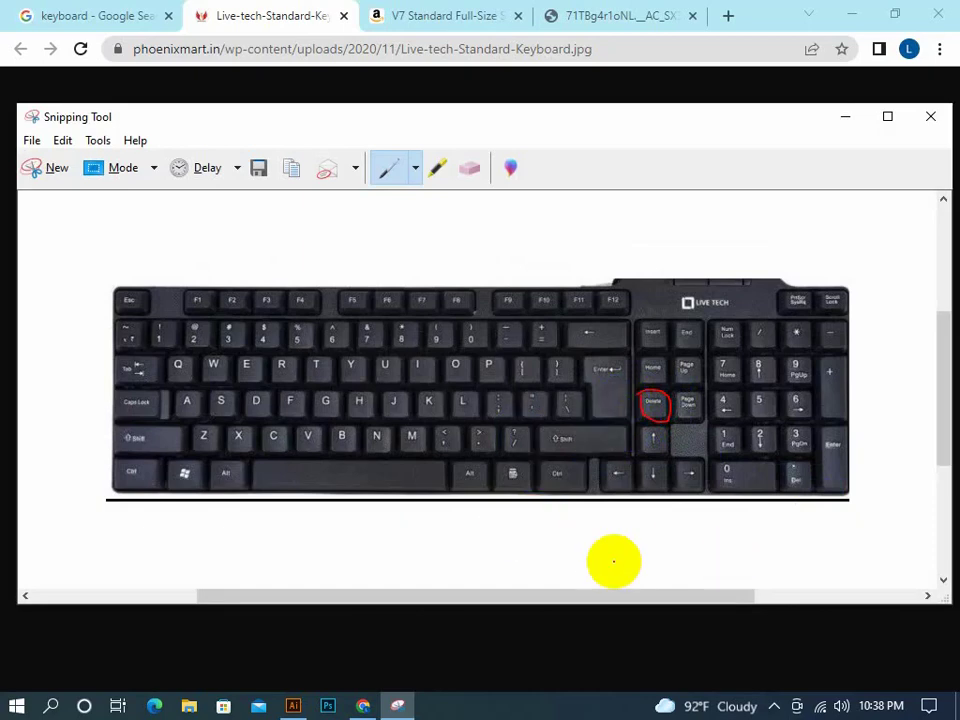
# Return to Illustrator, check the red Lorem shape, and collapse the Swatches panel.
pyautogui.click(304, 707)
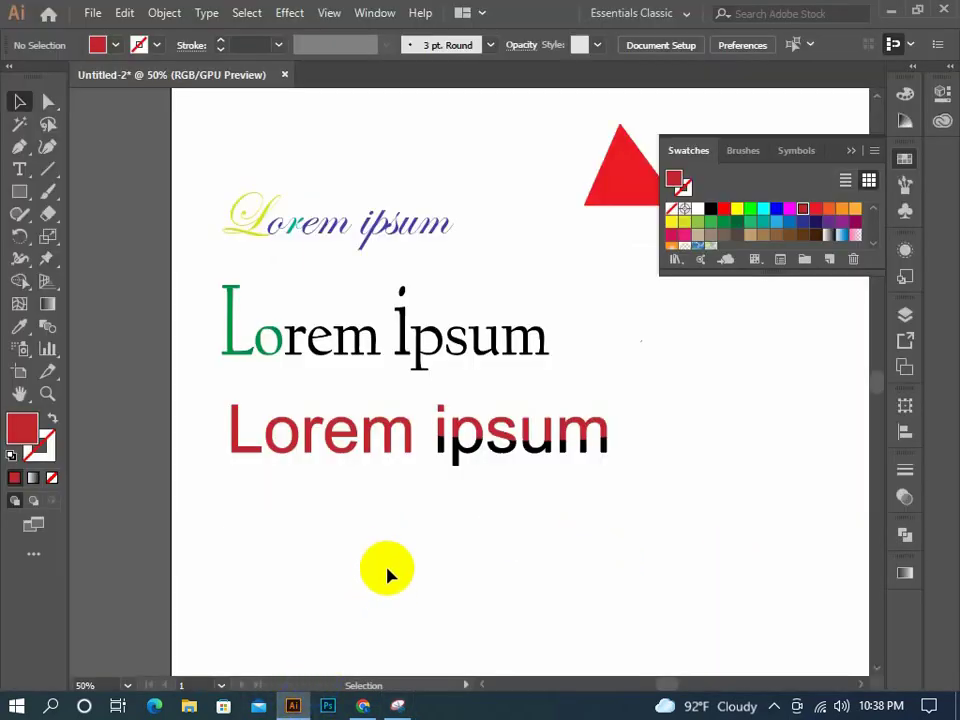
pyautogui.moveTo(188, 379); pyautogui.dragTo(410, 431)
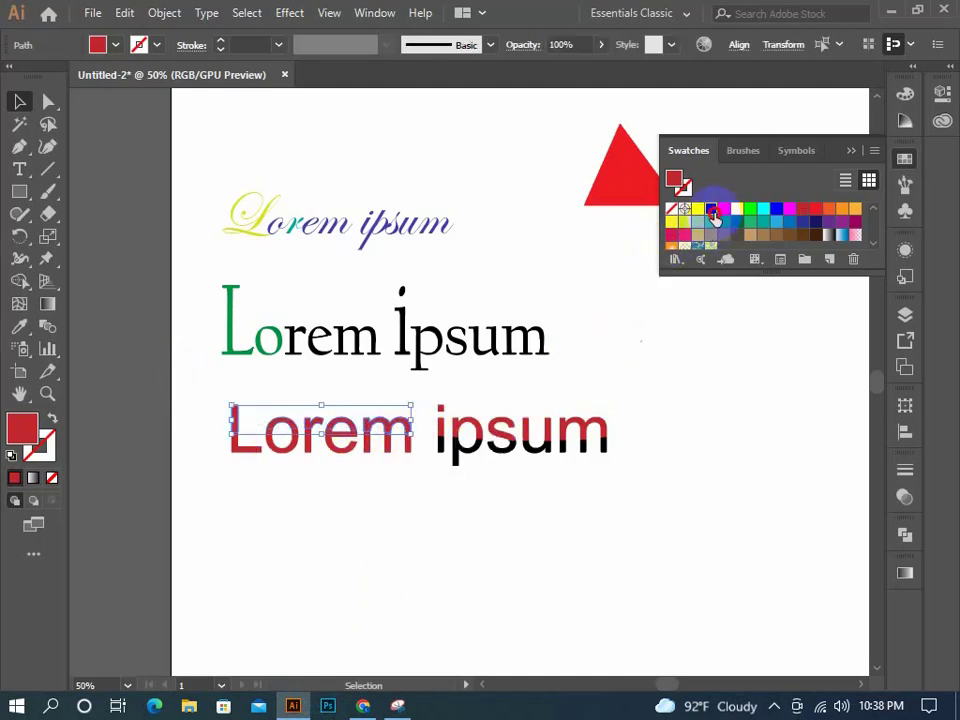
pyautogui.click(653, 375)
pyautogui.scroll(-2, 660, 412)
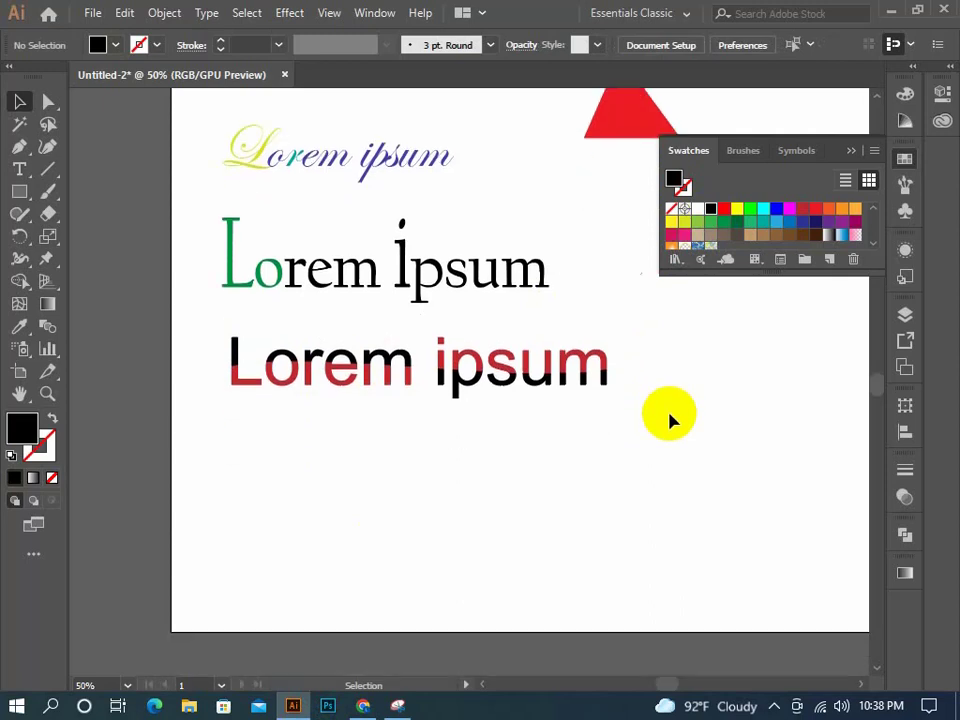
pyautogui.click(840, 155)
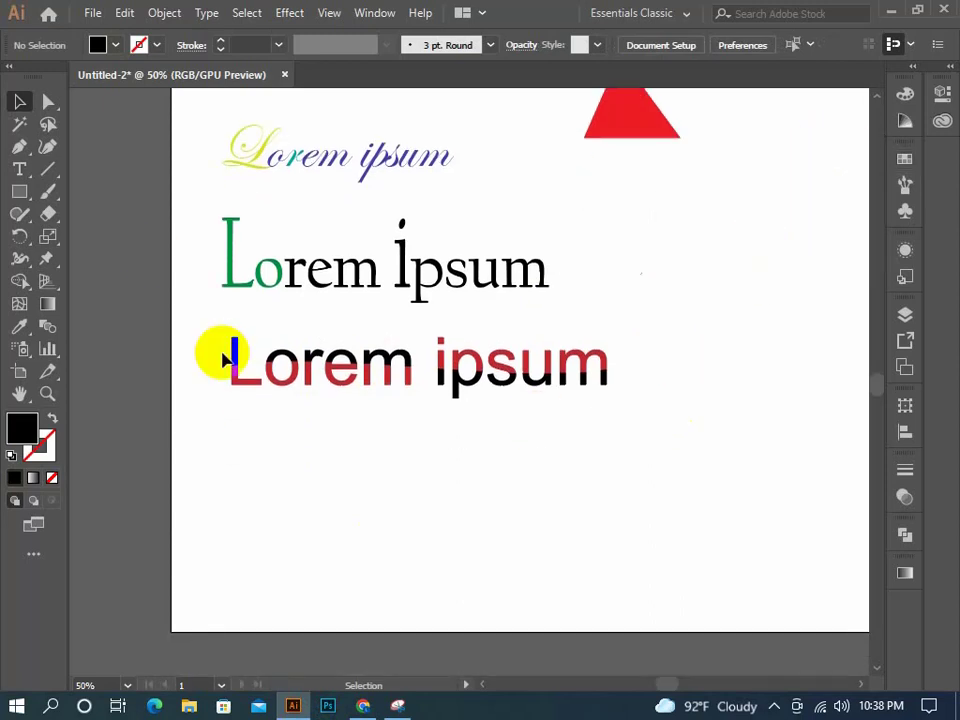
pyautogui.scroll(3, 508, 390)
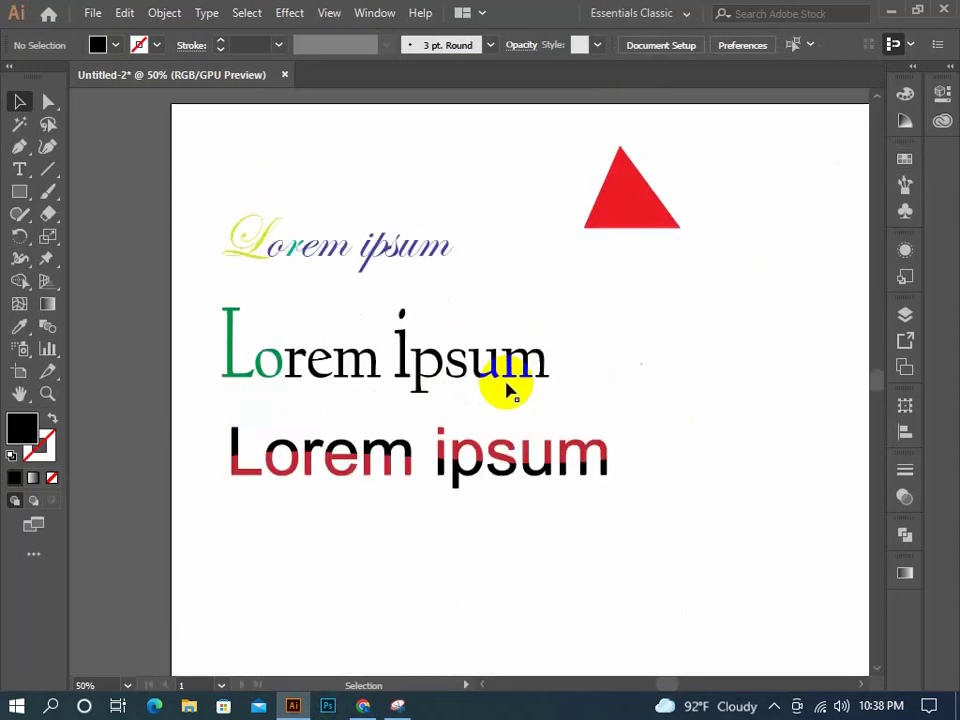
pyautogui.scroll(1, 482, 470)
pyautogui.scroll(-1, 493, 440)
# Place a Lorem ipsum text and try enlarging it, then undo the attempt.
pyautogui.click(19, 169)
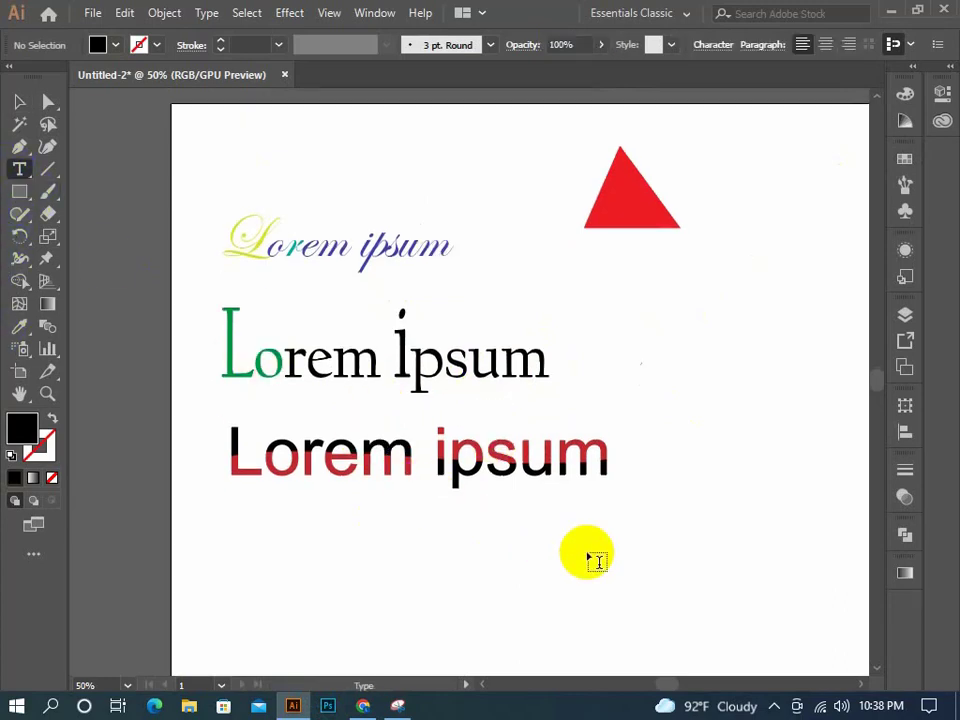
pyautogui.click(564, 546)
pyautogui.click(19, 101)
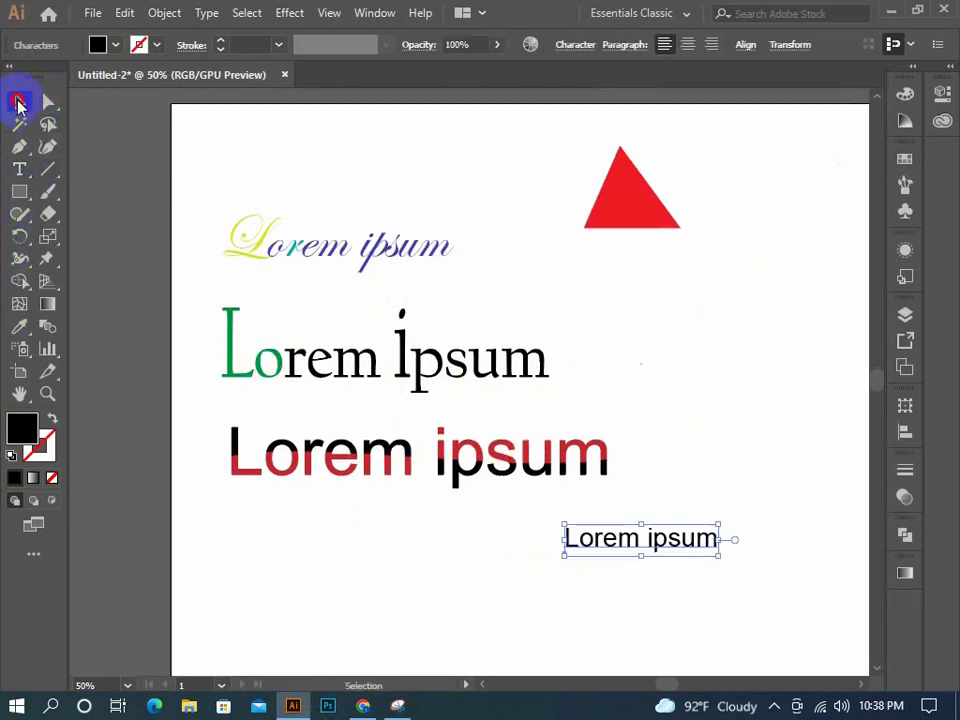
pyautogui.click(712, 527)
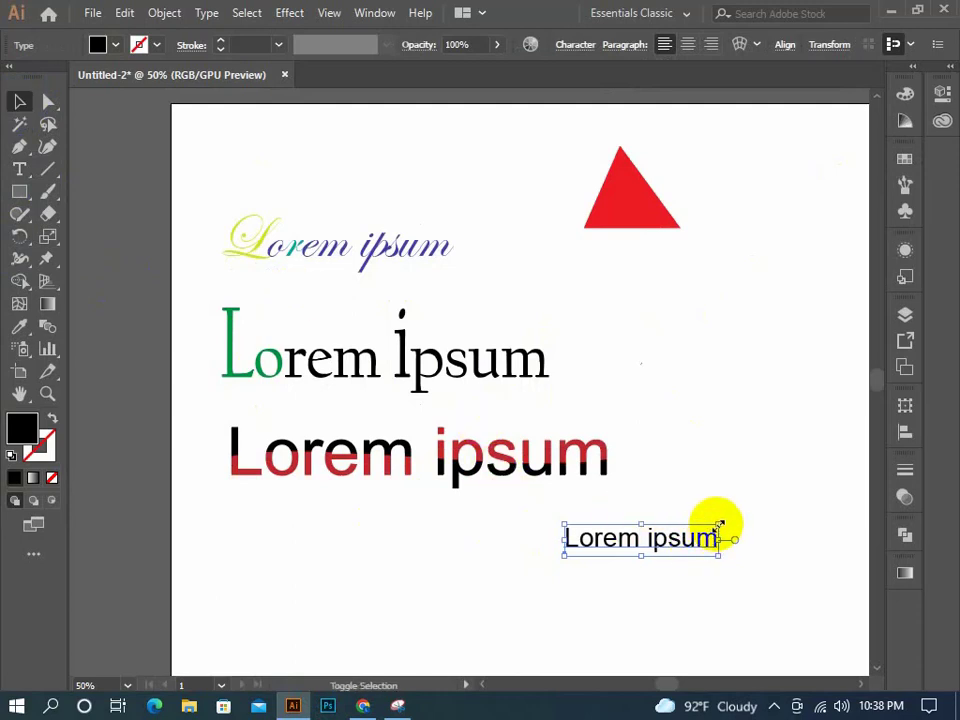
pyautogui.moveTo(719, 524)
pyautogui.mouseDown()
pyautogui.moveTo(823, 478)
pyautogui.moveTo(827, 487)
pyautogui.mouseUp()
pyautogui.hotkey('ctrl', 'z')
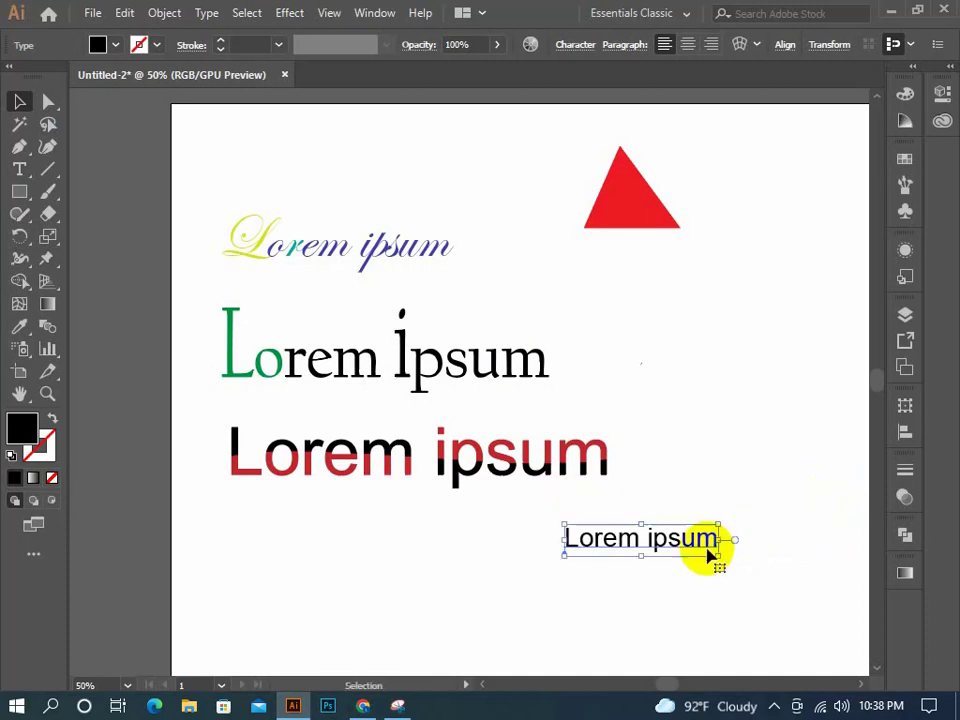
pyautogui.hotkey('ctrl', 'z')
pyautogui.hotkey('ctrl', 'z')
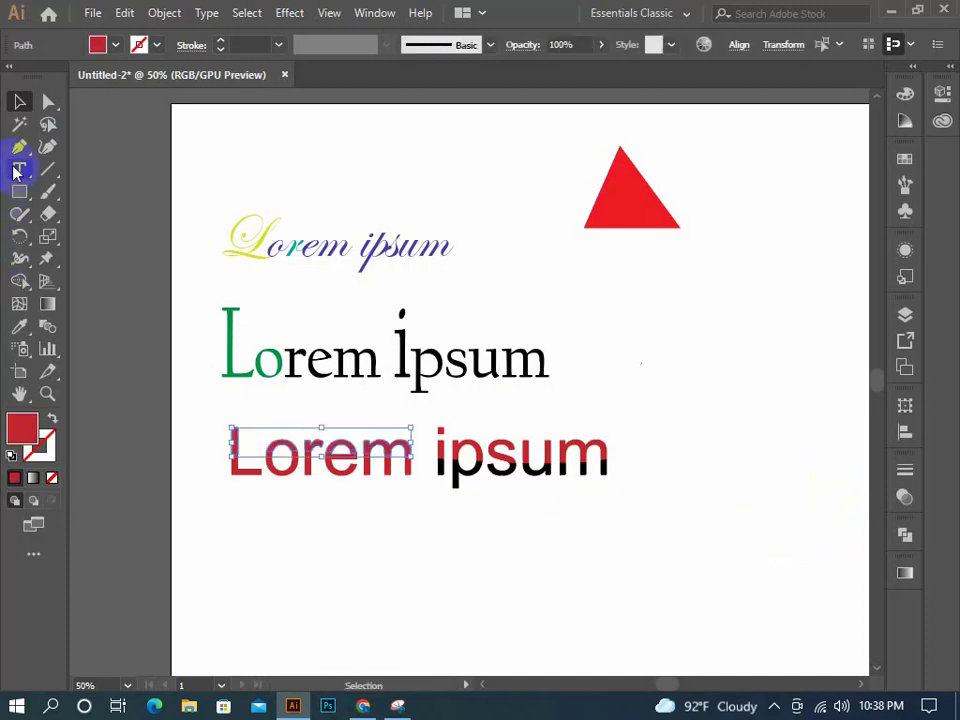
# Place a new Lorem ipsum text lower down, scale it up, and move it below the red line.
pyautogui.click(16, 172)
pyautogui.click(494, 586)
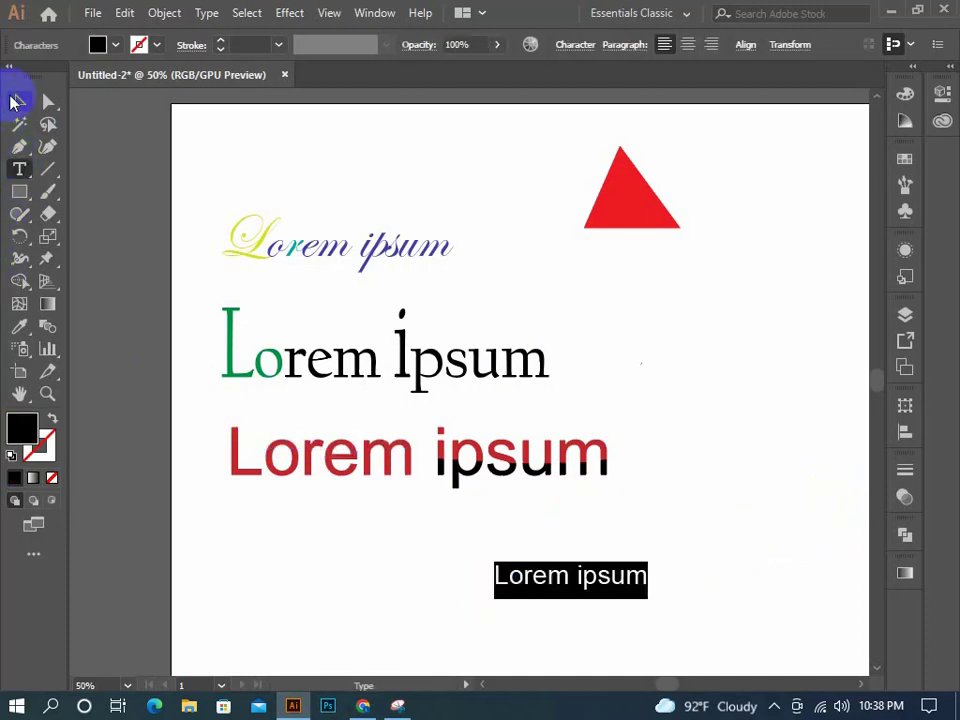
pyautogui.click(16, 102)
pyautogui.moveTo(647, 592); pyautogui.dragTo(812, 676)
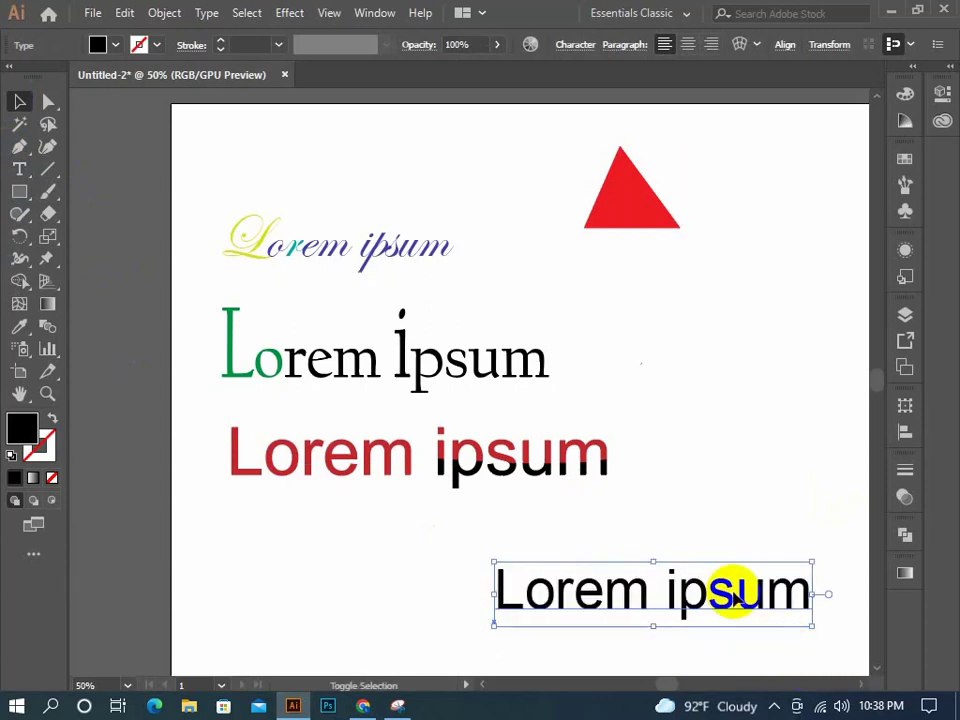
pyautogui.moveTo(729, 583); pyautogui.dragTo(716, 570)
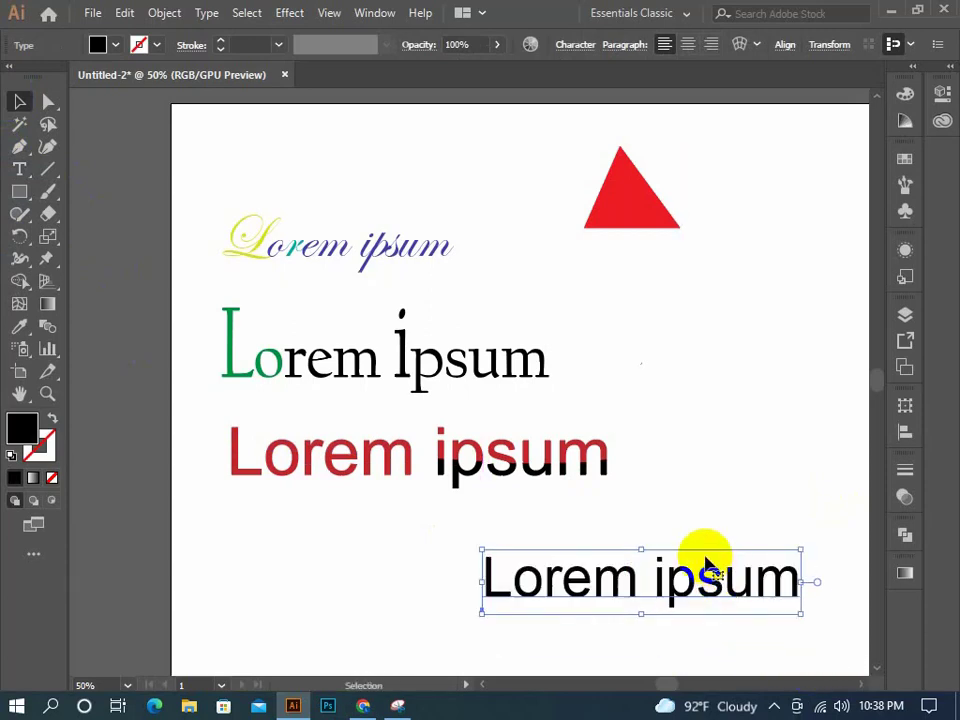
pyautogui.moveTo(713, 572); pyautogui.dragTo(673, 560)
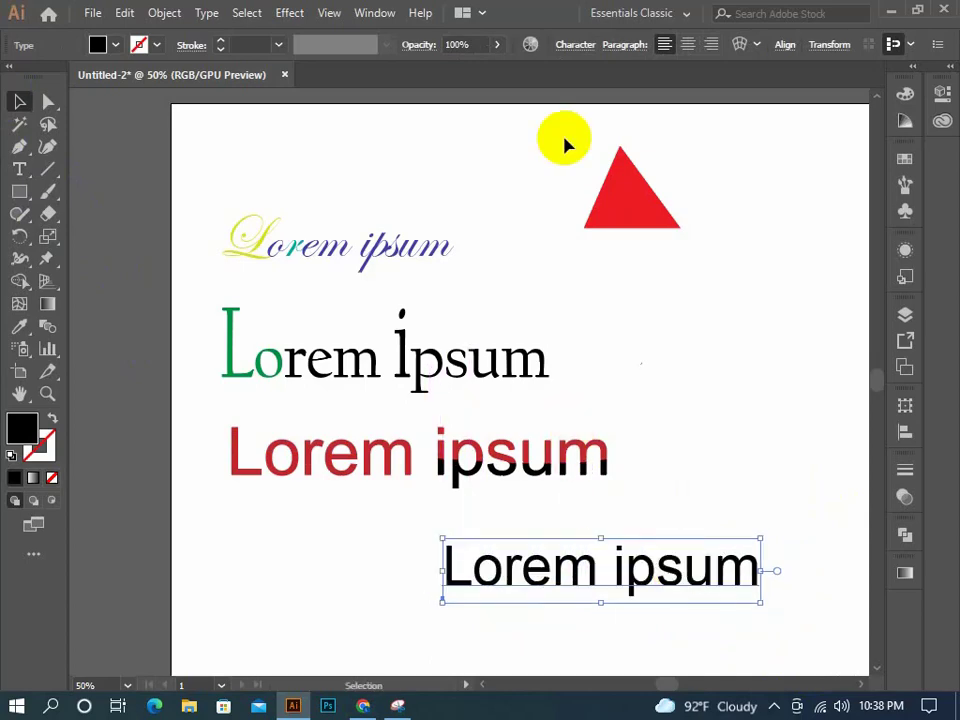
pyautogui.click(575, 50)
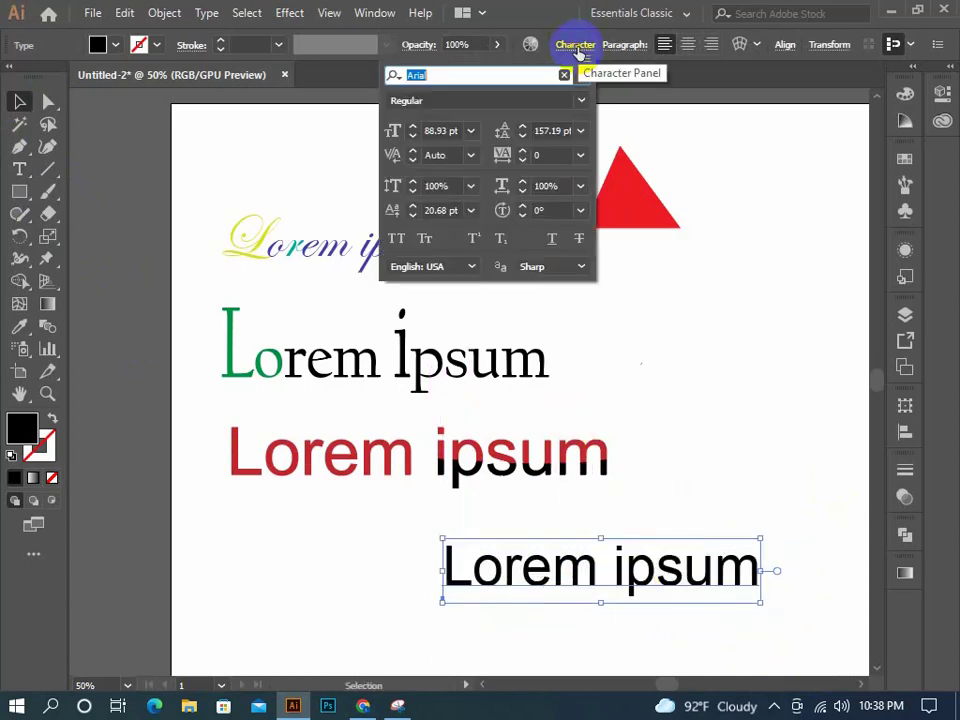
pyautogui.click(325, 255)
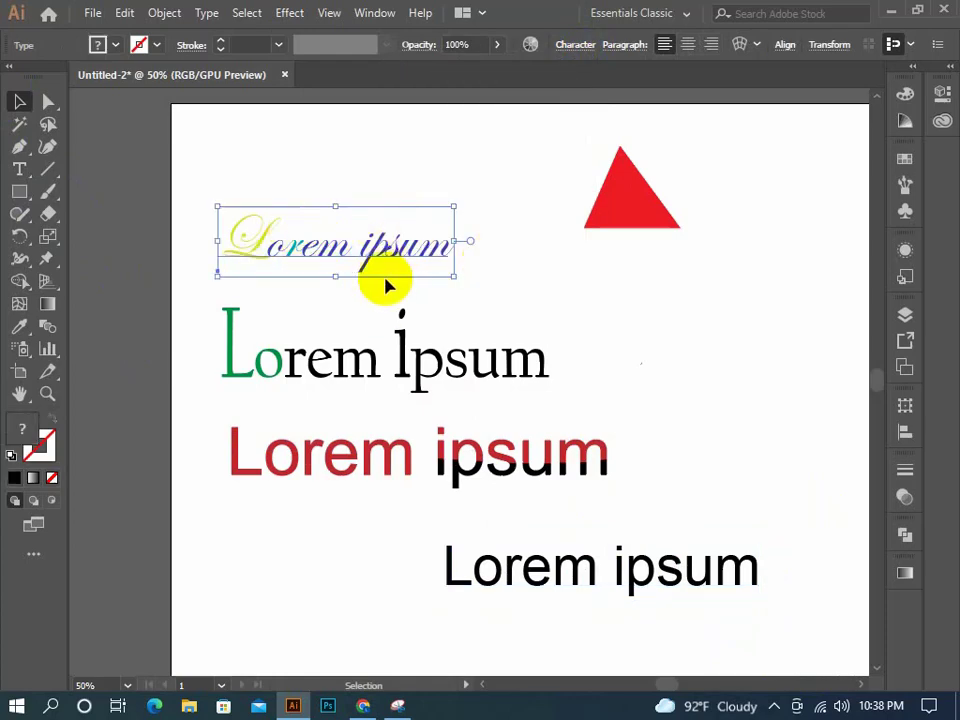
# Eyedrop the top script text's style onto the bottom Lorem ipsum text.
pyautogui.click(662, 570)
pyautogui.press('i')
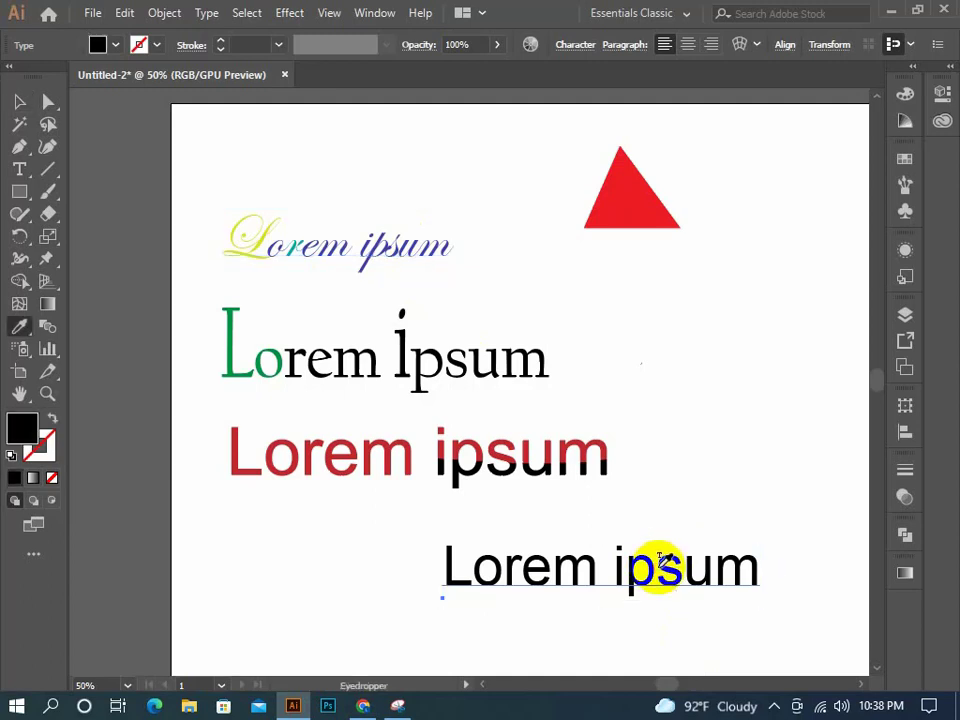
pyautogui.click(386, 244)
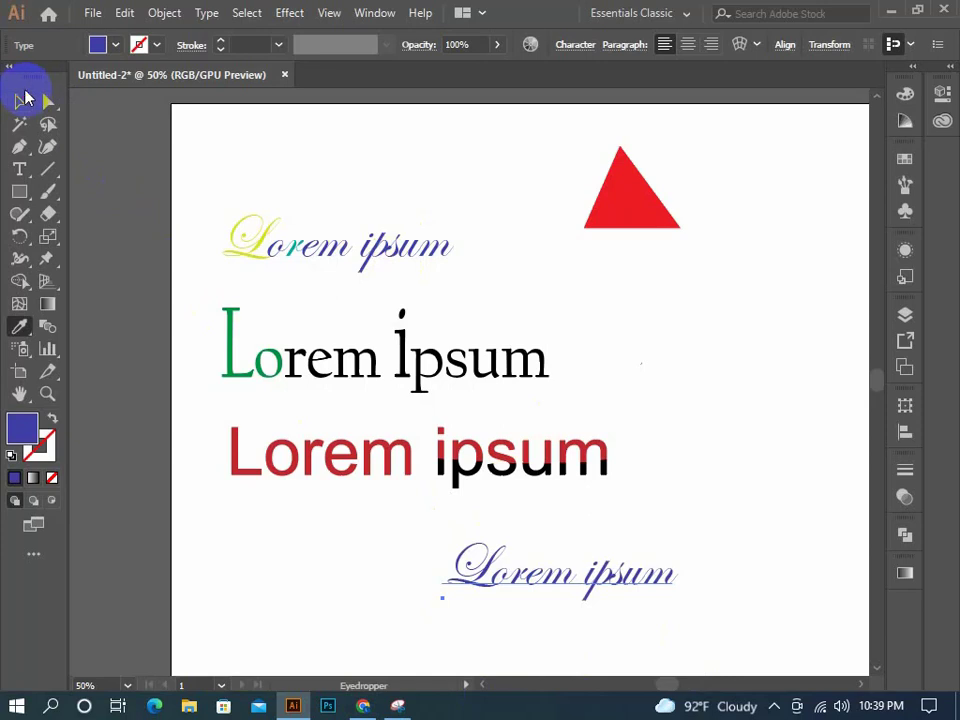
pyautogui.click(20, 99)
pyautogui.click(308, 238)
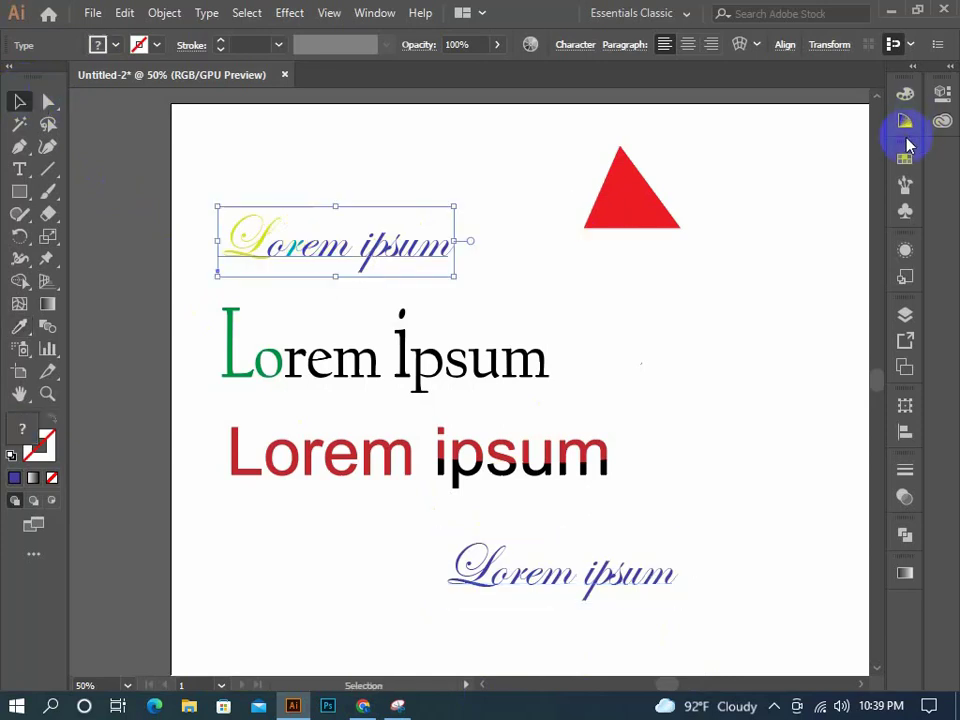
pyautogui.click(905, 157)
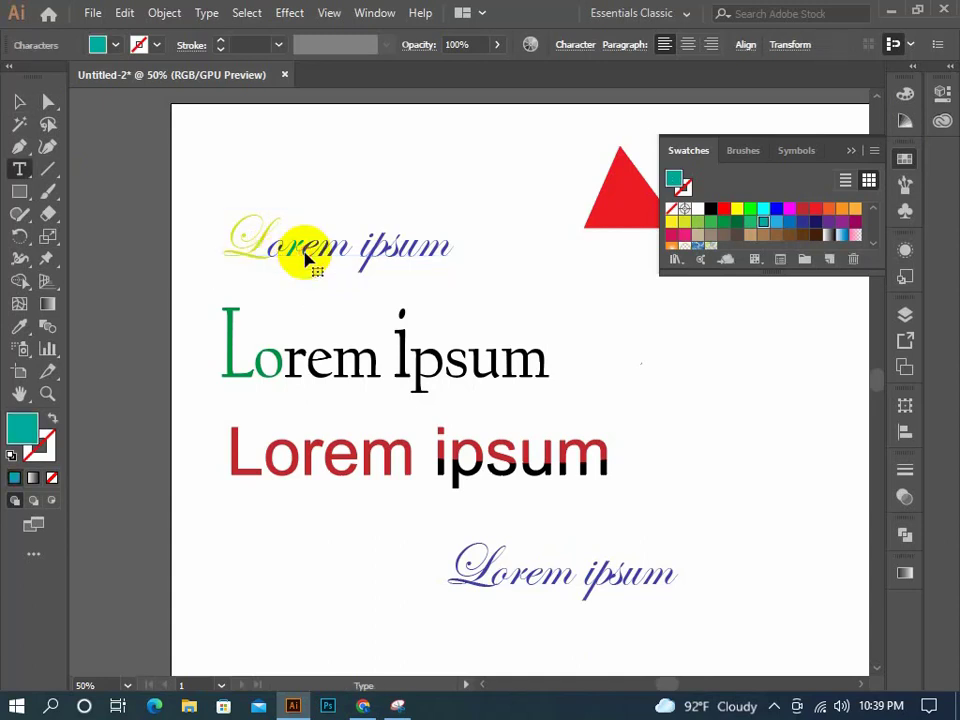
pyautogui.tripleClick(308, 256)
pyautogui.click(311, 253)
pyautogui.click(20, 101)
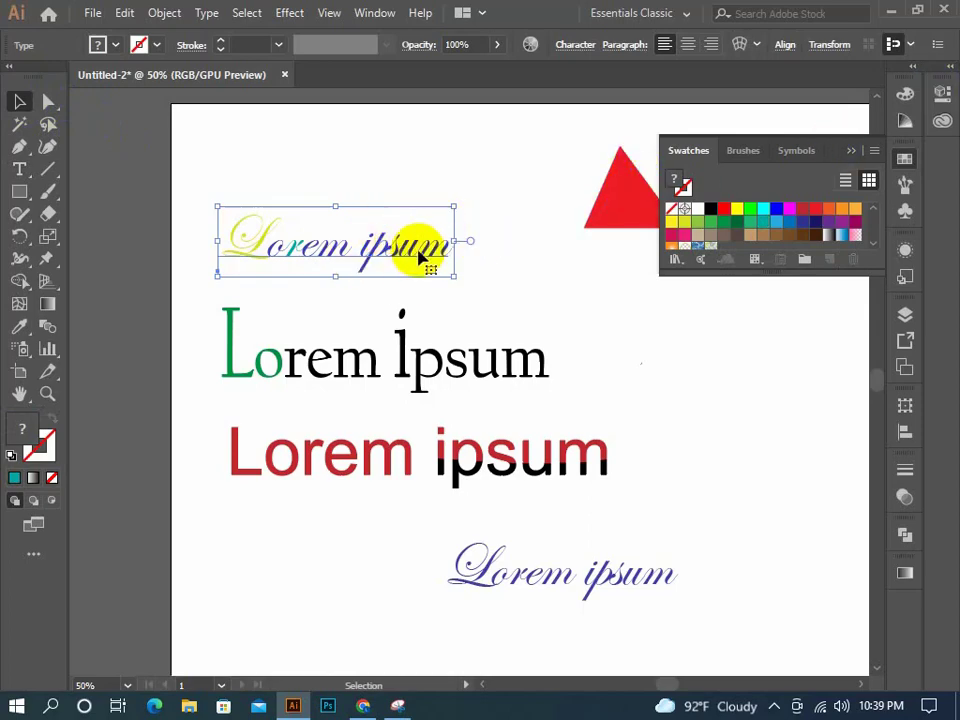
# Confirm the bottom text uses Edwardian Script ITC Regular, then deselect it.
pyautogui.click(630, 606)
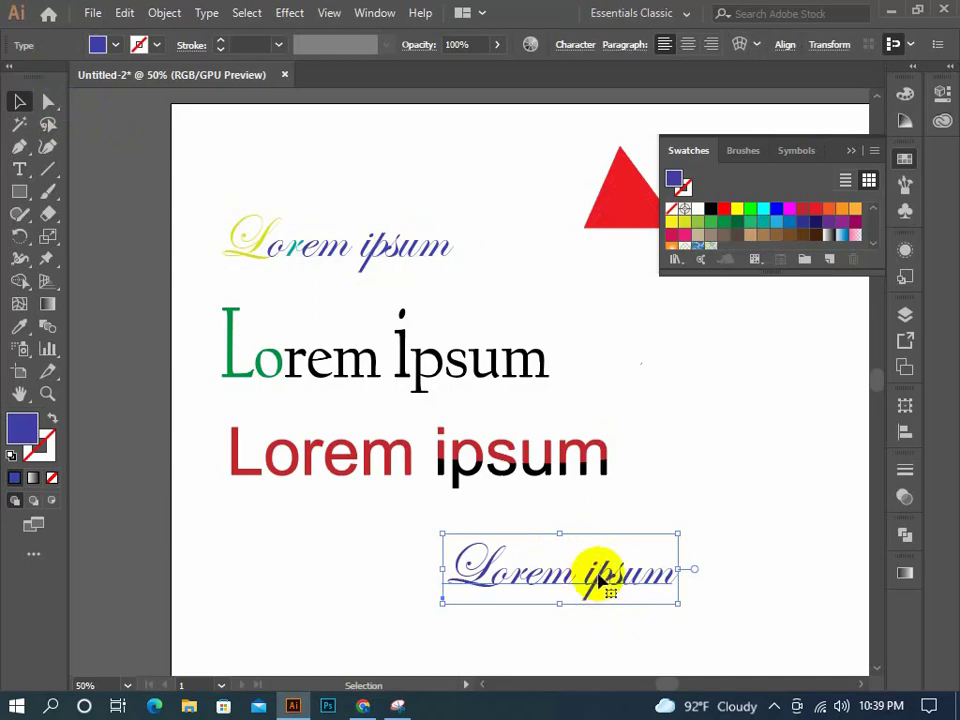
pyautogui.click(590, 55)
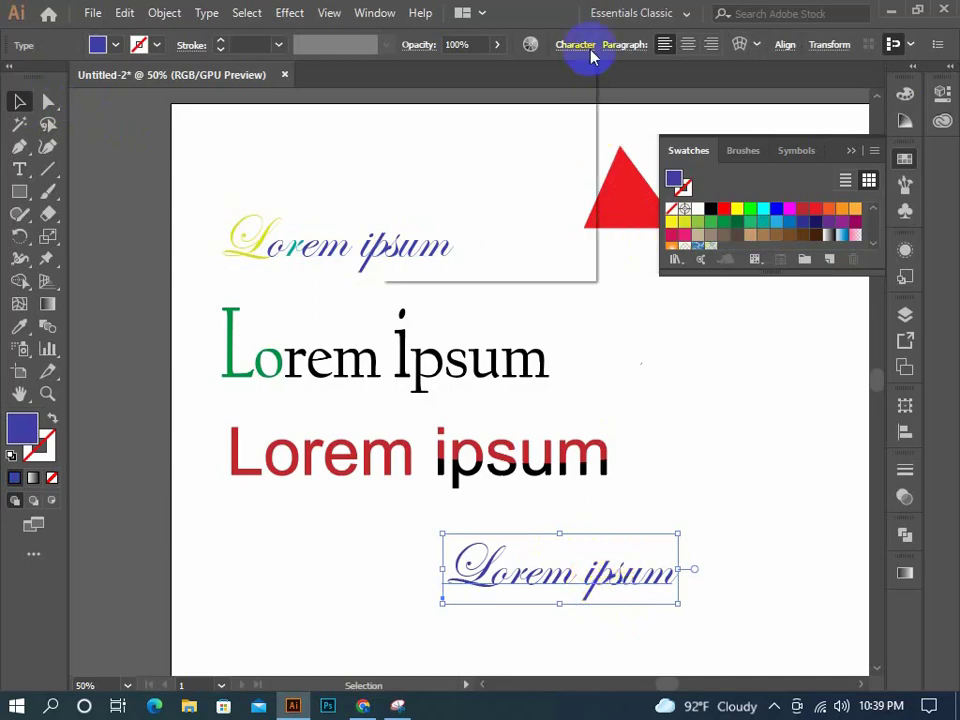
pyautogui.click(582, 100)
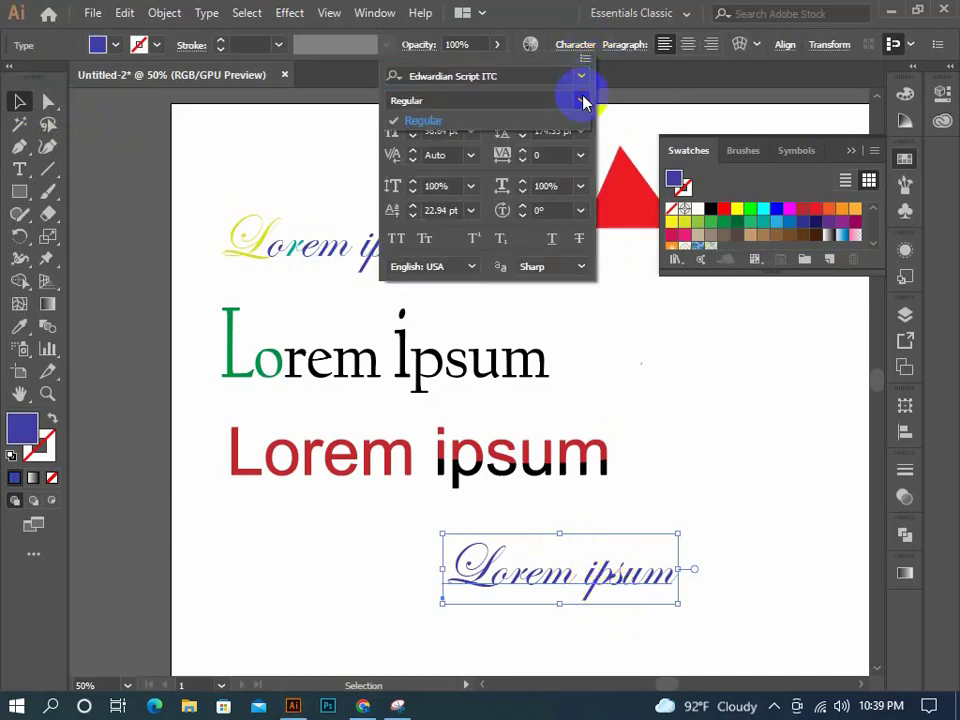
pyautogui.click(585, 103)
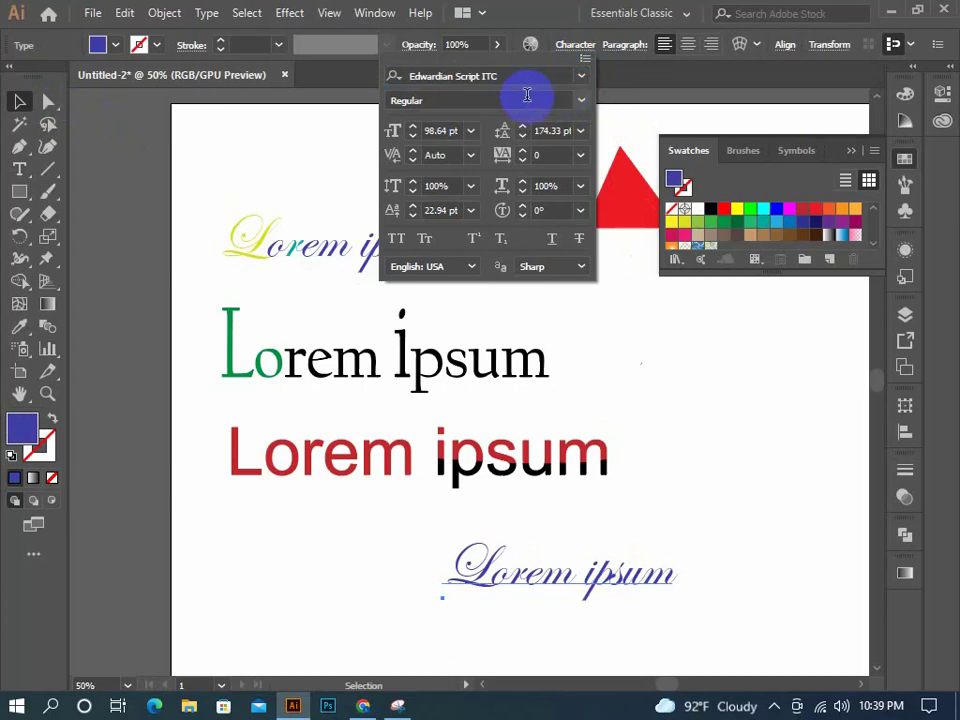
pyautogui.click(587, 356)
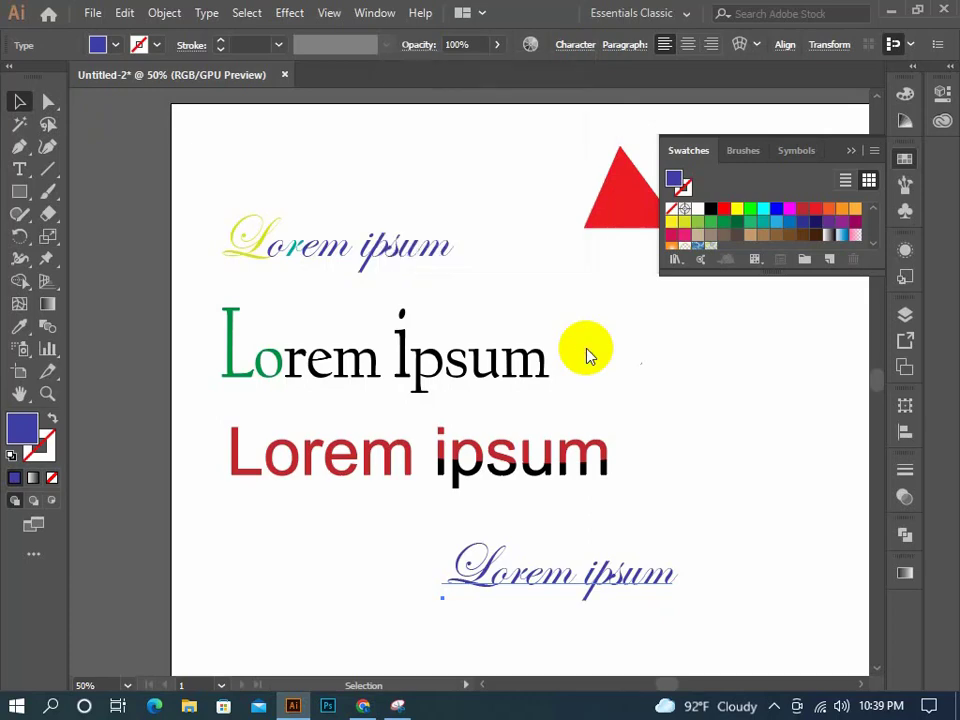
pyautogui.click(672, 515)
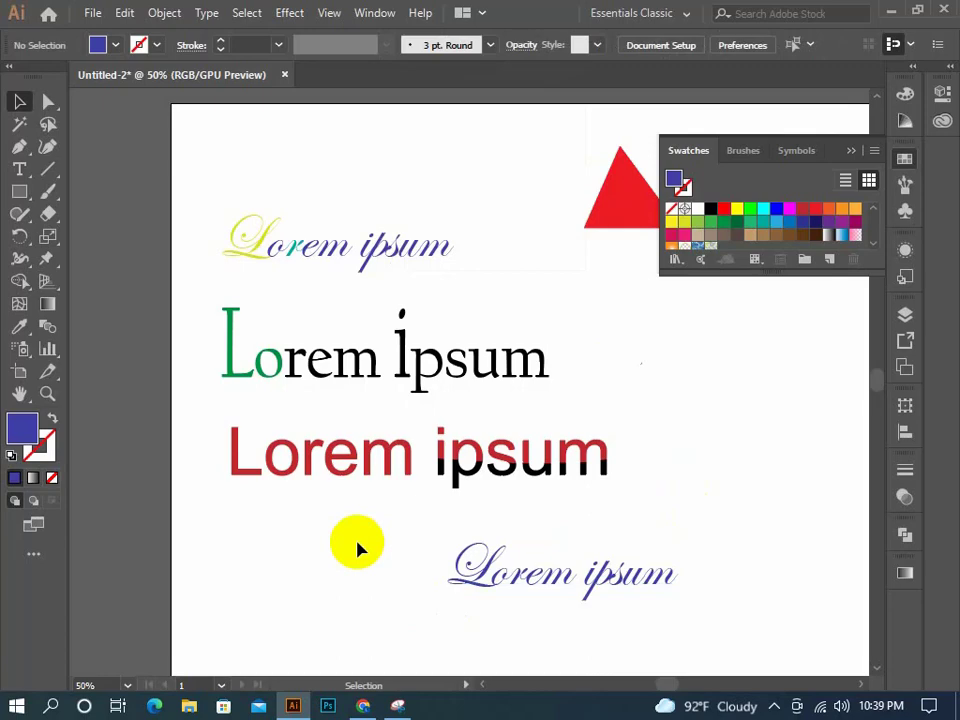
# Convert the bottom script text to outlines with a hollow blue stroke.
pyautogui.moveTo(357, 547); pyautogui.dragTo(540, 598)
pyautogui.rightClick(533, 572)
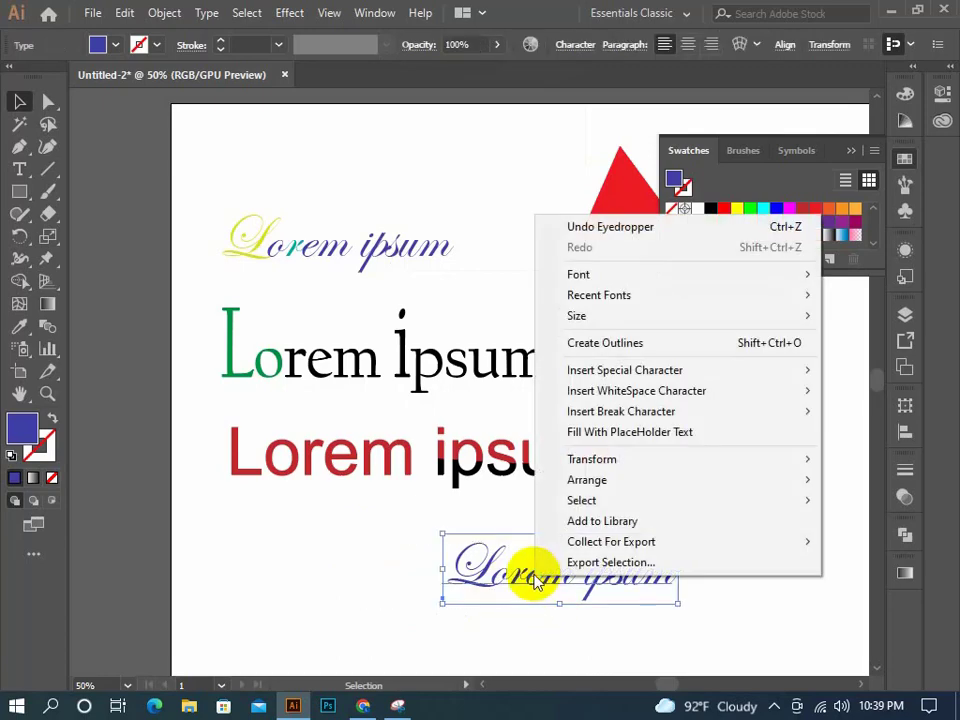
pyautogui.click(676, 342)
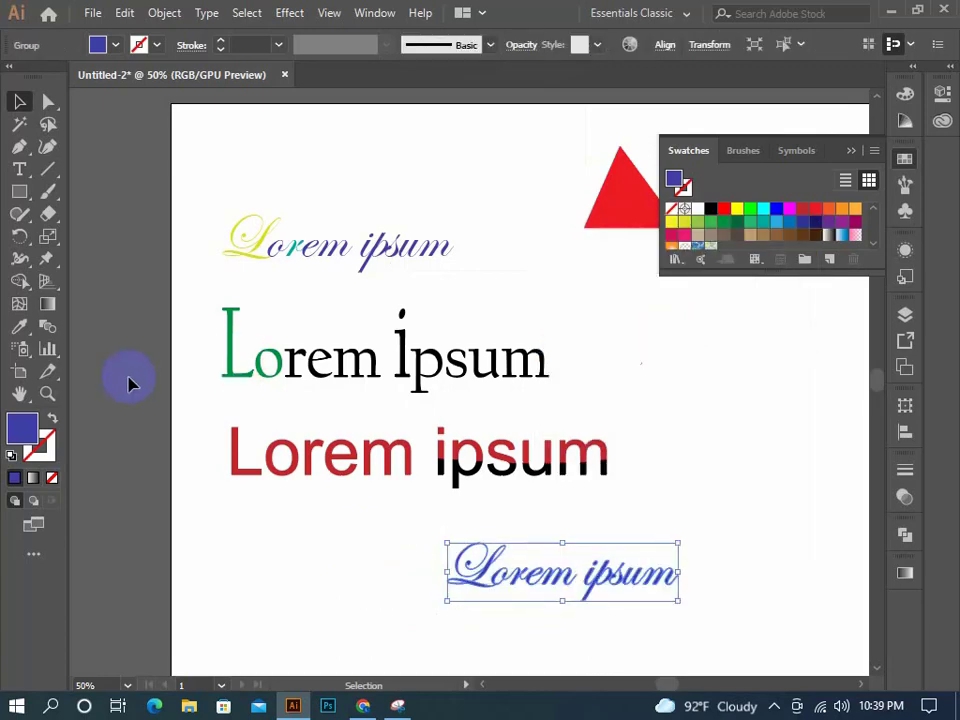
pyautogui.click(52, 421)
pyautogui.click(160, 570)
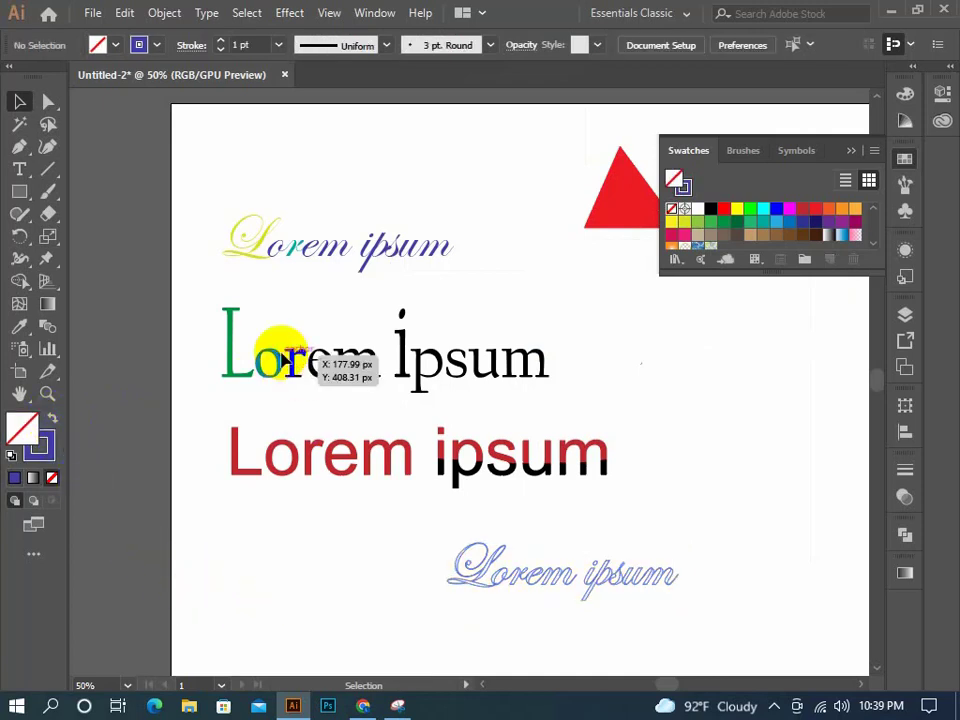
# Make the top script text red hollow outlines, then move the blue outlines up-left beneath it.
pyautogui.click(317, 277)
pyautogui.click(48, 421)
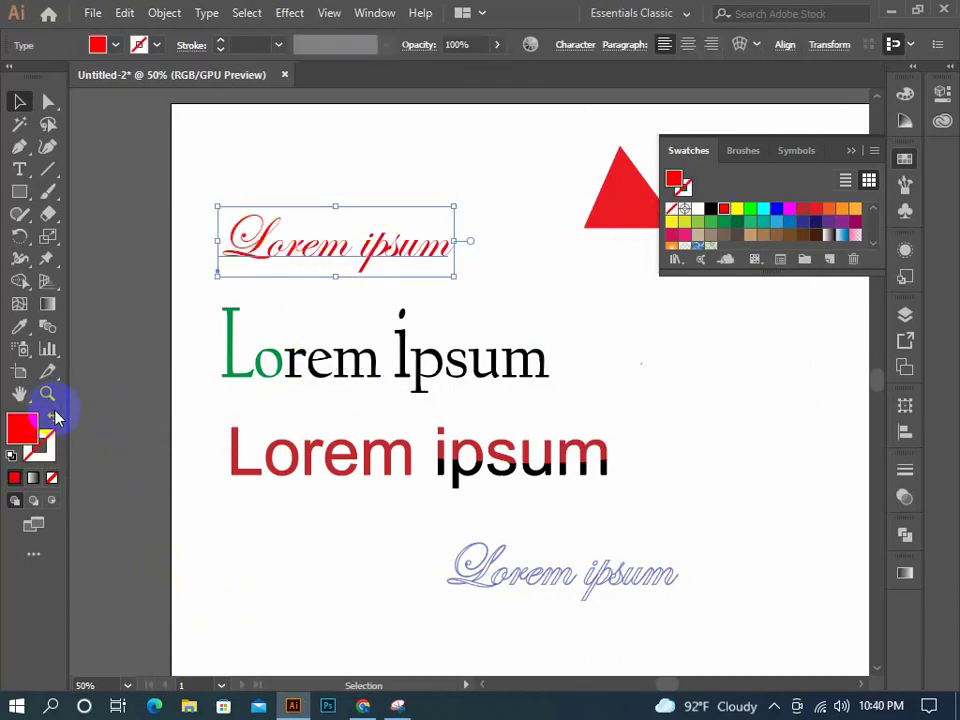
pyautogui.rightClick(268, 189)
pyautogui.hotkey('shift', 'x')
pyautogui.rightClick(292, 242)
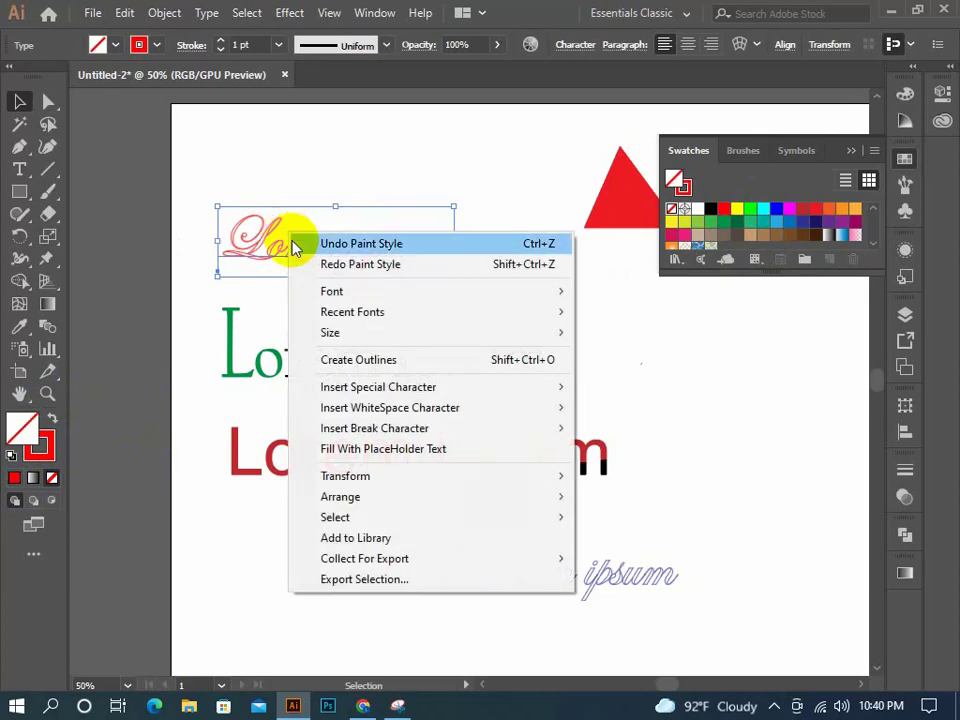
pyautogui.click(356, 360)
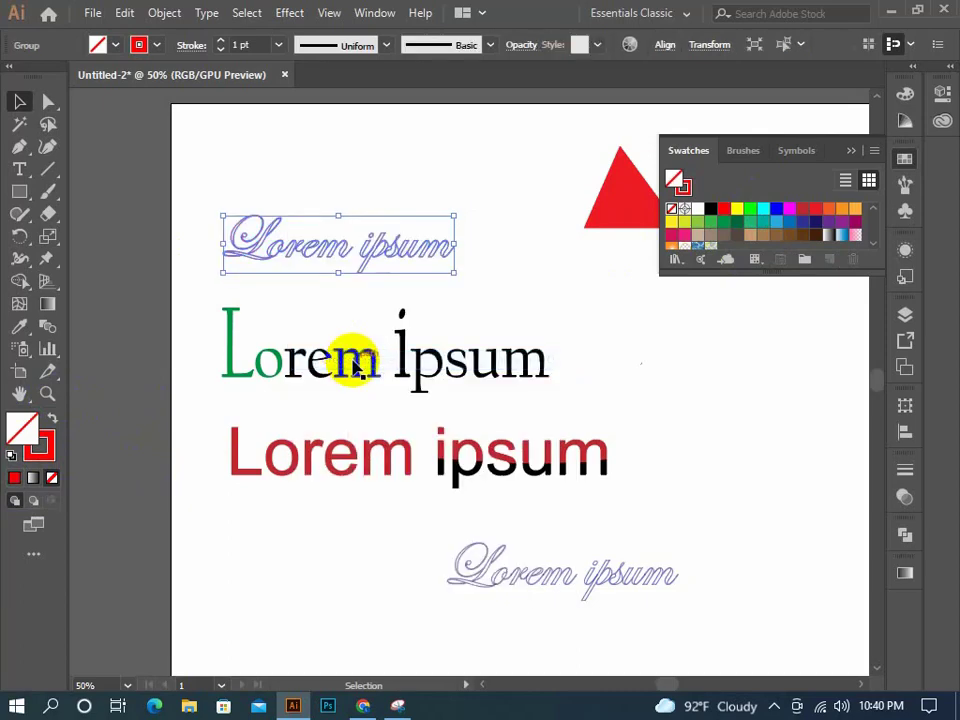
pyautogui.click(51, 418)
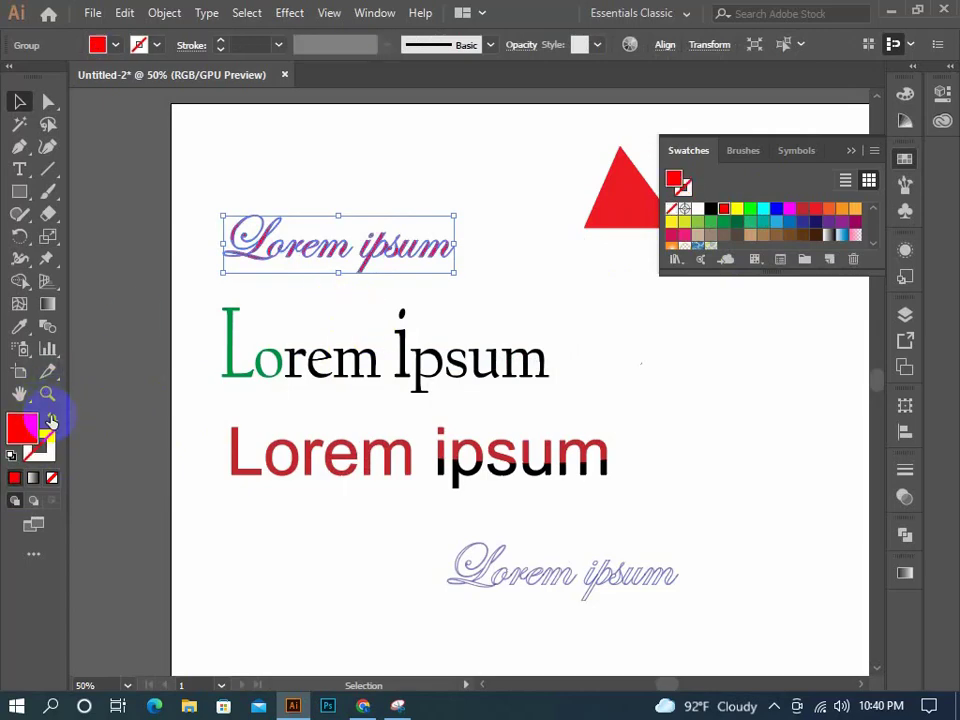
pyautogui.click(148, 446)
pyautogui.click(236, 262)
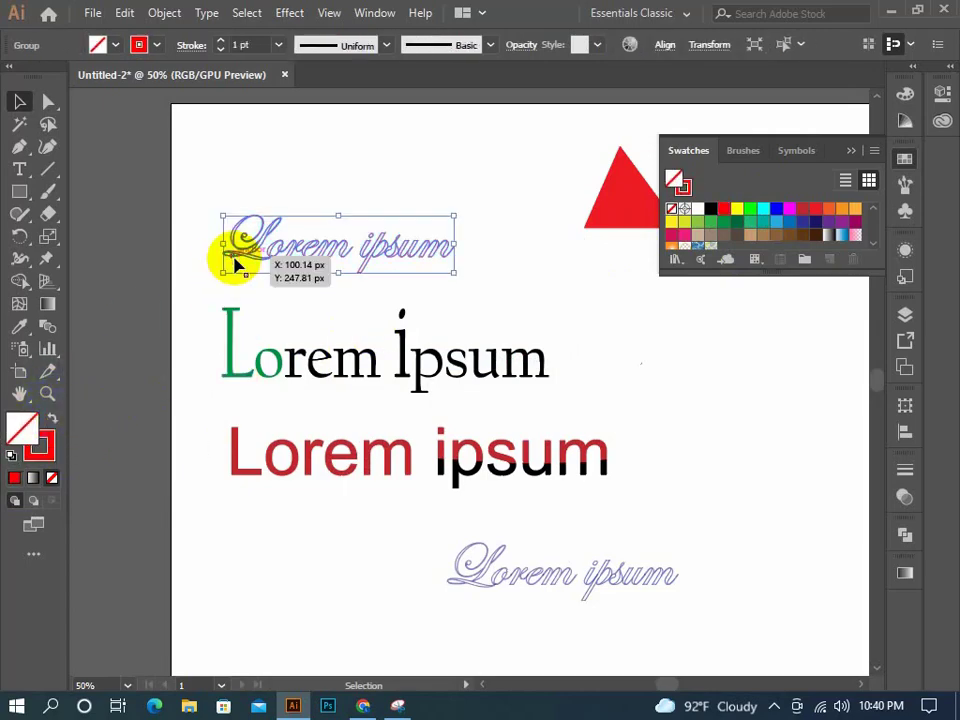
pyautogui.moveTo(270, 218); pyautogui.dragTo(278, 232)
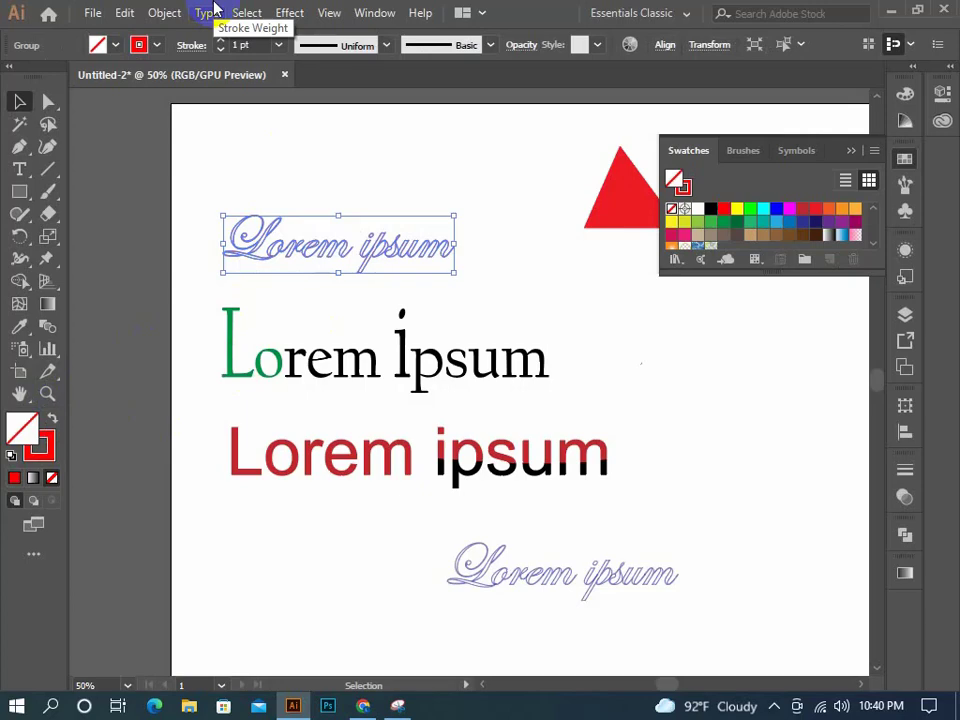
pyautogui.moveTo(546, 579); pyautogui.dragTo(354, 546)
pyautogui.click(530, 497)
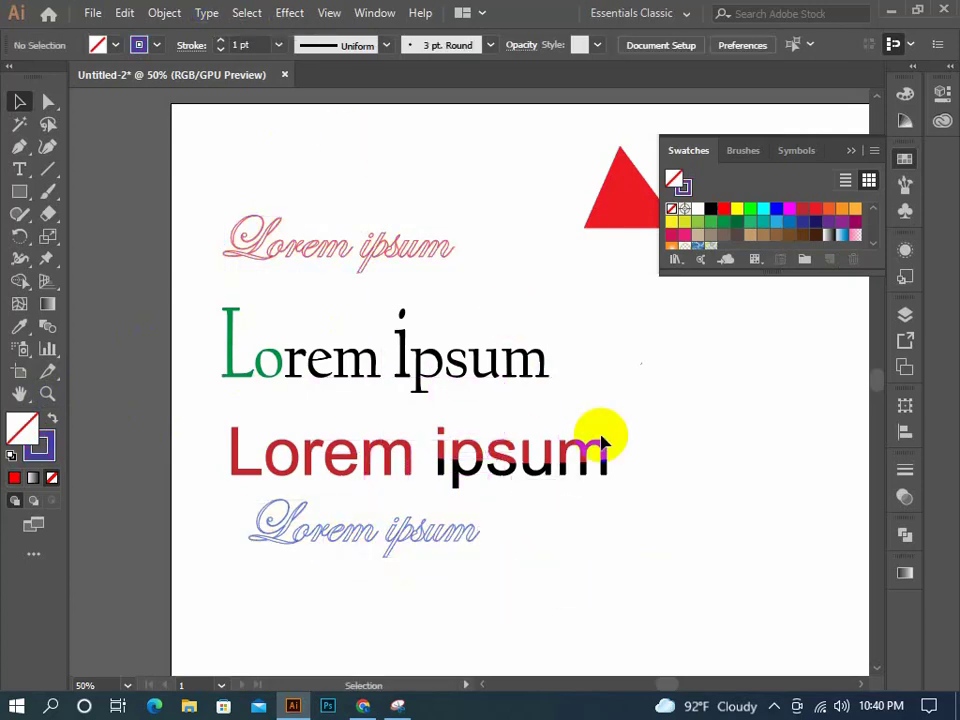
# Move all four texts up-left and delete the stray m letter.
pyautogui.click(848, 152)
pyautogui.moveTo(564, 581)
pyautogui.mouseDown()
pyautogui.moveTo(294, 298)
pyautogui.moveTo(261, 169)
pyautogui.mouseUp()
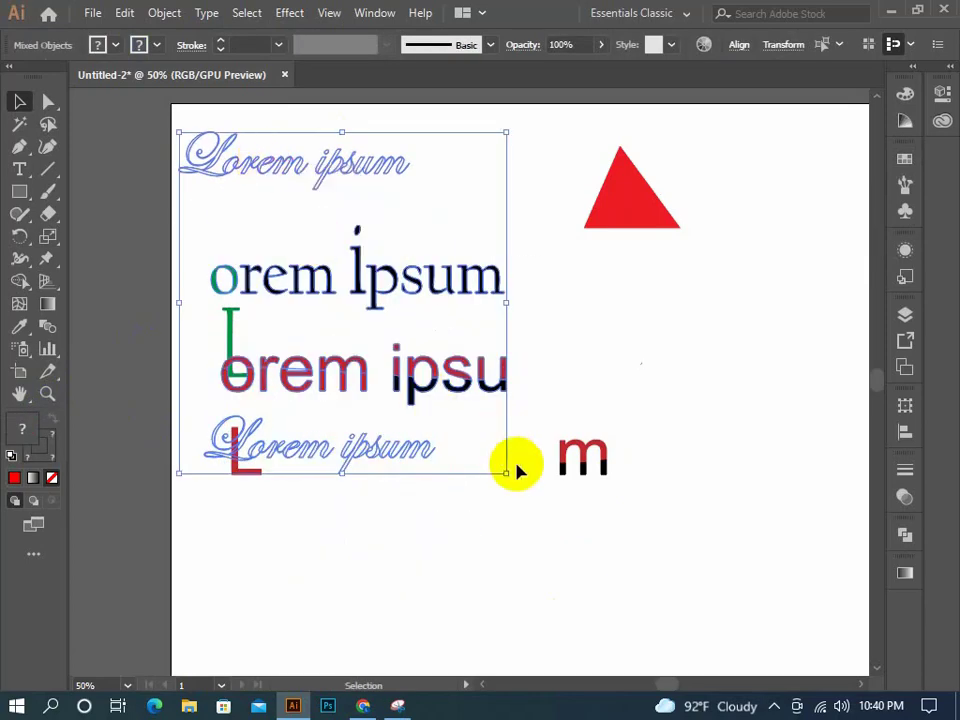
pyautogui.click(583, 550)
pyautogui.click(559, 442)
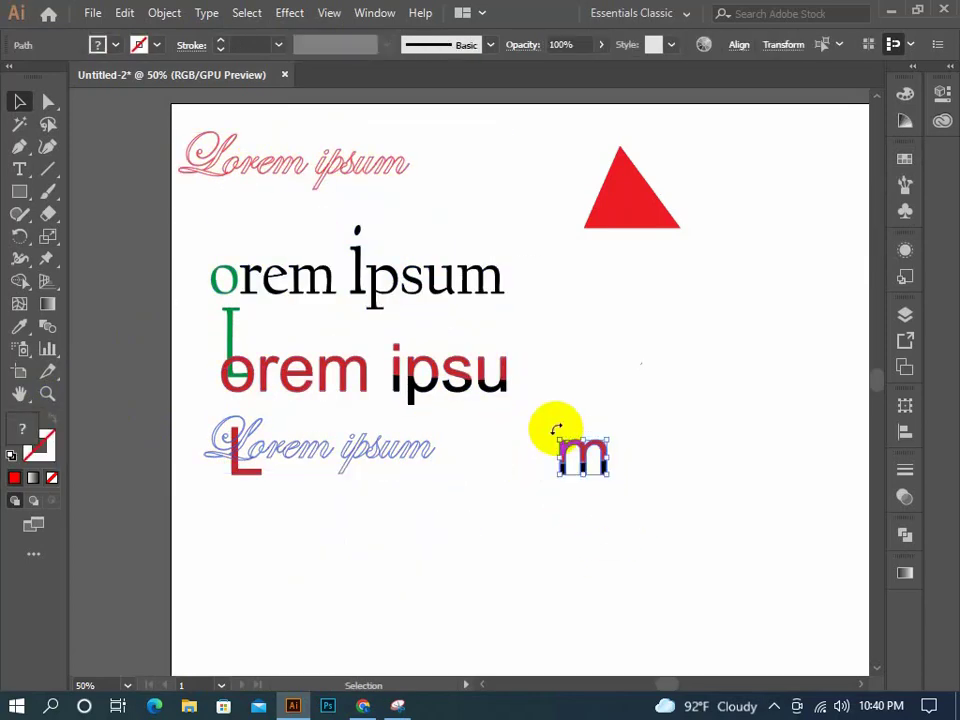
pyautogui.press('Delete')
# Add a new Lorem ipsum text and eyedrop the green o colour onto it.
pyautogui.click(19, 169)
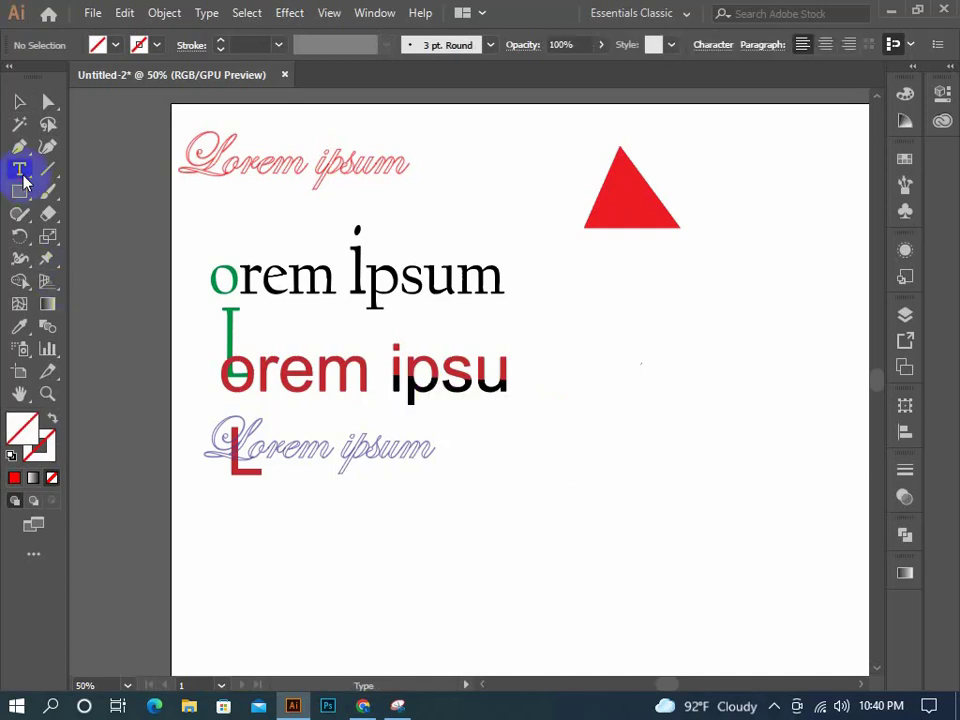
pyautogui.click(543, 480)
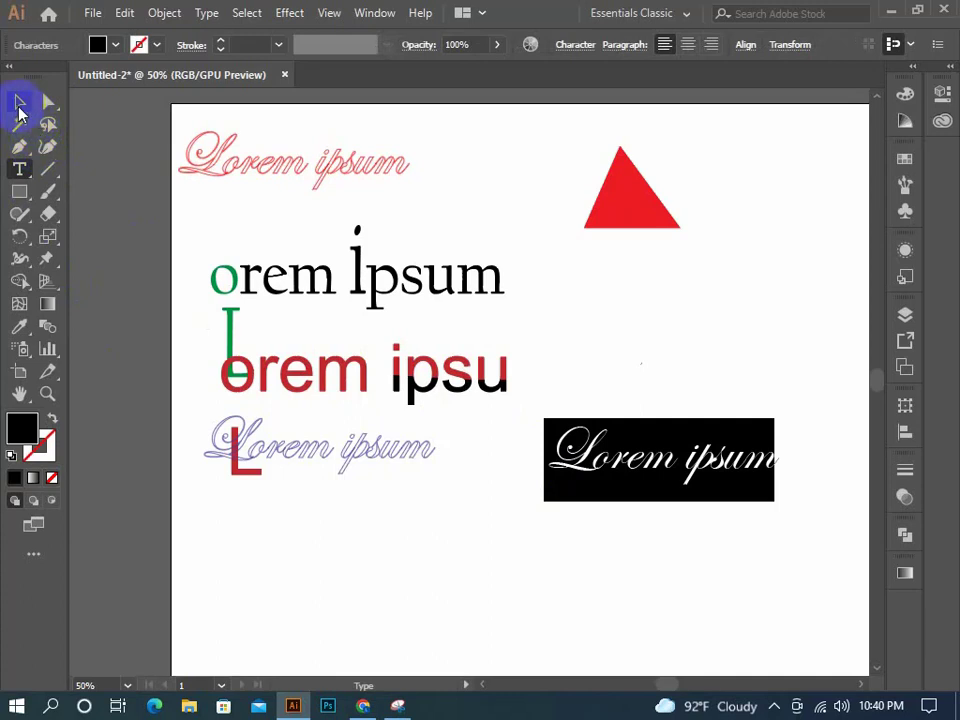
pyautogui.click(18, 100)
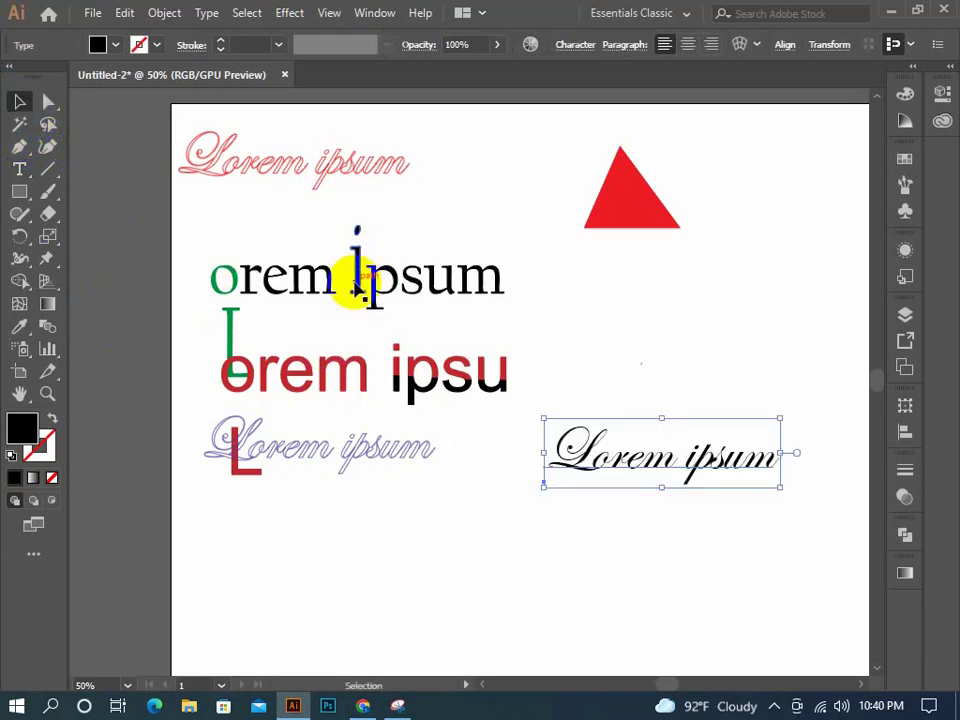
pyautogui.press('i')
pyautogui.click(366, 280)
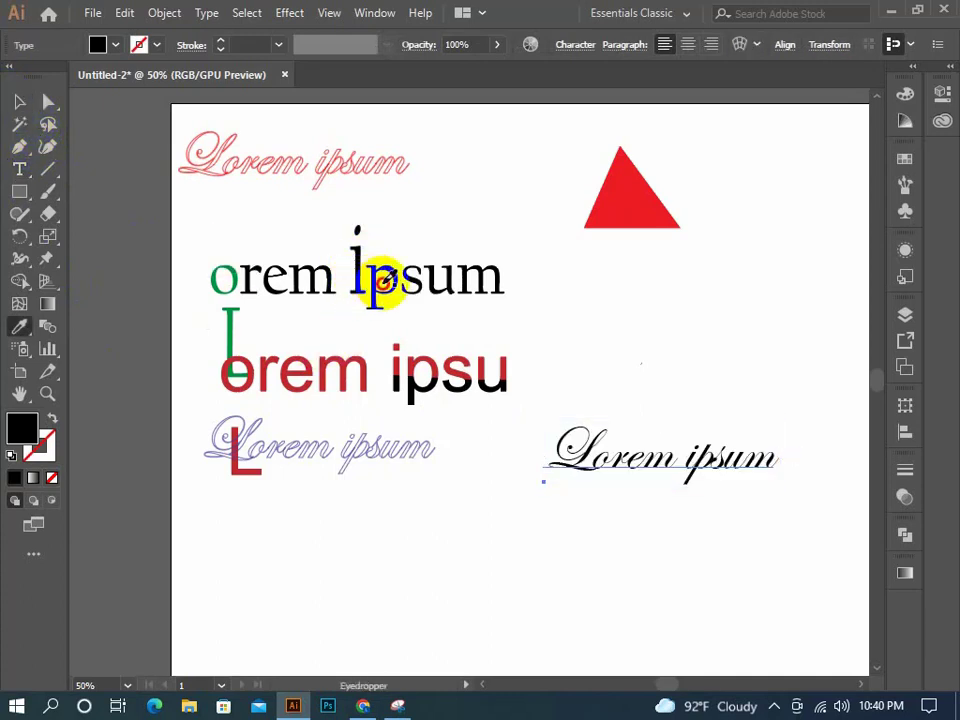
pyautogui.click(356, 279)
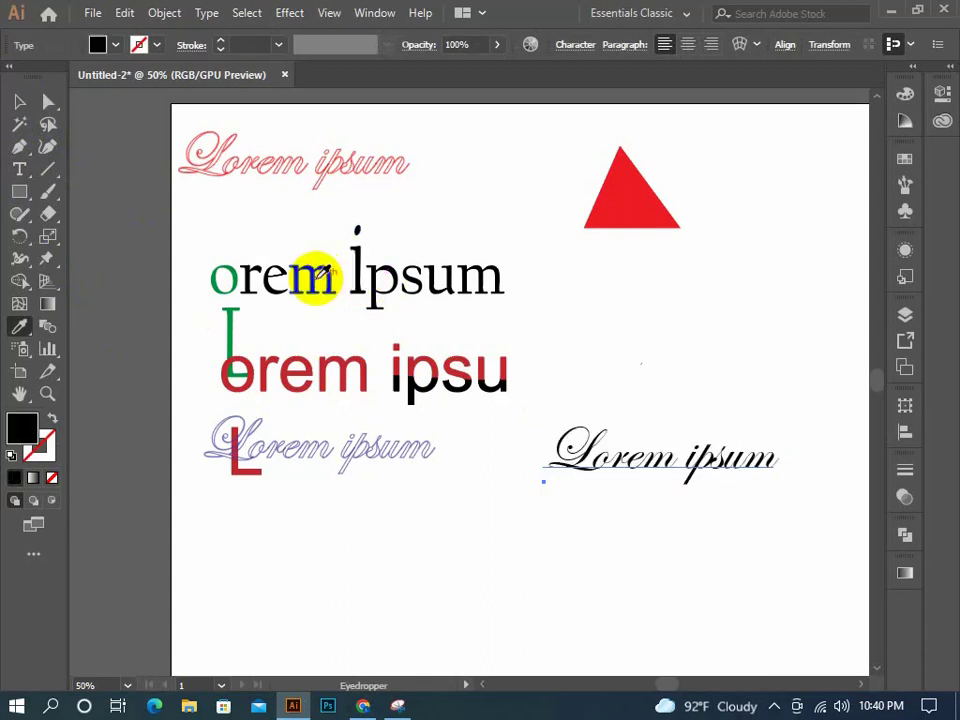
pyautogui.click(226, 278)
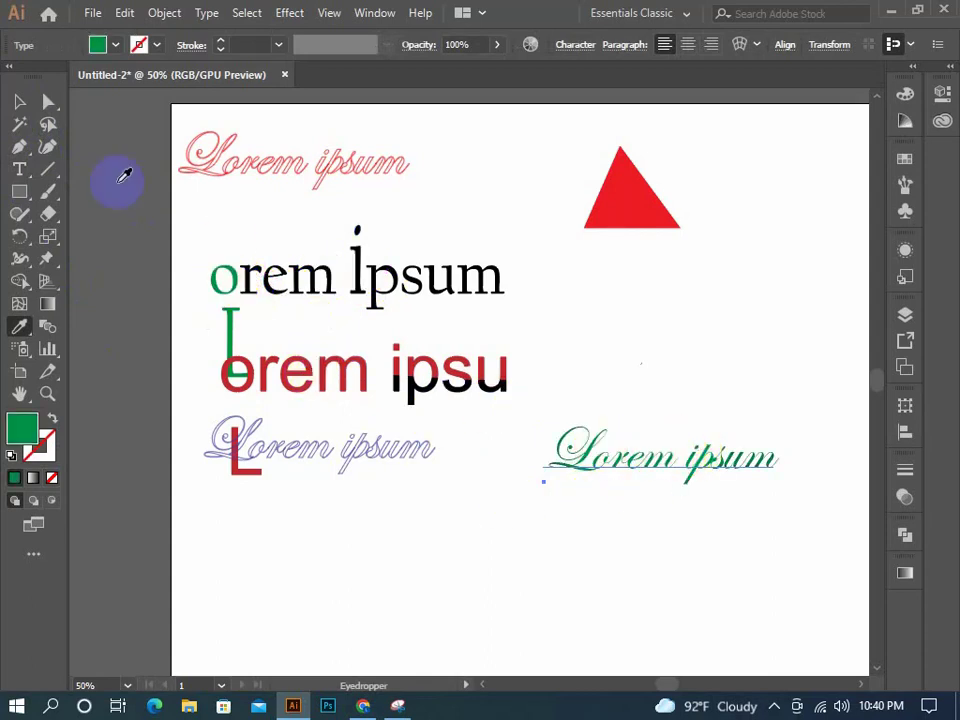
pyautogui.click(45, 103)
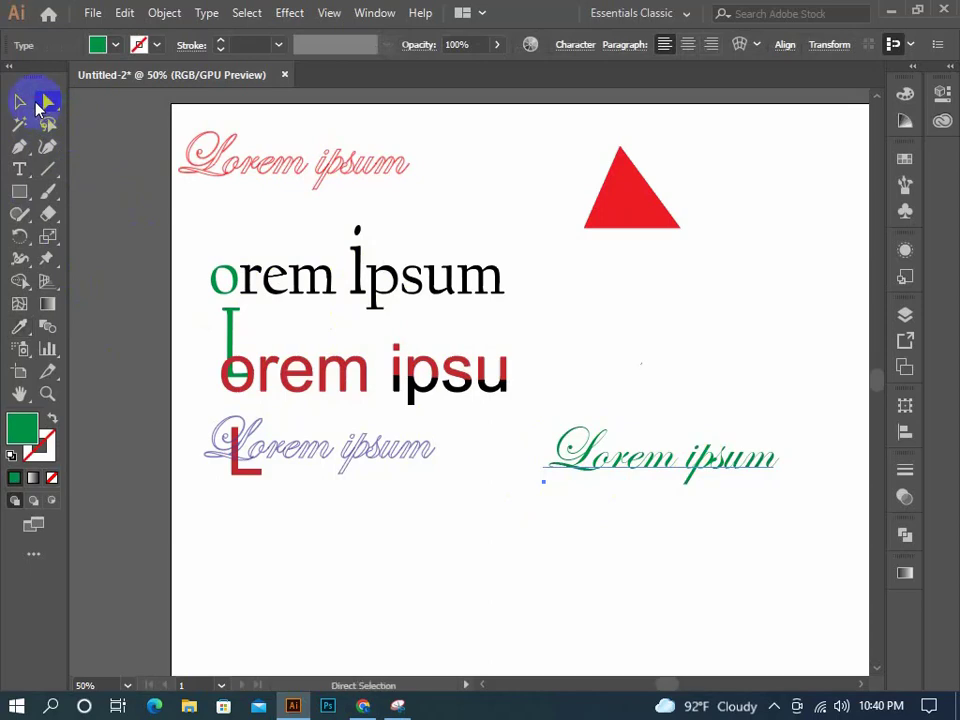
# Set the green text to Californian FB and move it down-left toward the page bottom.
pyautogui.click(586, 52)
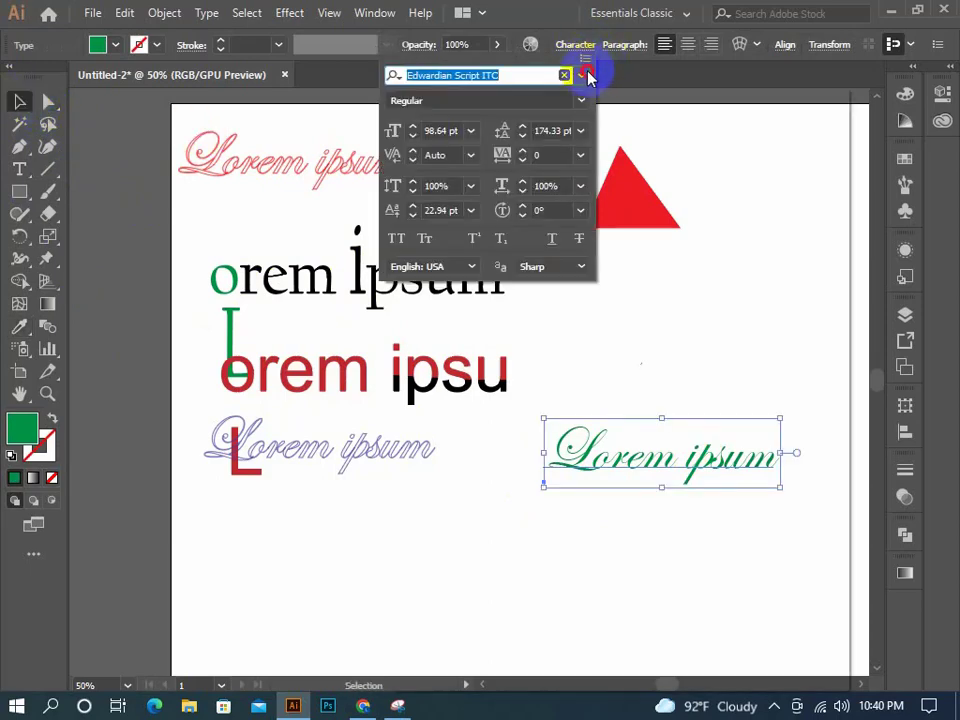
pyautogui.click(581, 75)
pyautogui.click(697, 198)
pyautogui.click(702, 470)
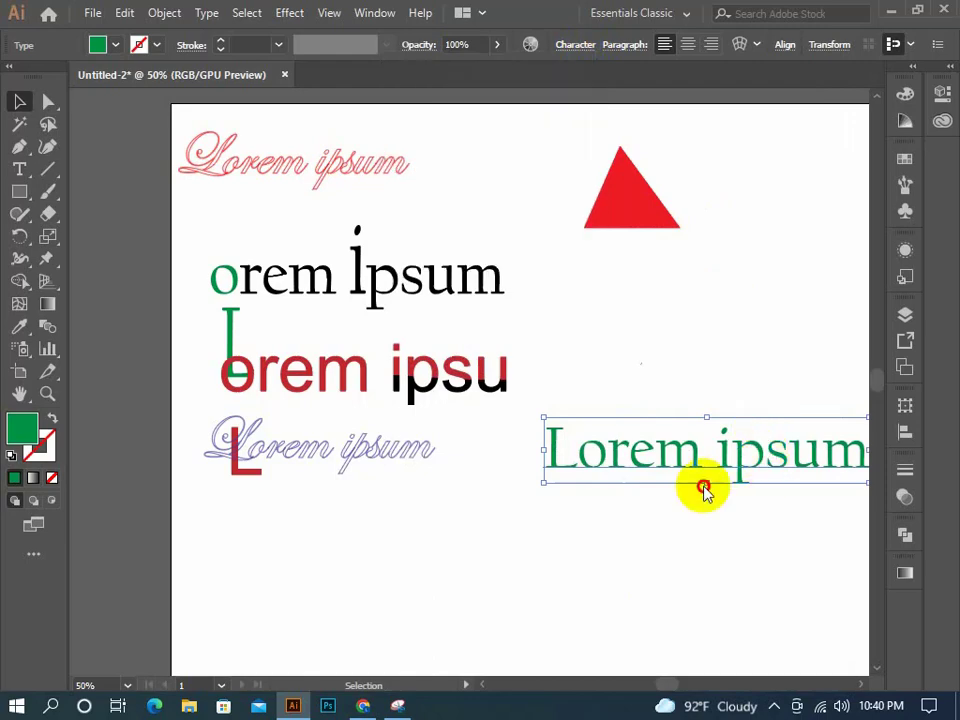
pyautogui.moveTo(717, 458)
pyautogui.mouseDown()
pyautogui.moveTo(672, 470)
pyautogui.moveTo(523, 560)
pyautogui.moveTo(566, 600)
pyautogui.mouseUp()
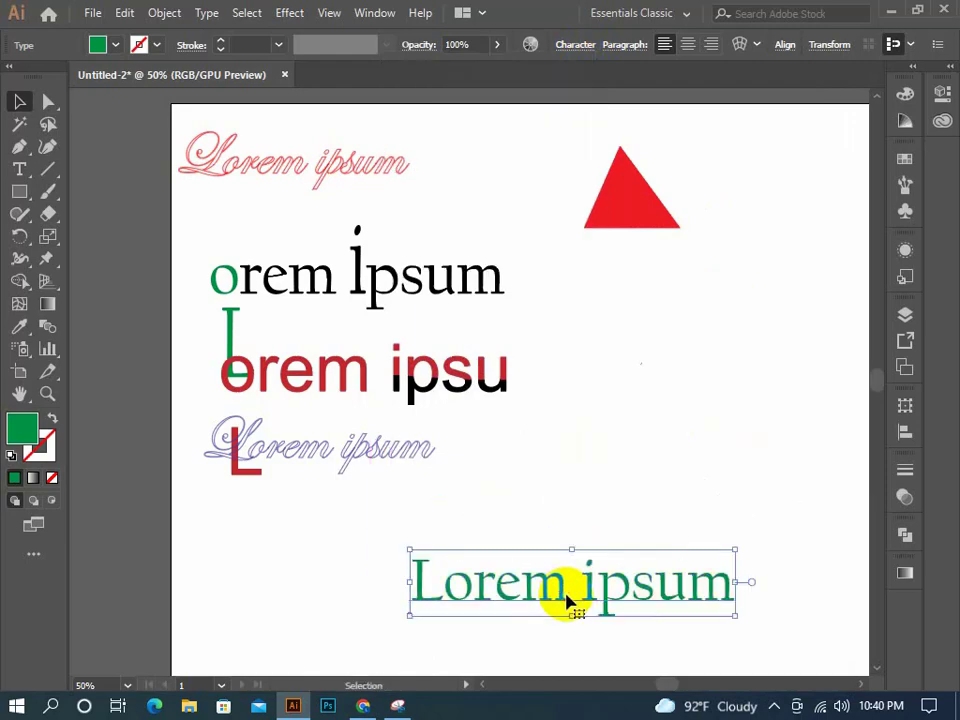
# Preview an Arc warp on the green Lorem ipsum text, then cancel it.
pyautogui.click(739, 45)
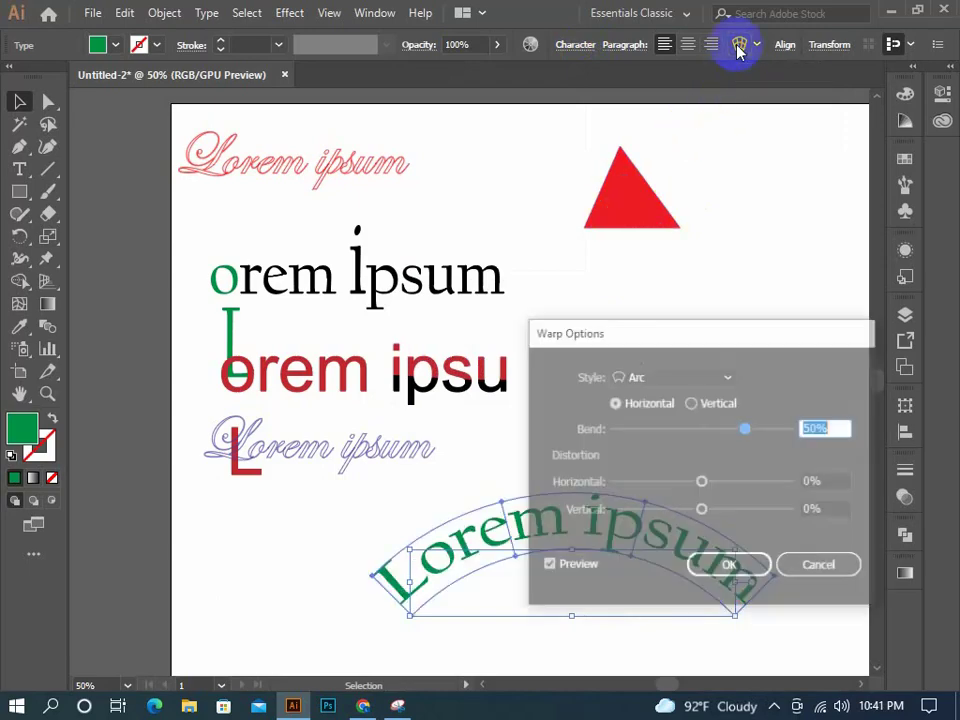
pyautogui.moveTo(740, 343); pyautogui.dragTo(753, 220)
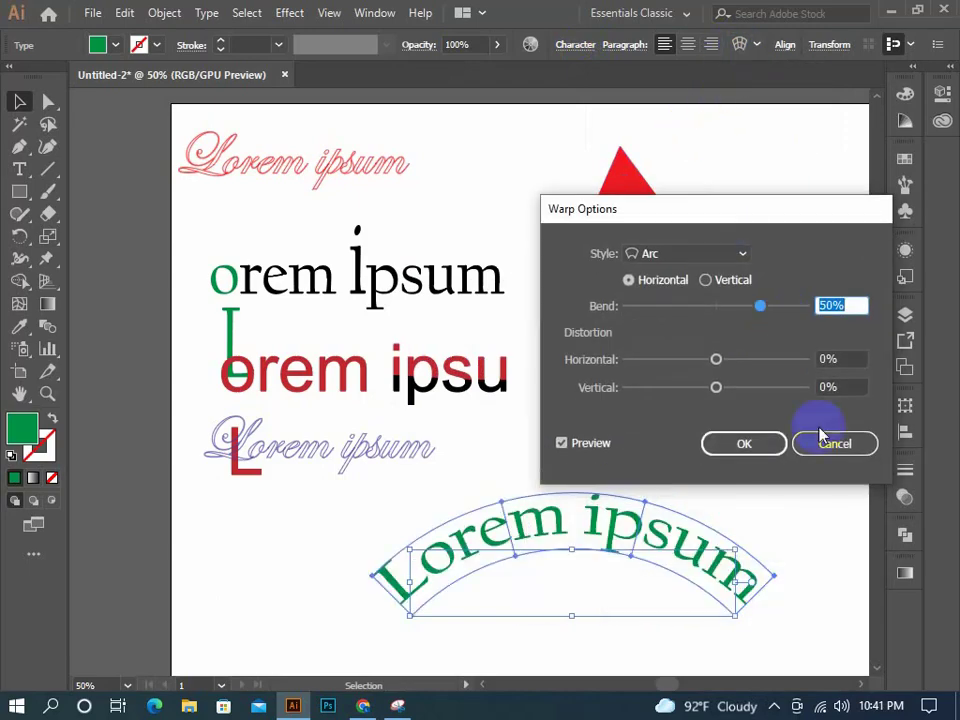
pyautogui.click(830, 441)
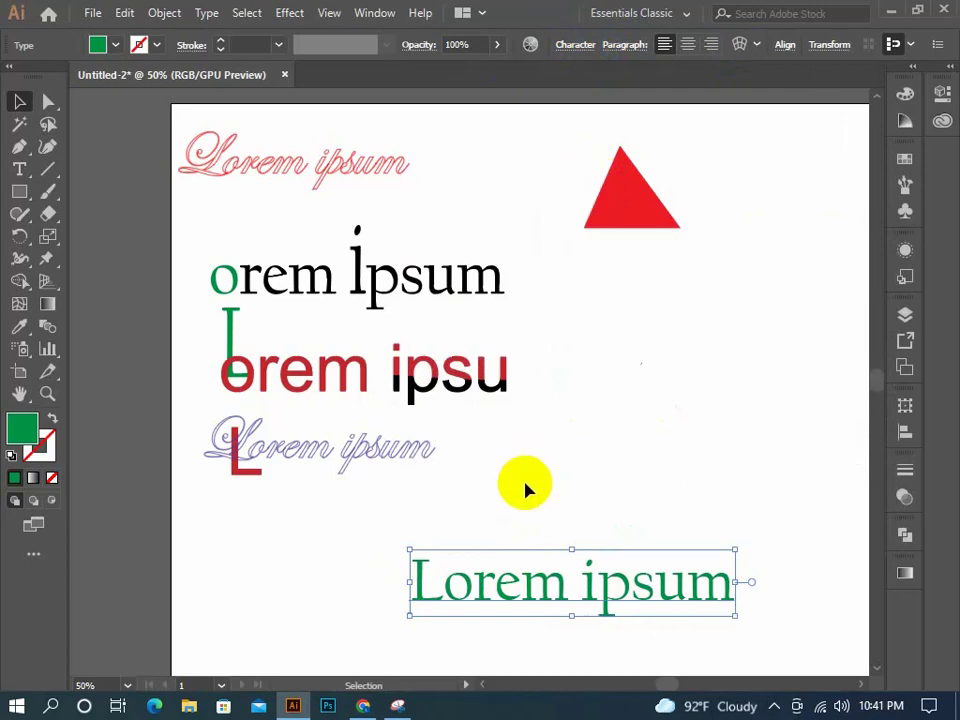
# Convert the green text to outlines, then undo the conversion.
pyautogui.rightClick(570, 590)
pyautogui.click(616, 352)
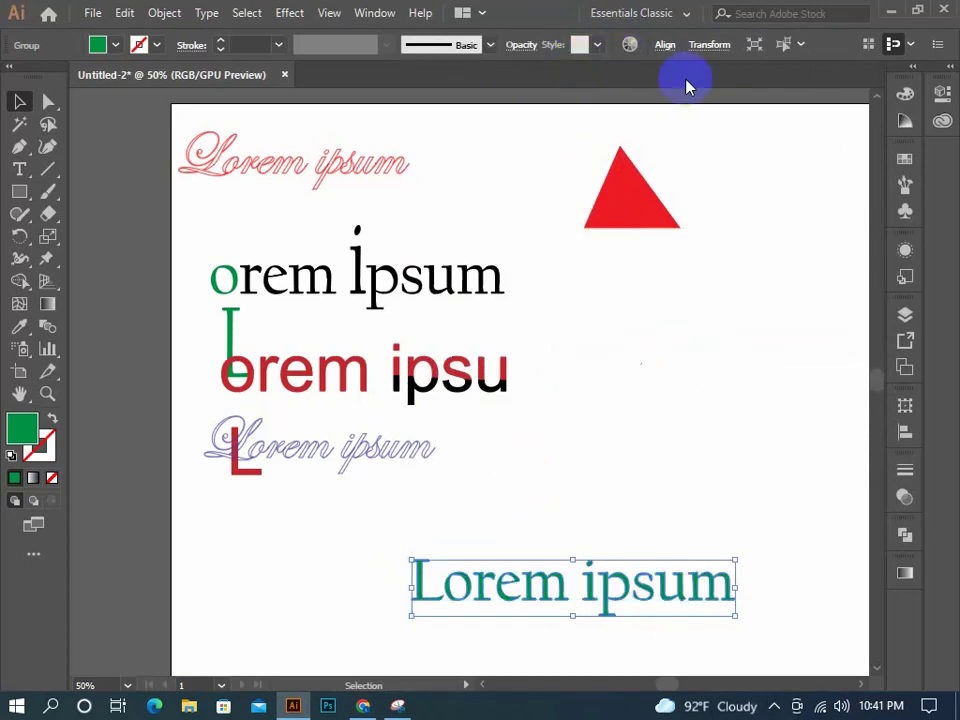
pyautogui.hotkey('ctrl', 'z')
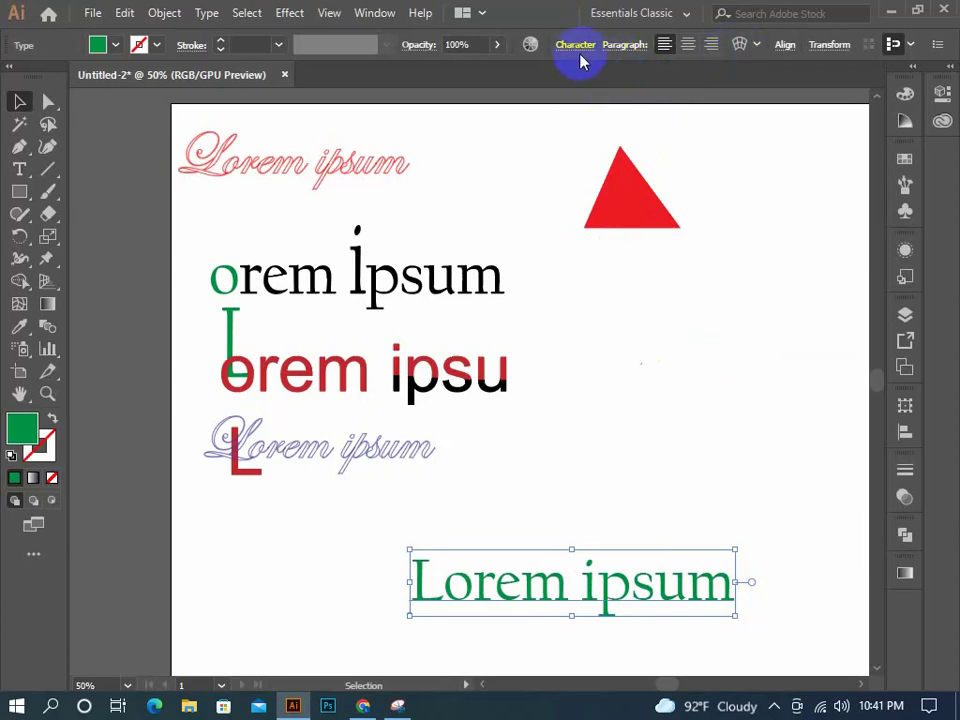
# Preview an Arc warp on the green text with Bend -37% and 0% horizontal and vertical distortion.
pyautogui.click(737, 42)
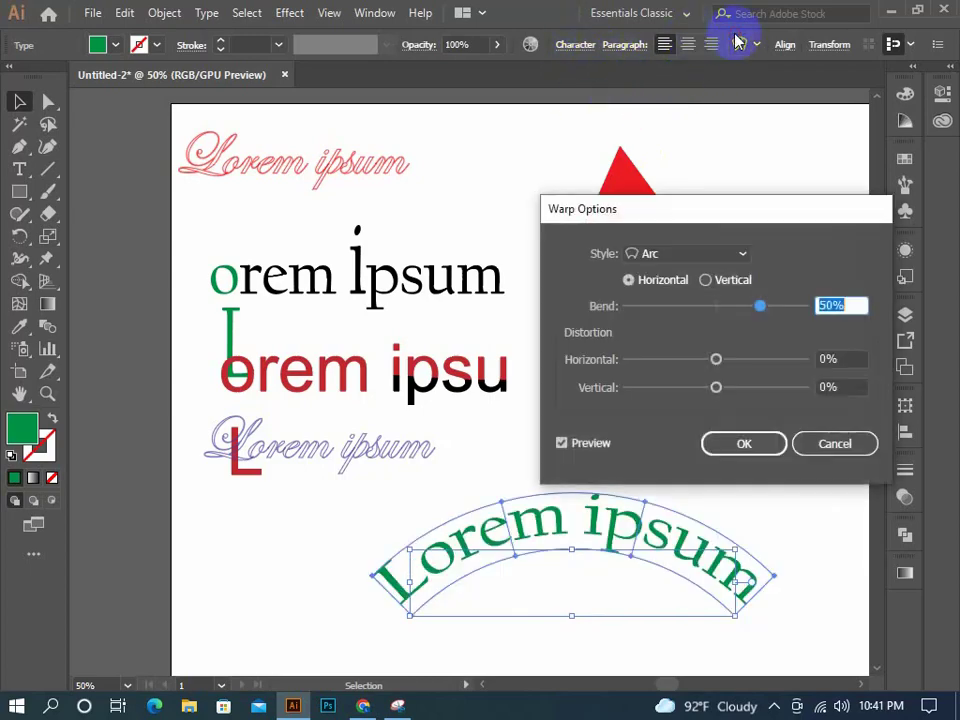
pyautogui.moveTo(679, 213); pyautogui.dragTo(719, 148)
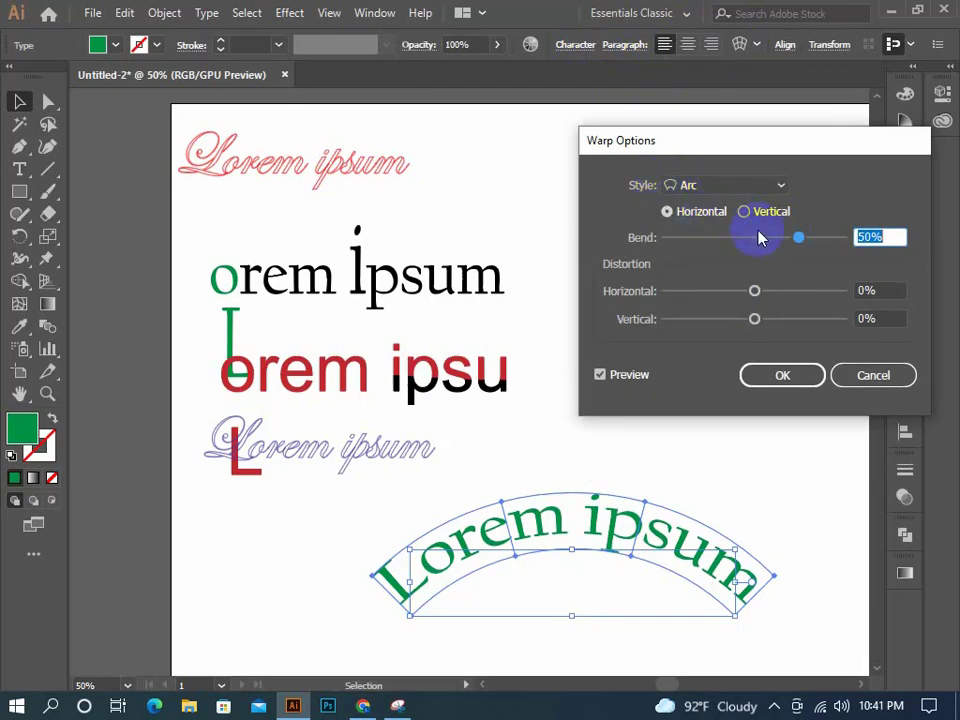
pyautogui.moveTo(799, 237)
pyautogui.mouseDown()
pyautogui.moveTo(845, 238)
pyautogui.moveTo(675, 238)
pyautogui.mouseUp()
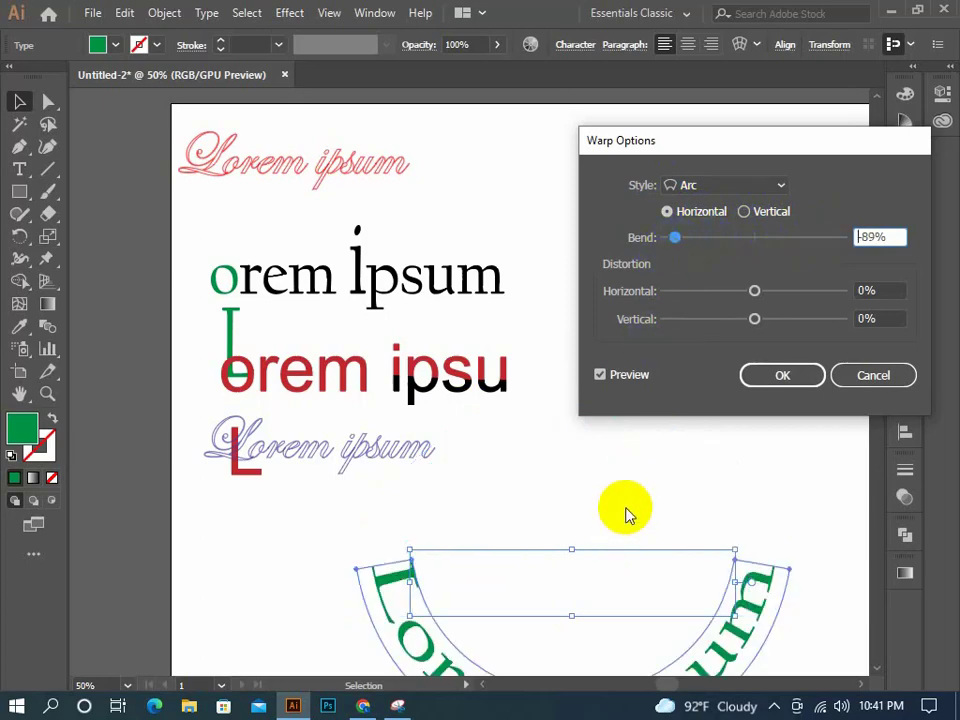
pyautogui.moveTo(677, 240); pyautogui.dragTo(722, 240)
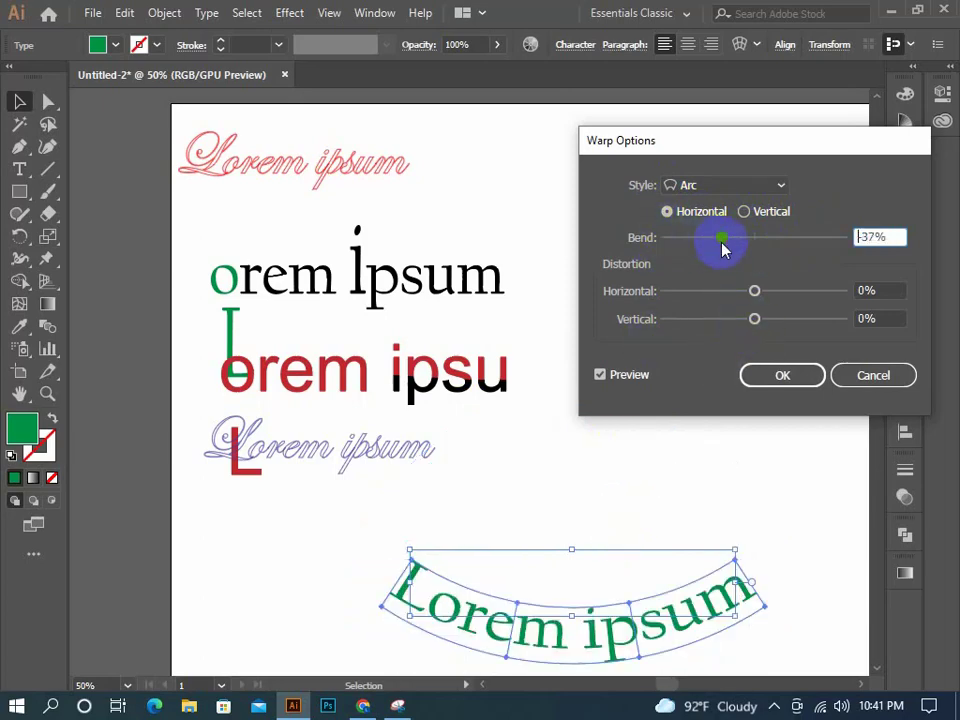
pyautogui.moveTo(755, 294)
pyautogui.mouseDown()
pyautogui.moveTo(716, 291)
pyautogui.moveTo(808, 323)
pyautogui.moveTo(714, 322)
pyautogui.moveTo(752, 326)
pyautogui.mouseUp()
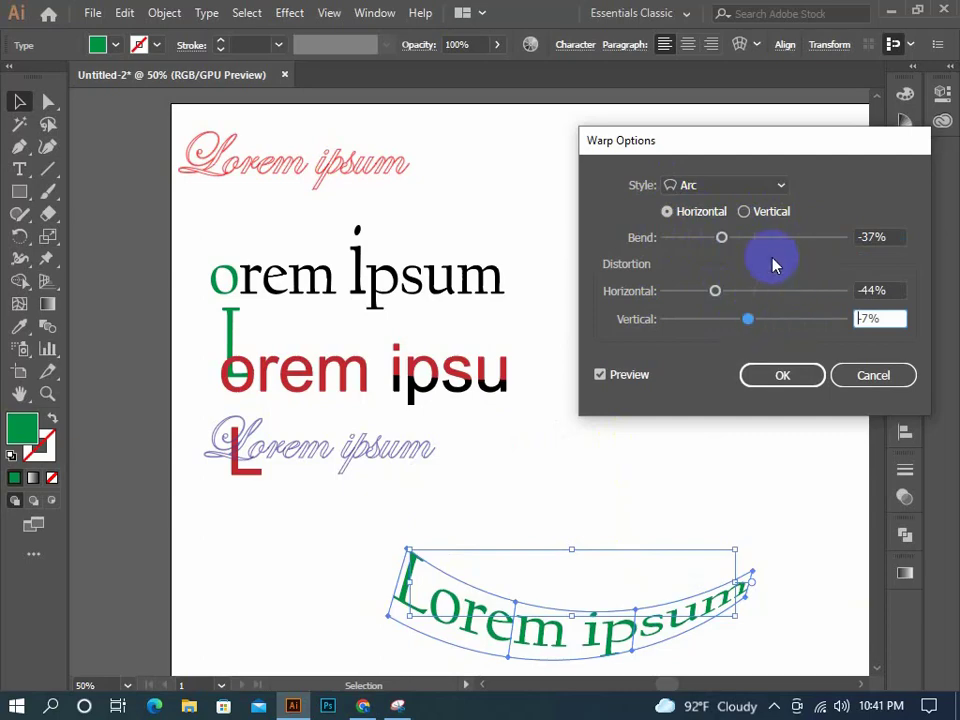
pyautogui.click(873, 290)
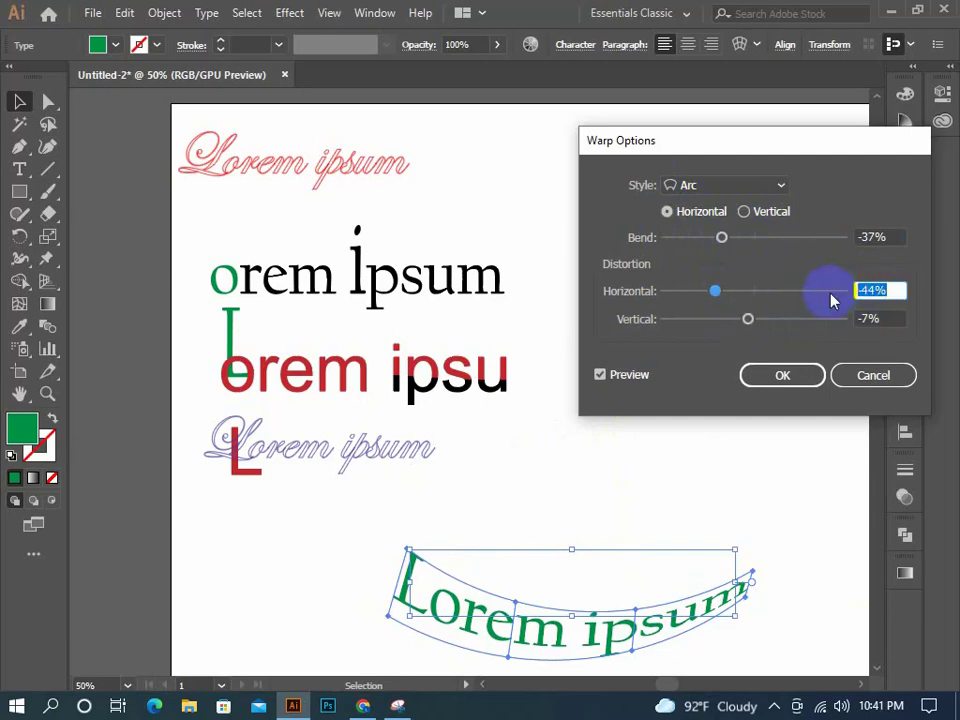
pyautogui.write('0')
pyautogui.click(868, 318)
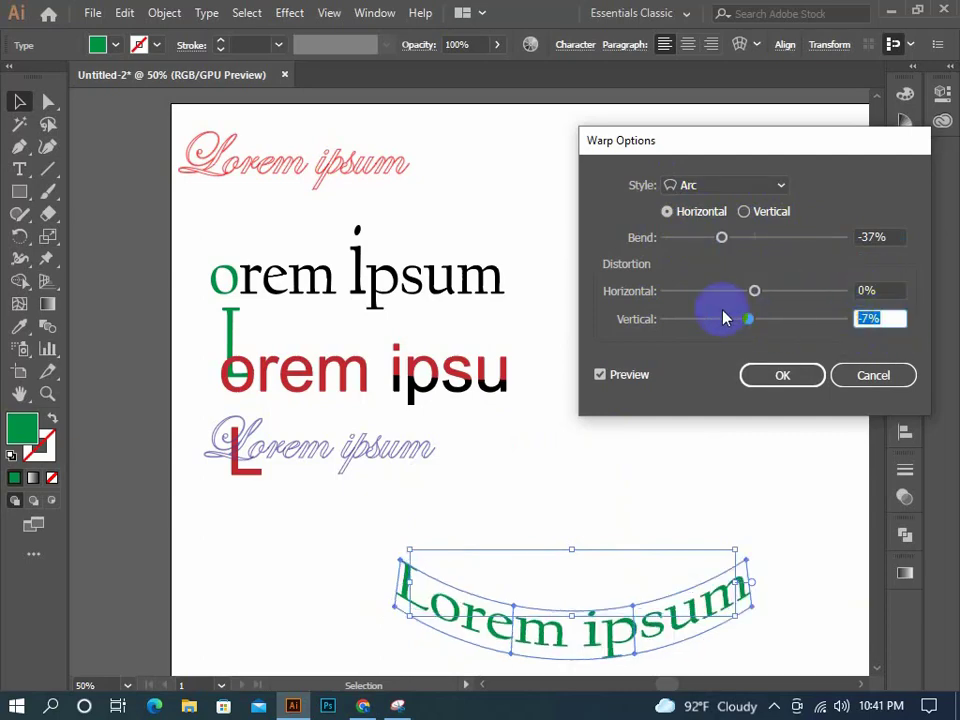
pyautogui.click(754, 292)
pyautogui.write('0')
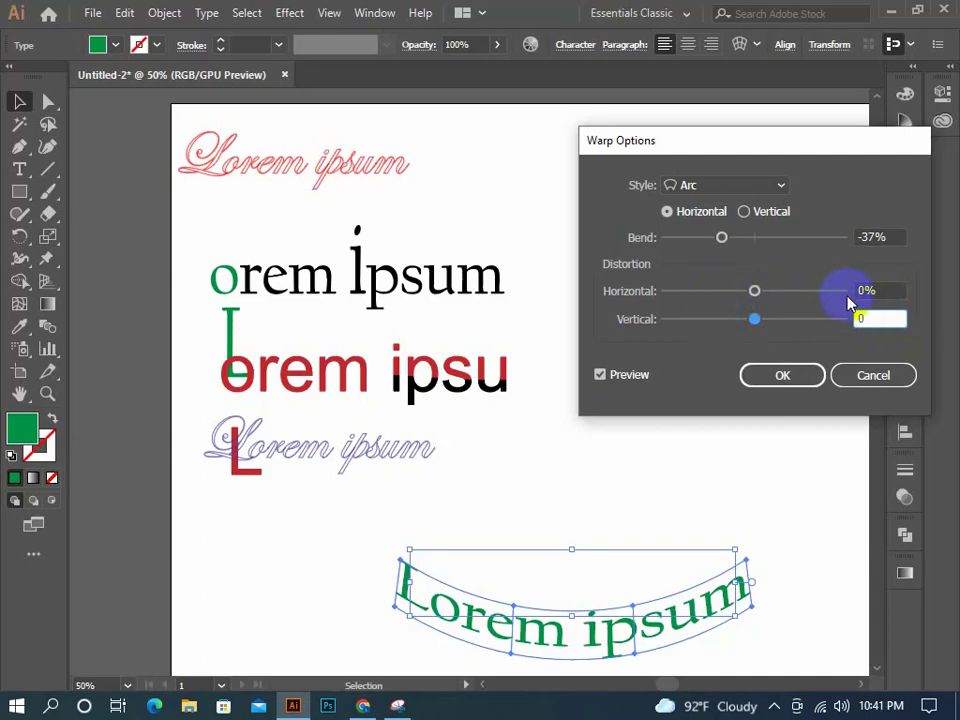
pyautogui.click(709, 186)
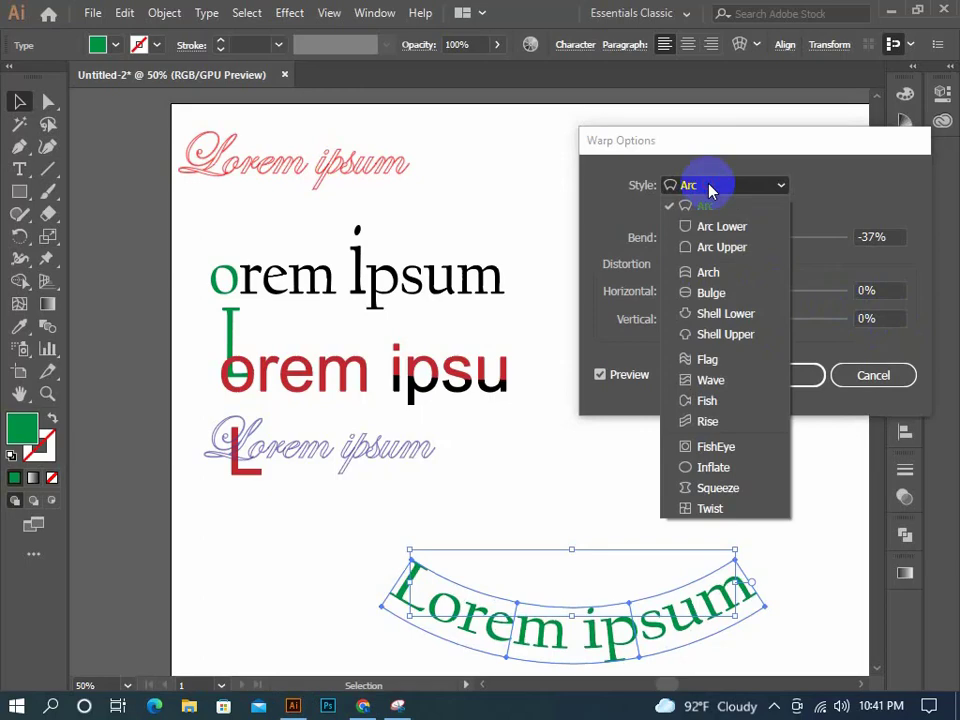
# Try the Flag and Fish warps, moving the Fish bend from -67% to 56%.
pyautogui.click(740, 361)
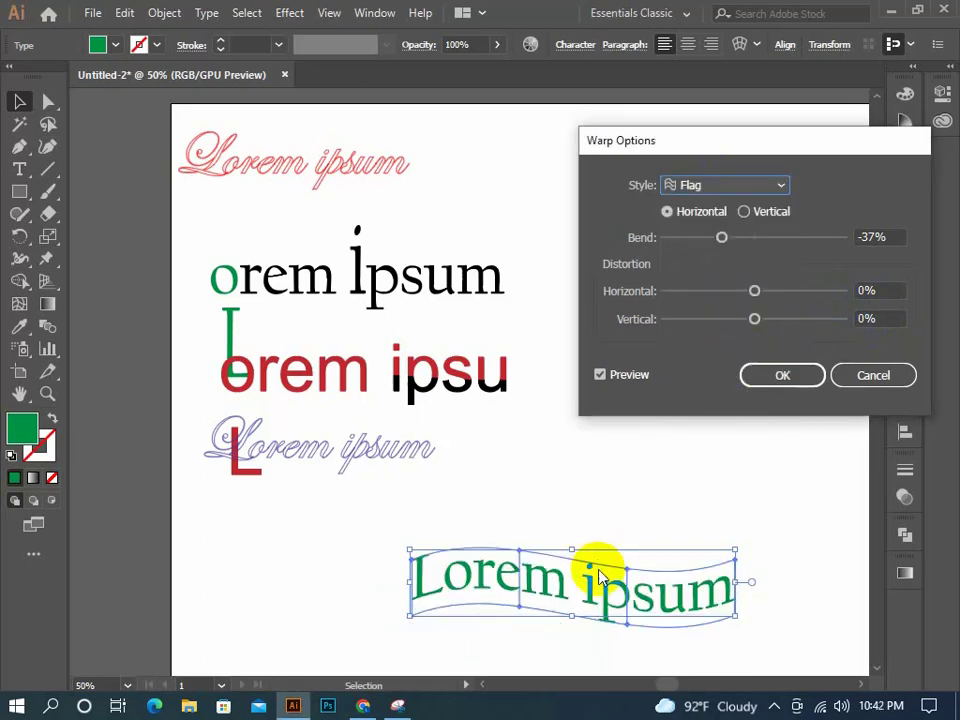
pyautogui.click(698, 184)
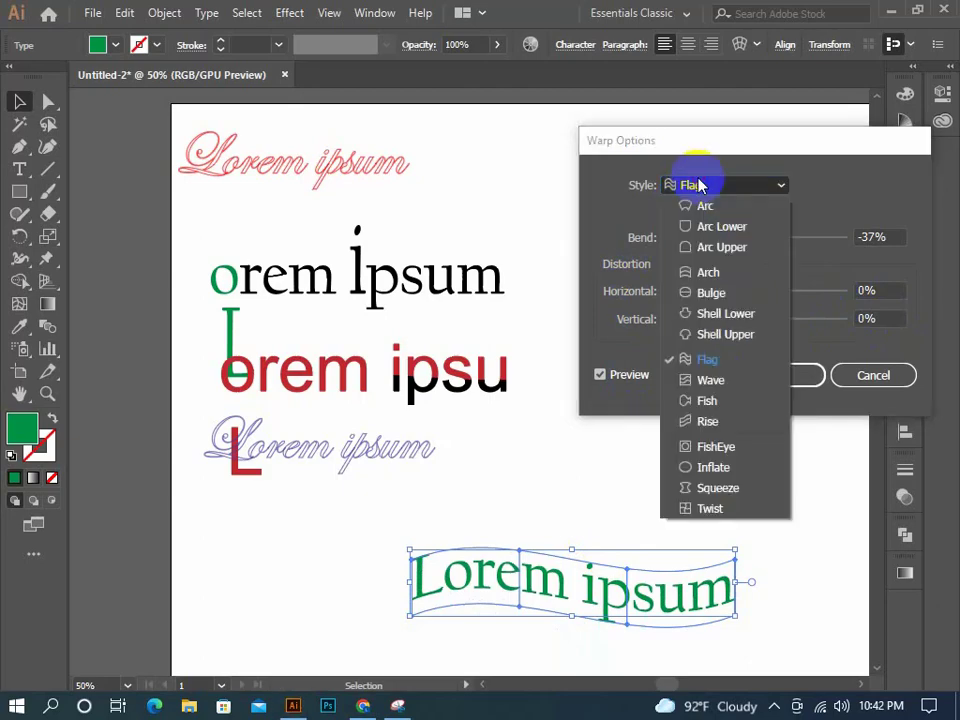
pyautogui.click(716, 402)
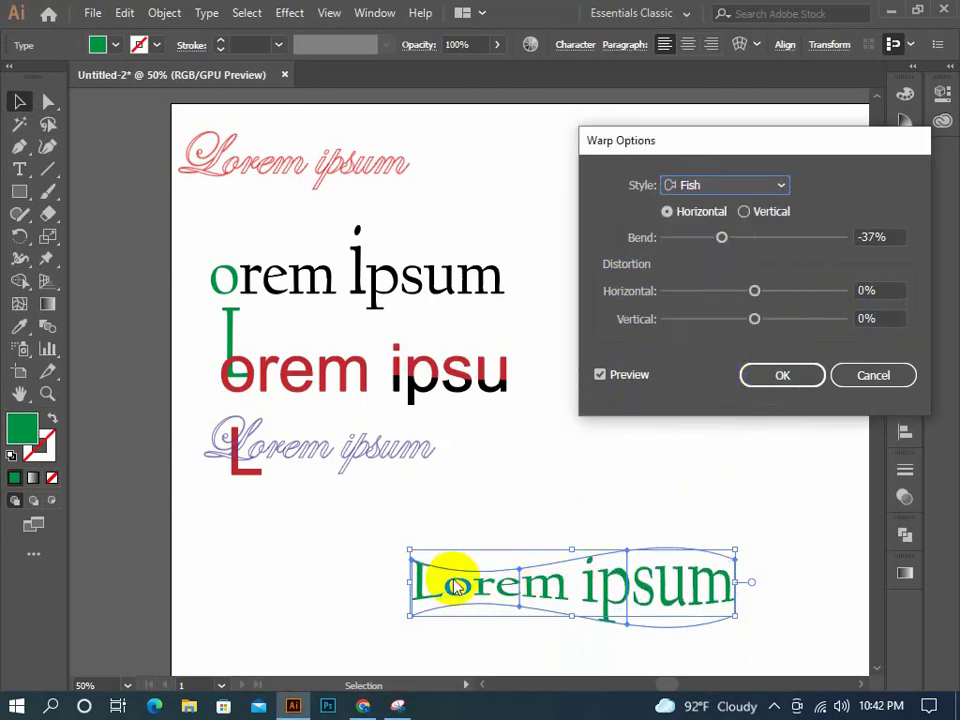
pyautogui.moveTo(720, 238); pyautogui.dragTo(697, 243)
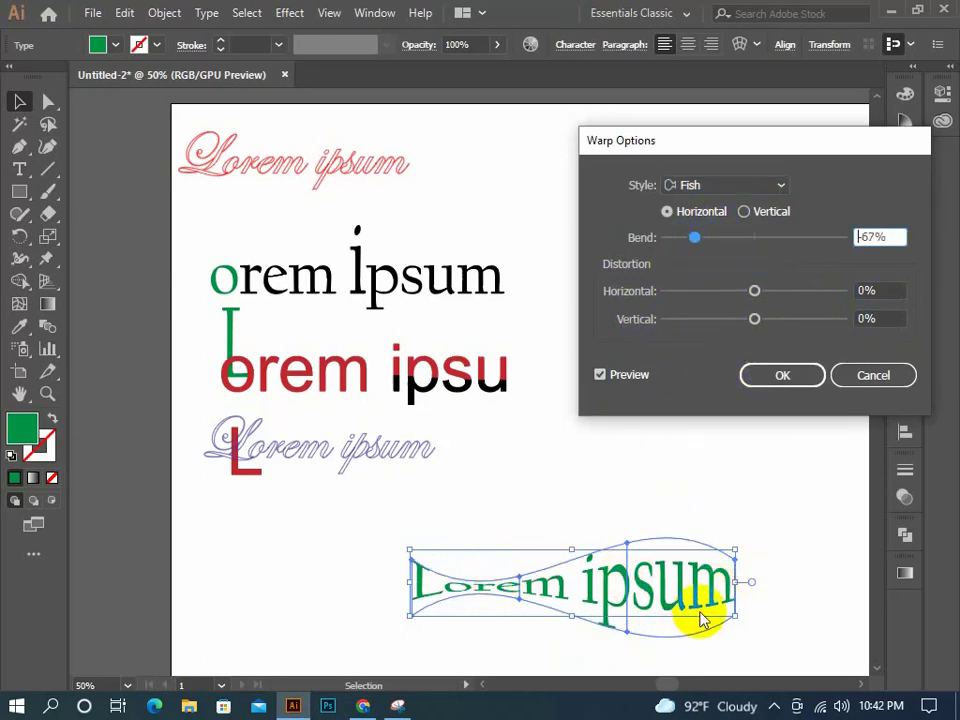
pyautogui.click(695, 238)
pyautogui.moveTo(693, 243); pyautogui.dragTo(803, 240)
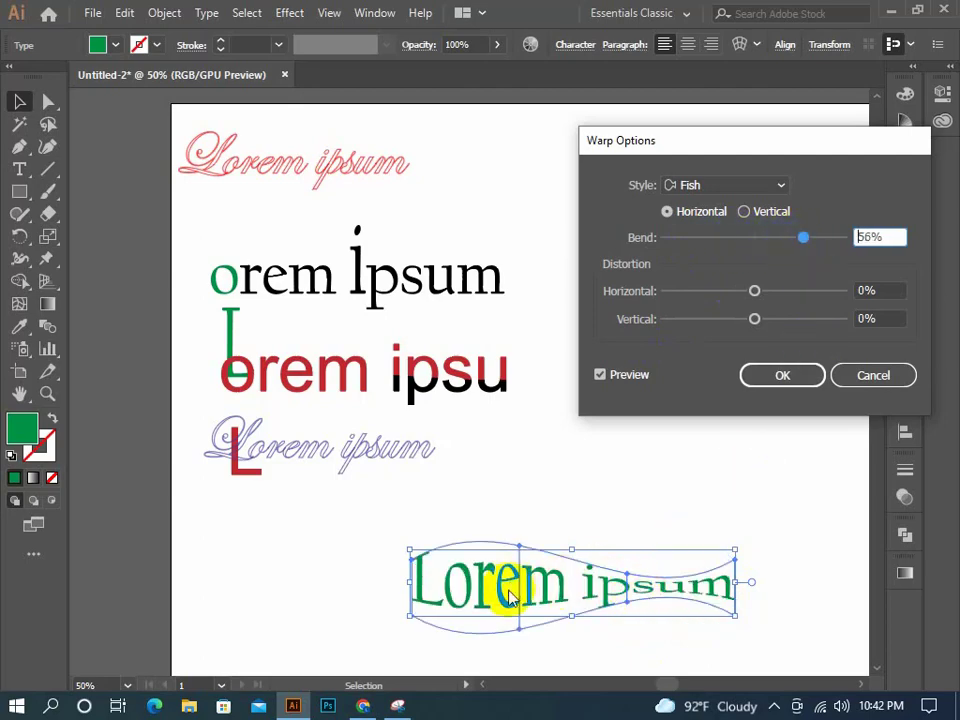
# Try Rise and Arc Upper, then apply the Arc warp at a 56% bend.
pyautogui.click(724, 186)
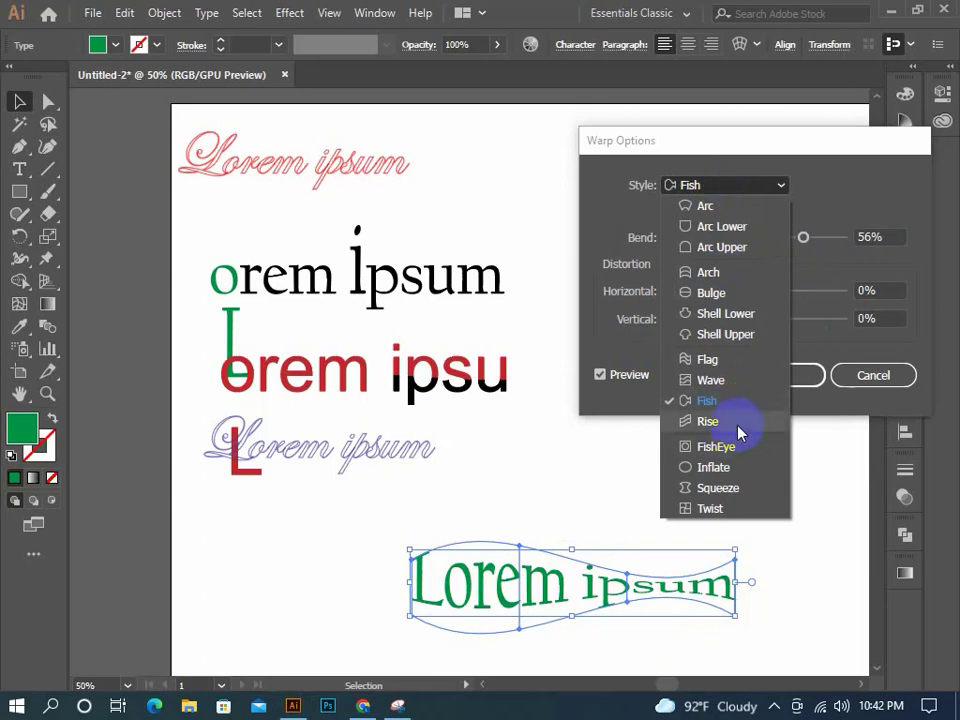
pyautogui.click(738, 424)
pyautogui.click(755, 186)
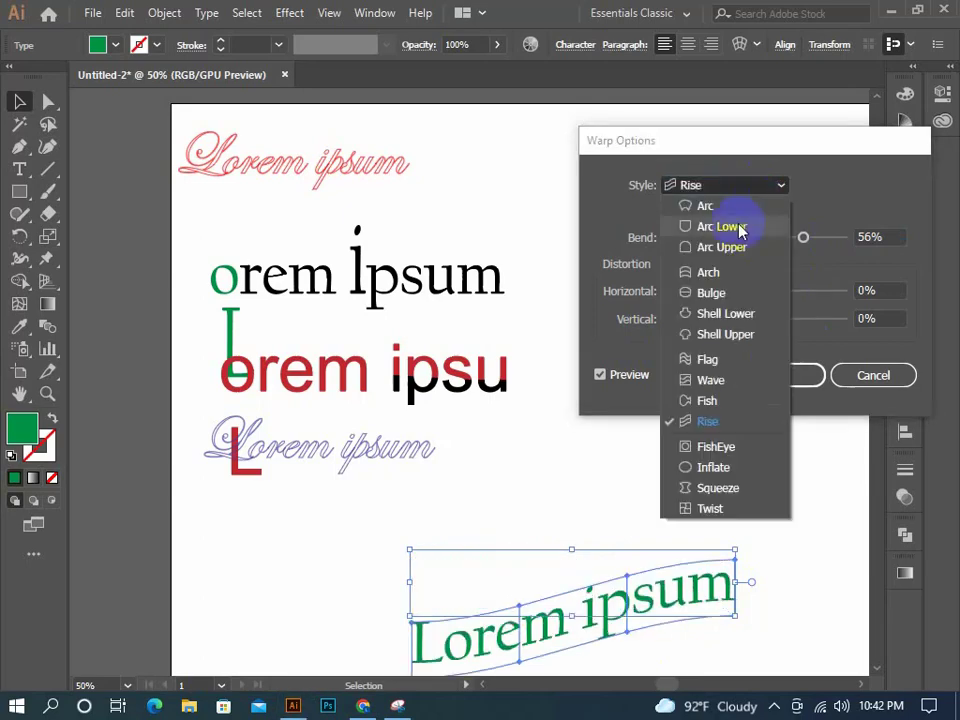
pyautogui.click(735, 243)
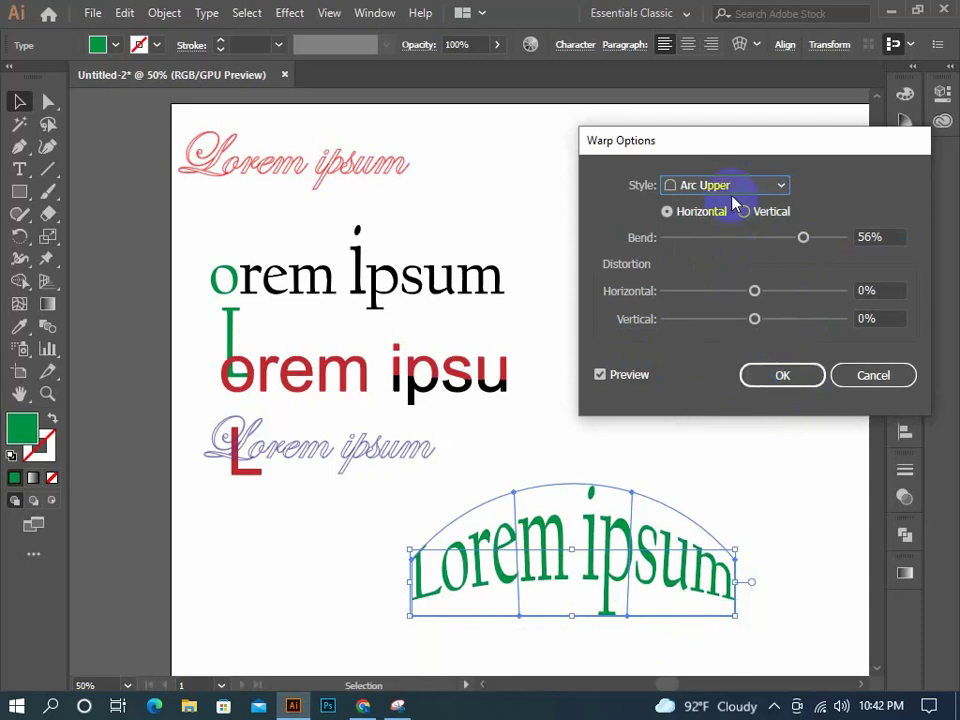
pyautogui.click(731, 187)
pyautogui.click(712, 205)
pyautogui.click(788, 380)
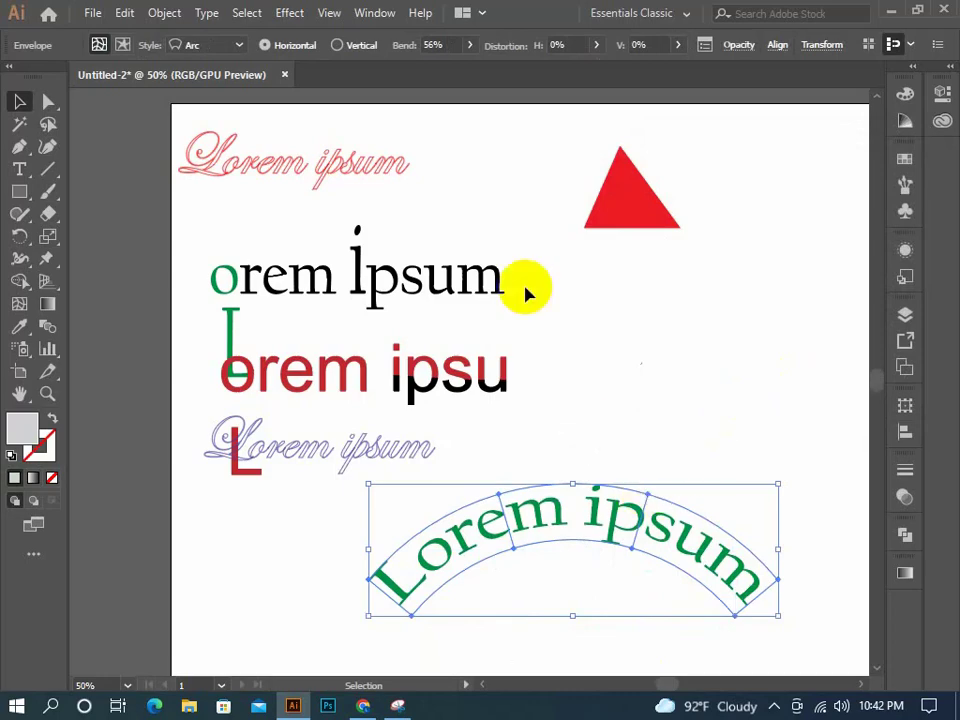
# Select the arched green Lorem ipsum envelope and expand it with Object > Expand.
pyautogui.click(600, 445)
pyautogui.click(510, 536)
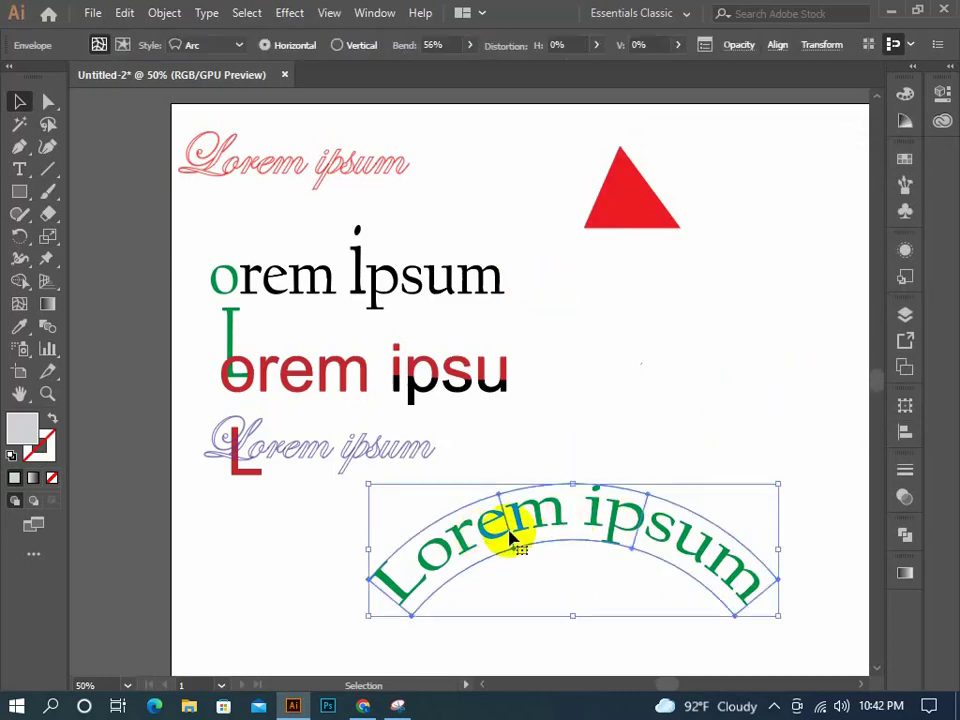
pyautogui.rightClick(533, 520)
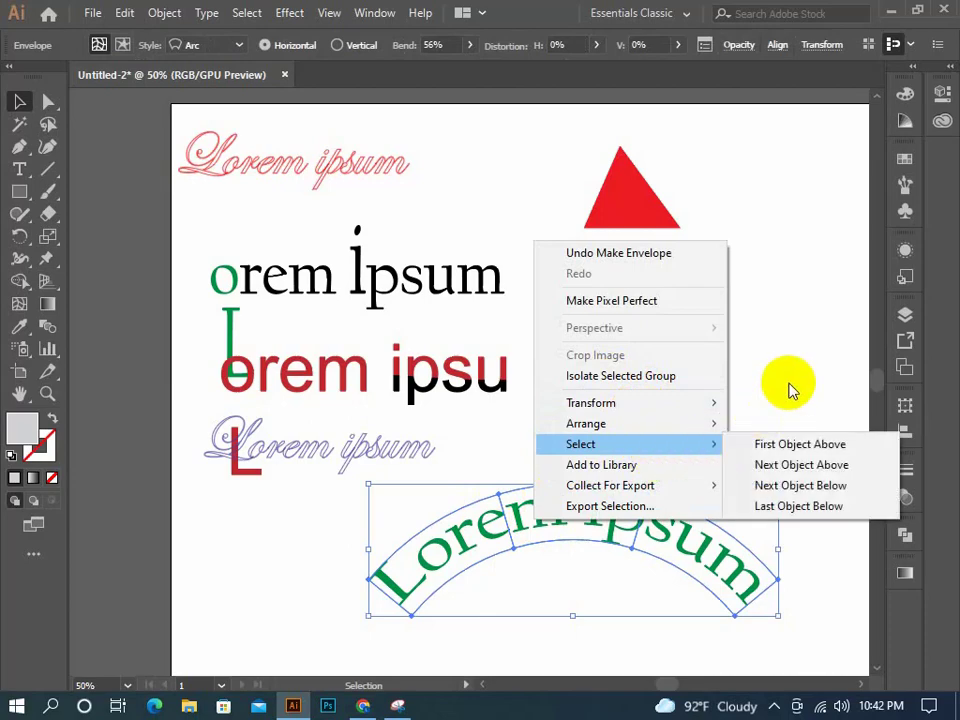
pyautogui.click(716, 428)
pyautogui.click(600, 525)
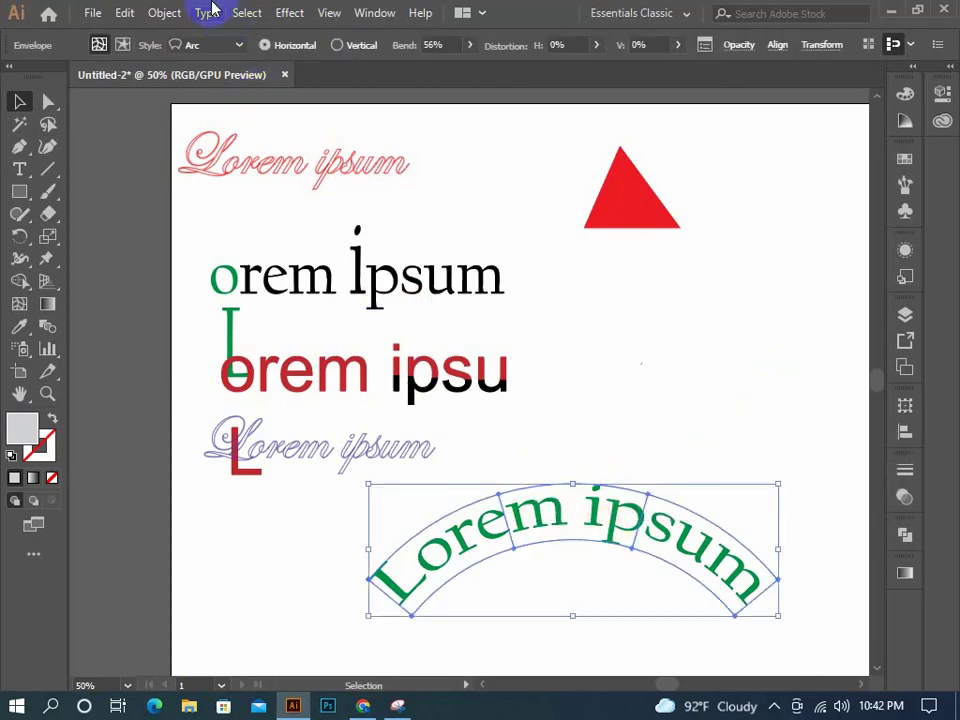
pyautogui.click(181, 10)
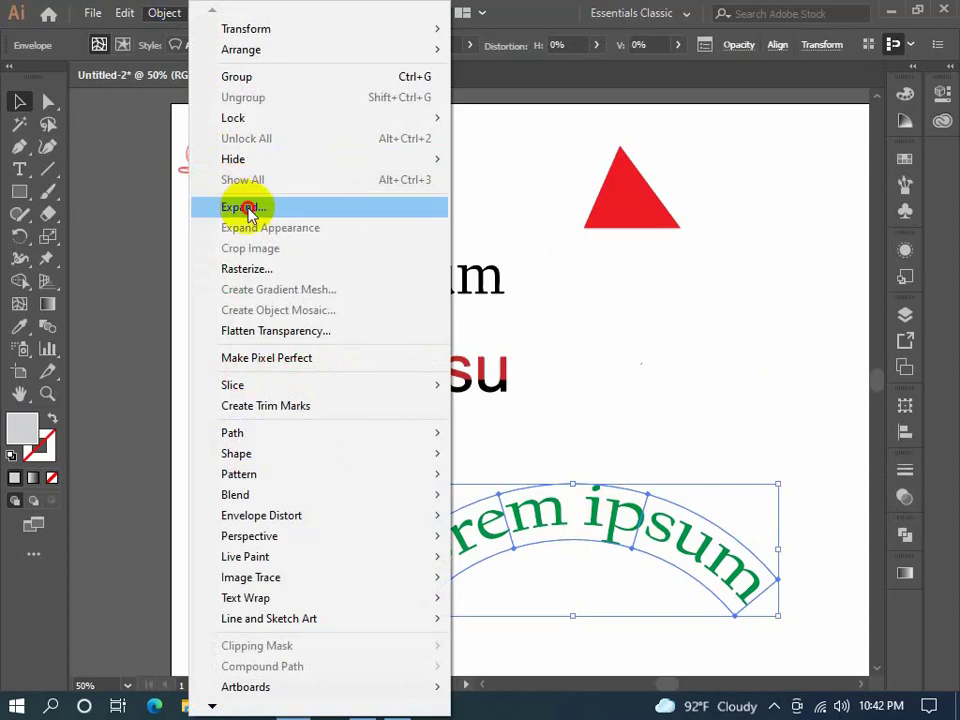
pyautogui.click(249, 208)
pyautogui.click(438, 459)
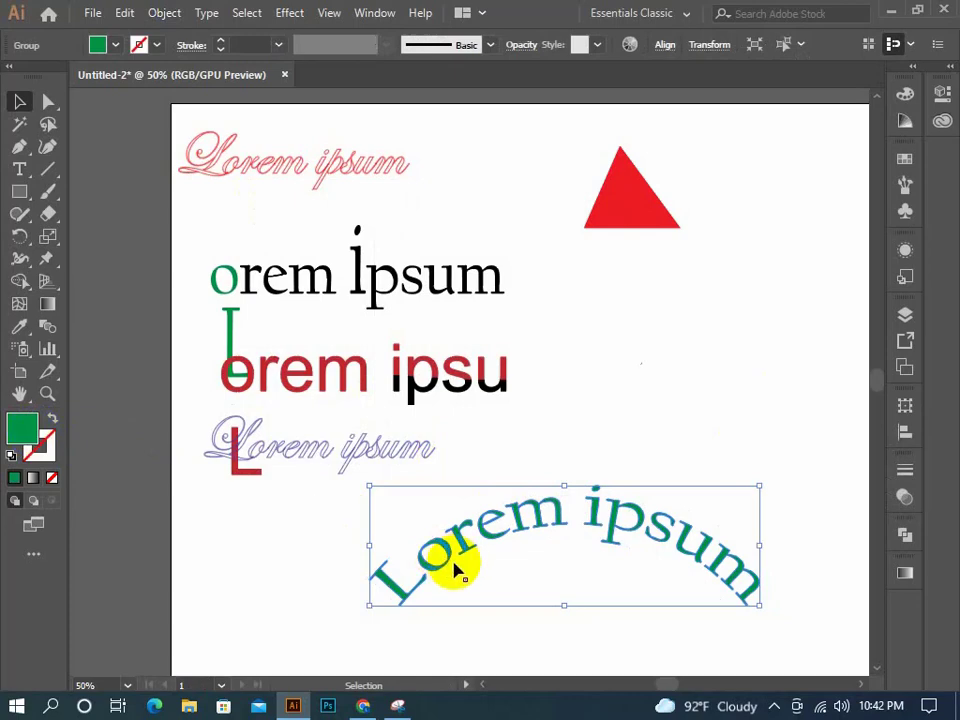
# Ungroup the expanded arched text into separate letter shapes.
pyautogui.rightClick(563, 558)
pyautogui.click(636, 410)
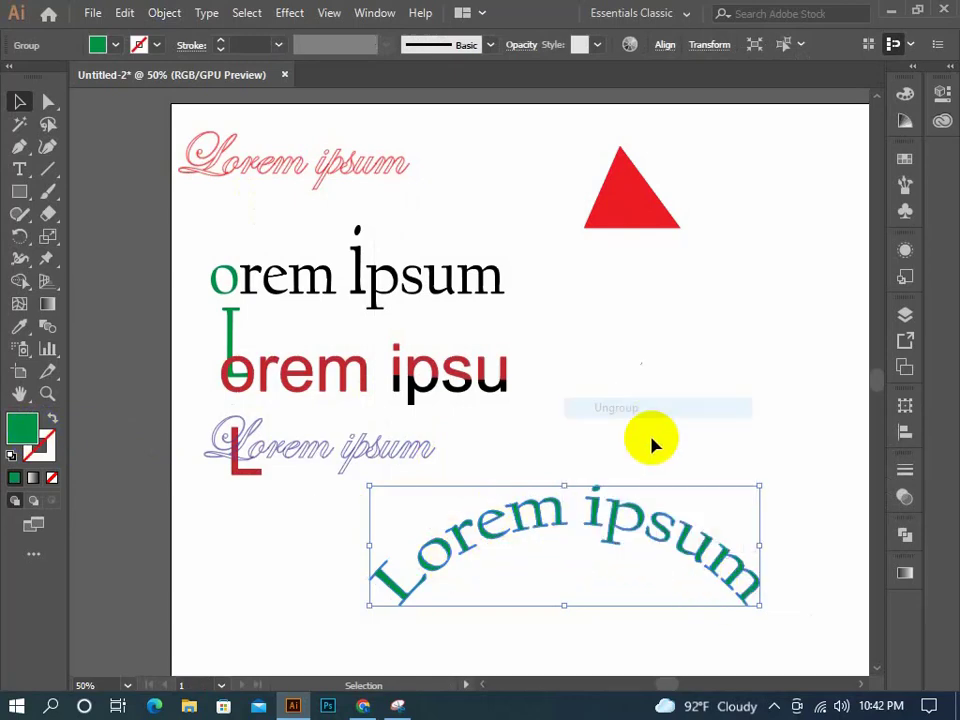
pyautogui.click(600, 470)
pyautogui.moveTo(392, 583); pyautogui.dragTo(407, 597)
pyautogui.rightClick(605, 532)
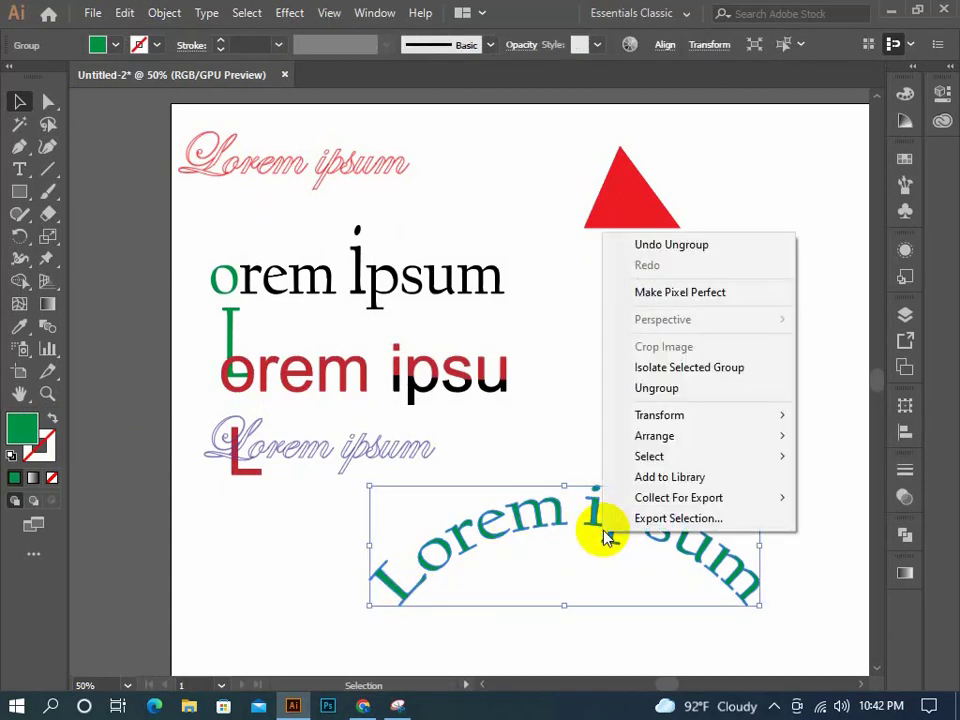
pyautogui.click(657, 388)
pyautogui.click(600, 432)
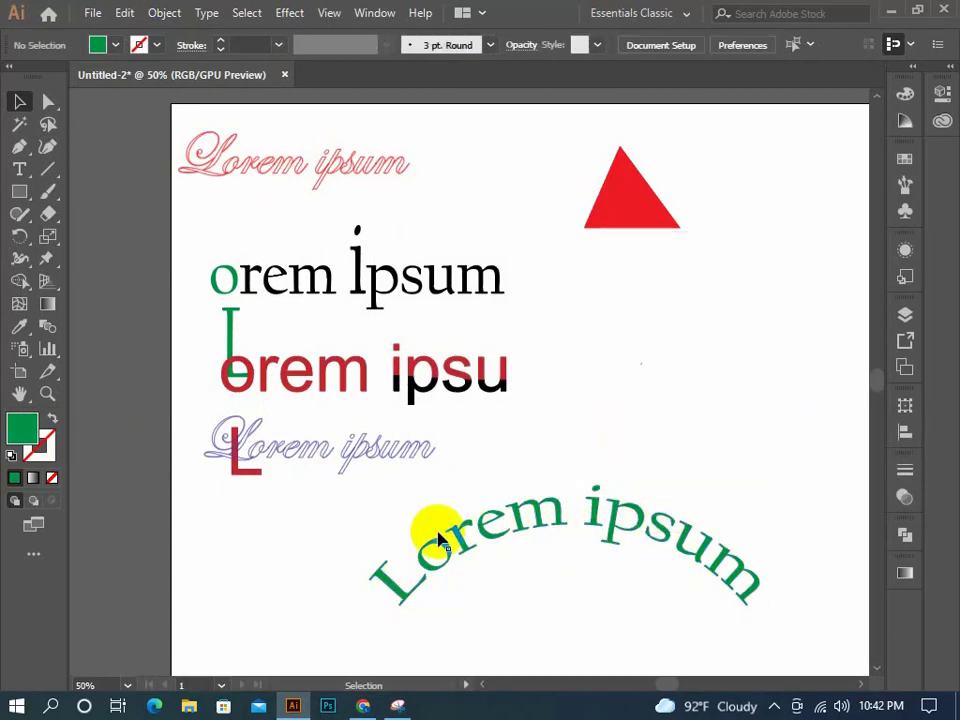
# Colour the 'L' and 'o' red from the Swatches panel, then close the swatches.
pyautogui.click(392, 585)
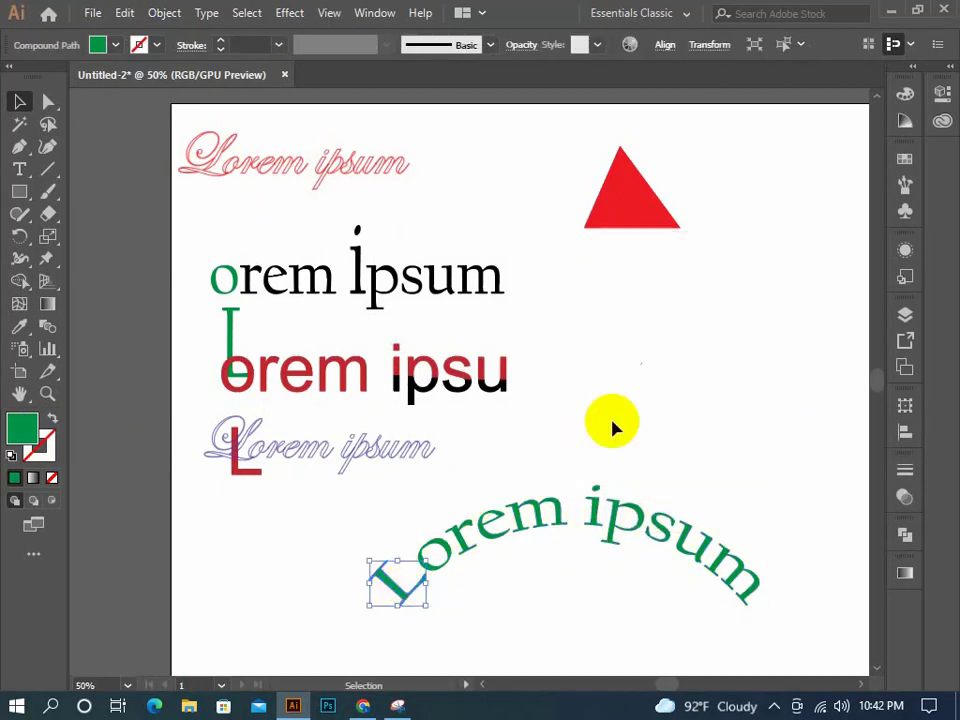
pyautogui.click(905, 158)
pyautogui.click(800, 209)
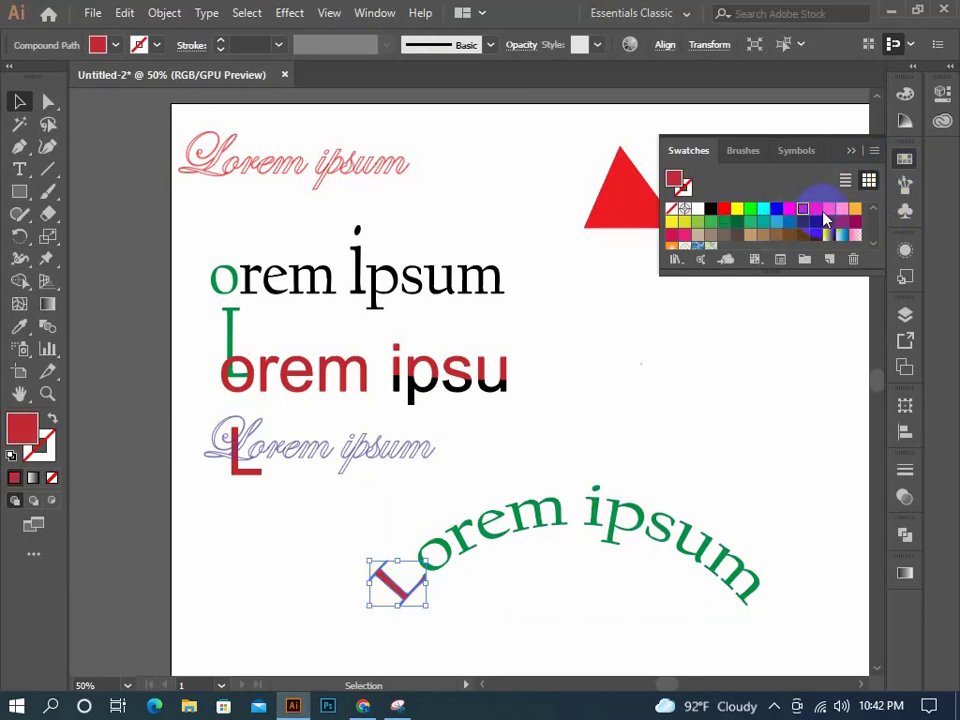
pyautogui.click(437, 552)
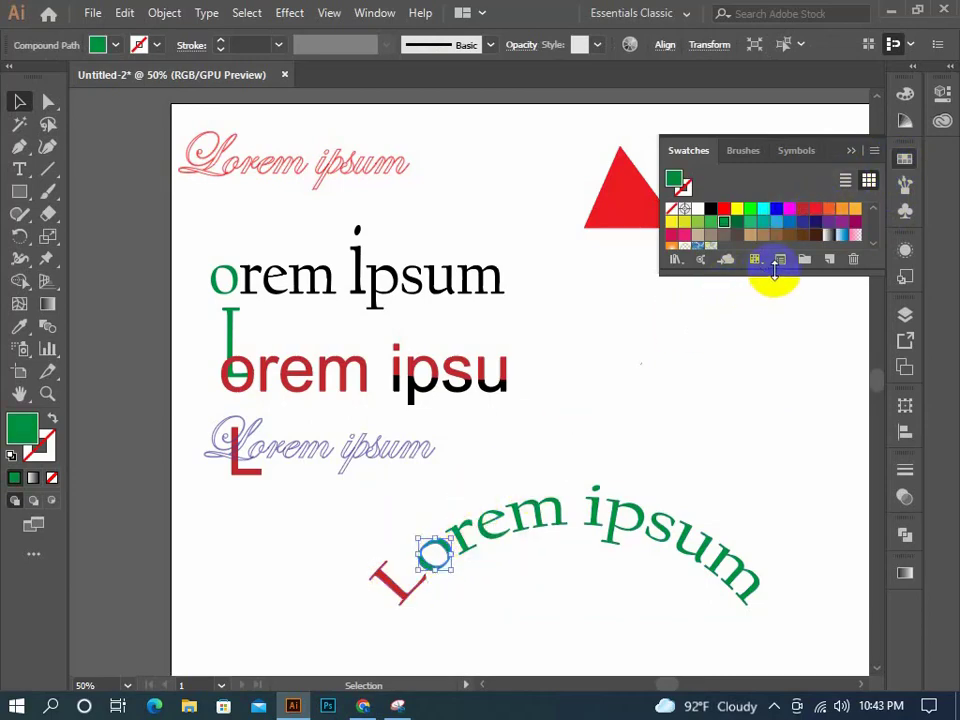
pyautogui.click(813, 218)
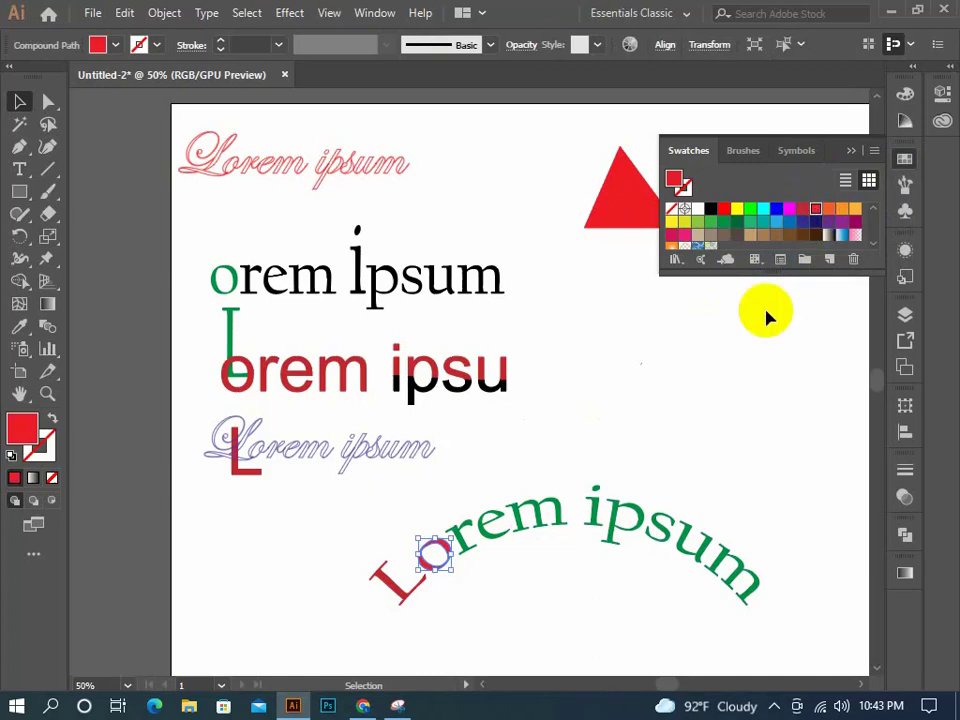
pyautogui.click(731, 393)
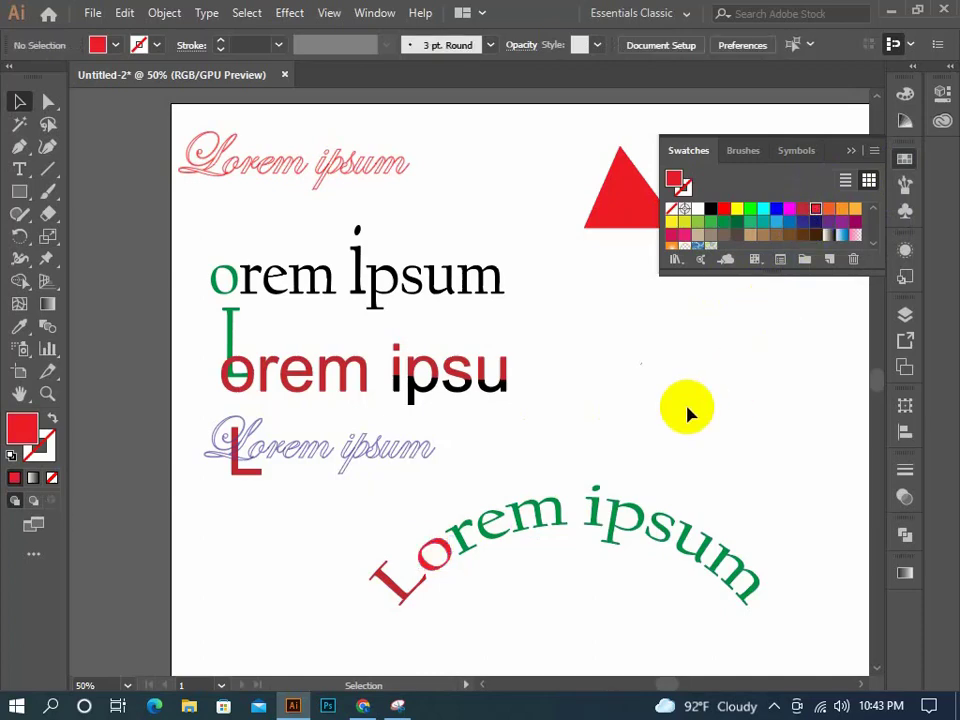
pyautogui.click(851, 151)
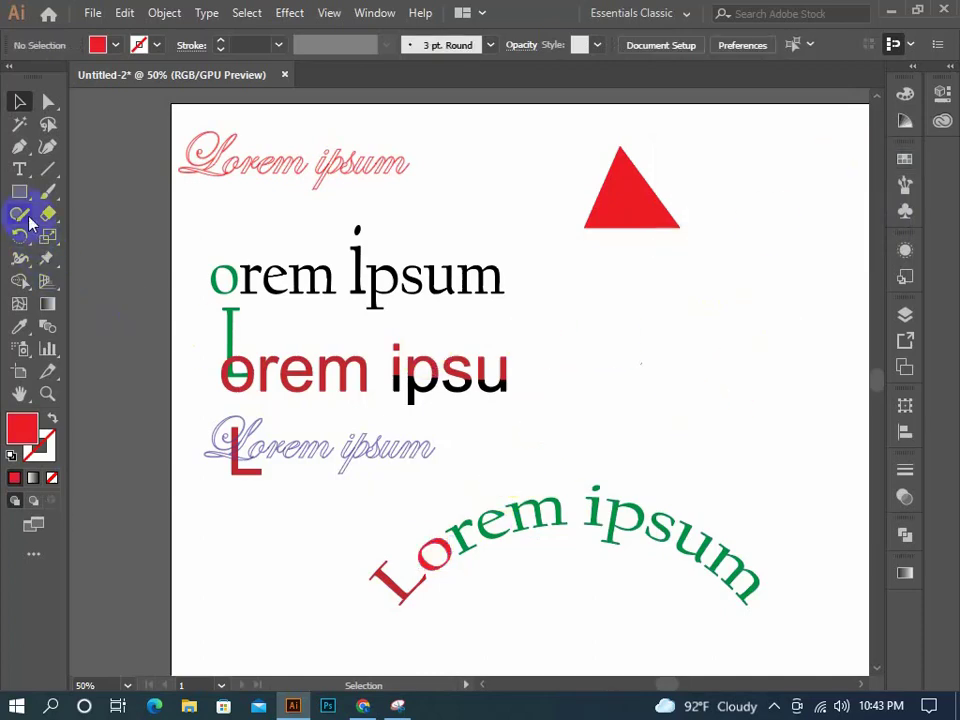
# Place a new Lorem ipsum placeholder text and move it lower left.
pyautogui.click(30, 169)
pyautogui.click(597, 390)
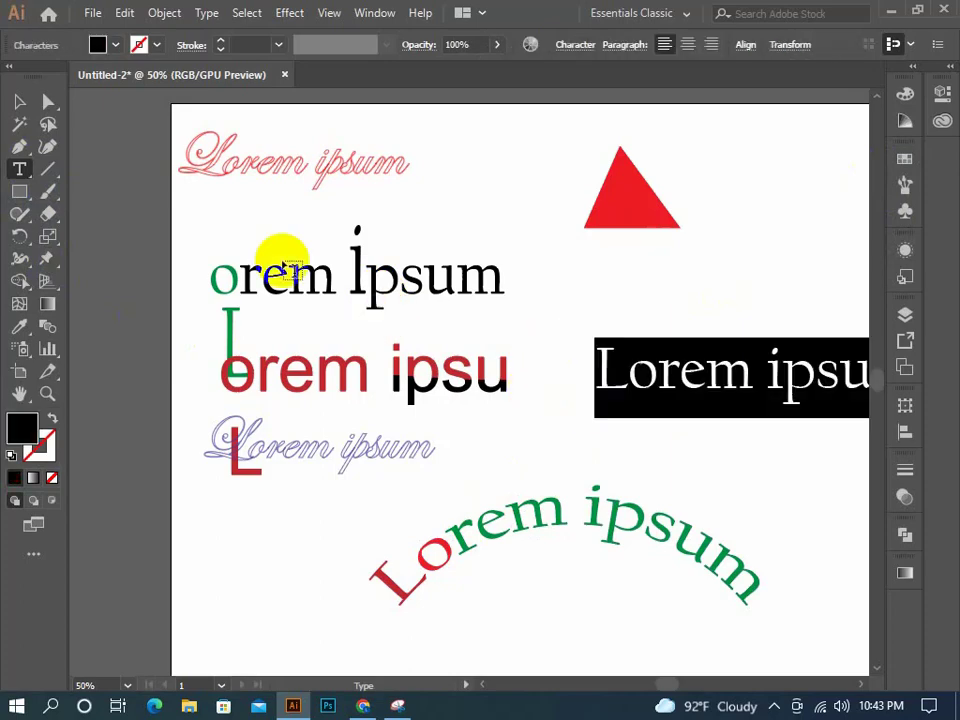
pyautogui.click(20, 100)
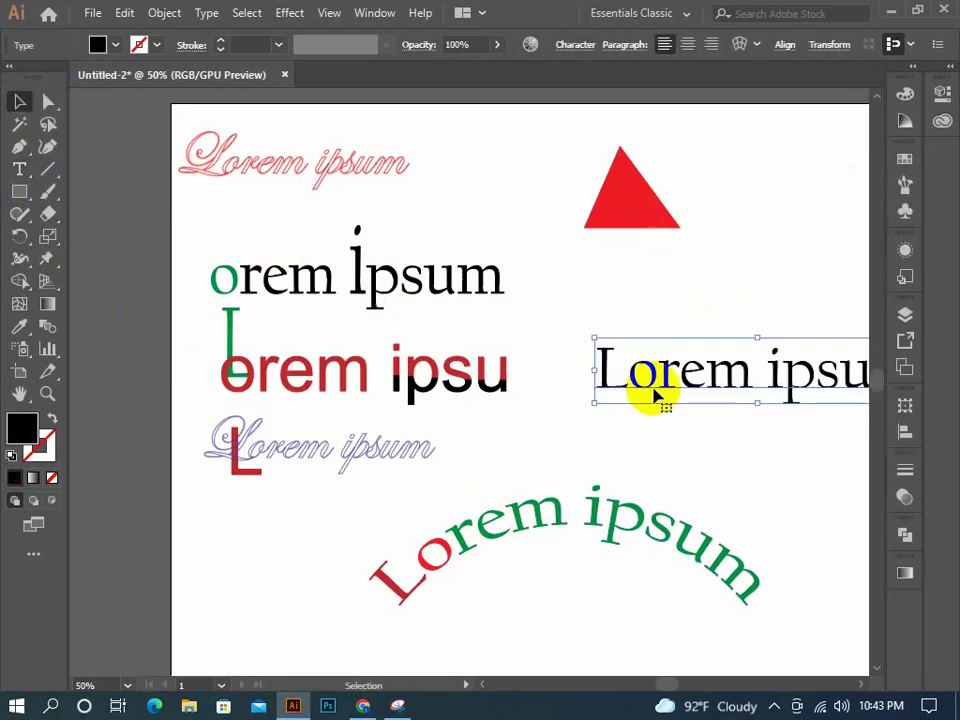
pyautogui.moveTo(643, 401)
pyautogui.mouseDown()
pyautogui.moveTo(600, 422)
pyautogui.moveTo(606, 441)
pyautogui.mouseUp()
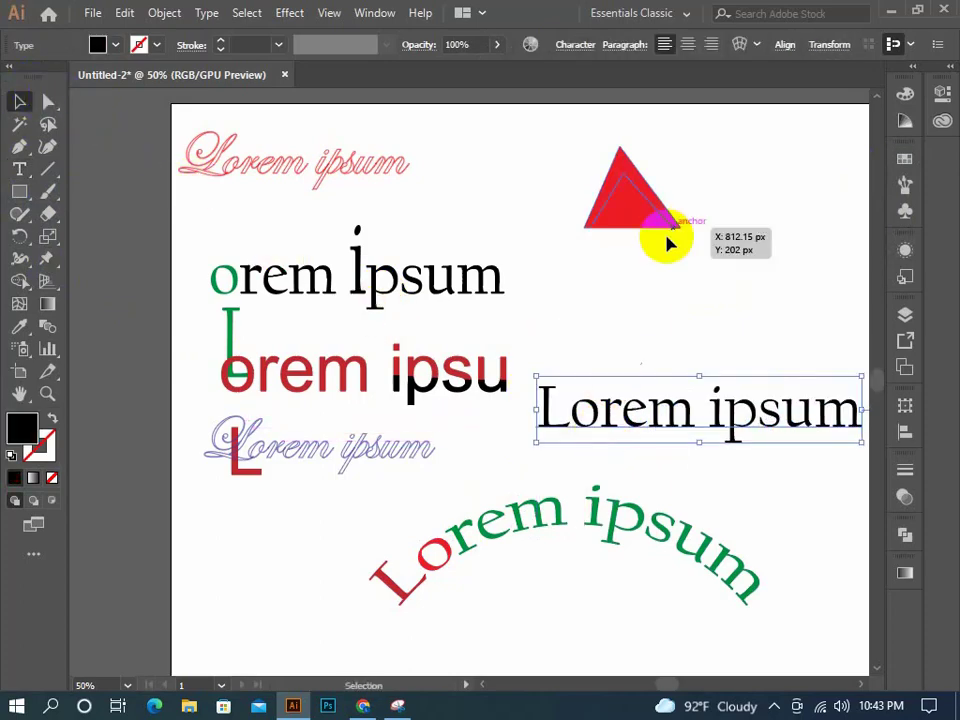
# Warp the new text into an Arc and expand it into shapes.
pyautogui.click(737, 46)
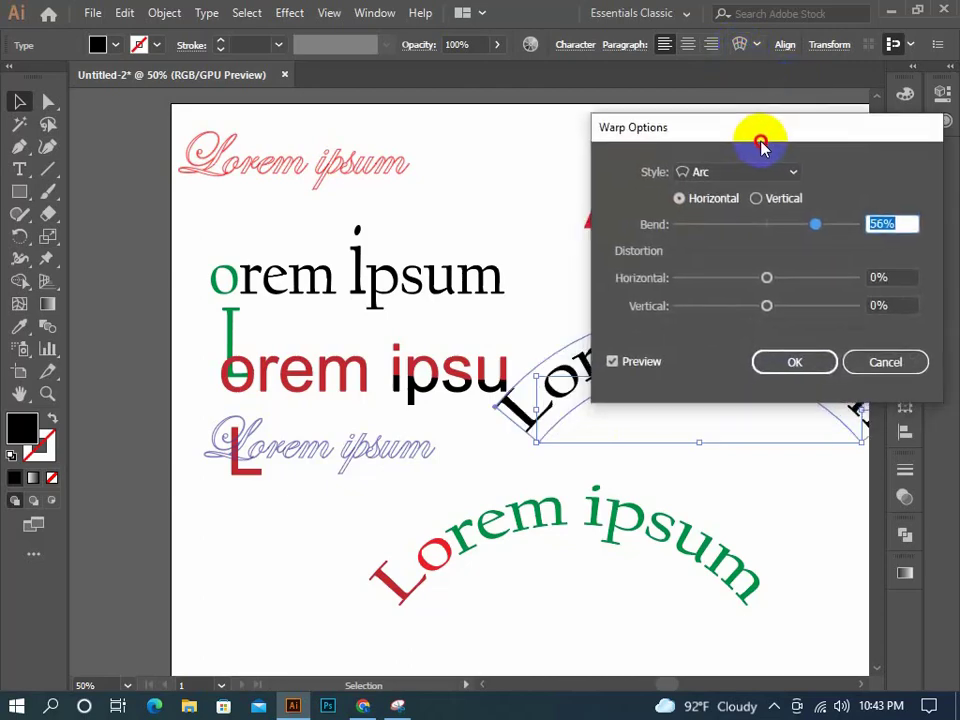
pyautogui.moveTo(751, 146); pyautogui.dragTo(777, 148)
pyautogui.click(814, 327)
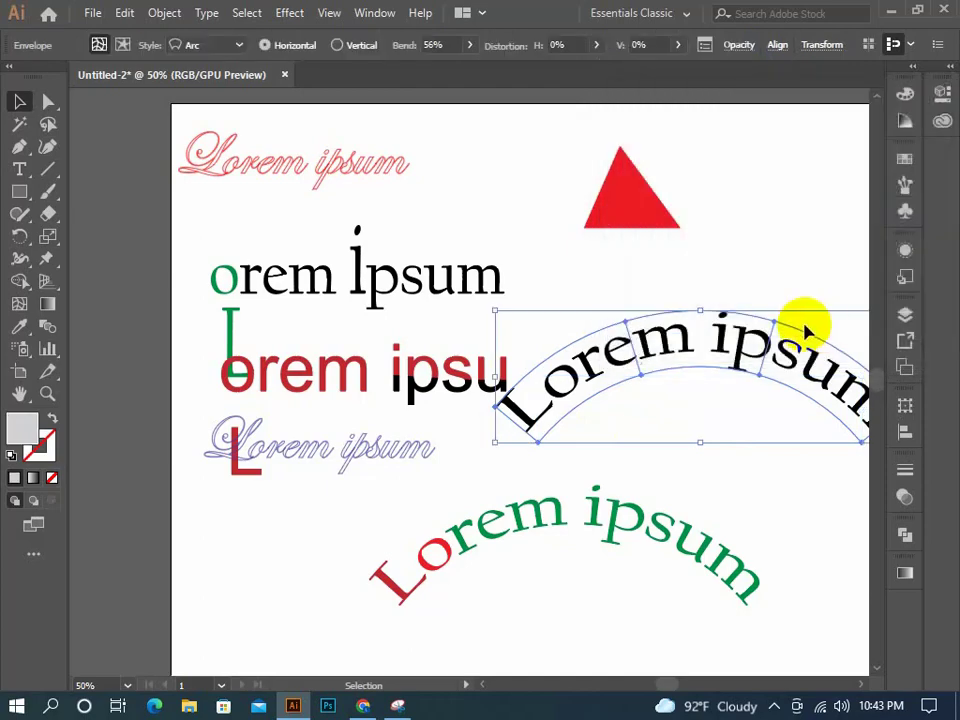
pyautogui.click(182, 14)
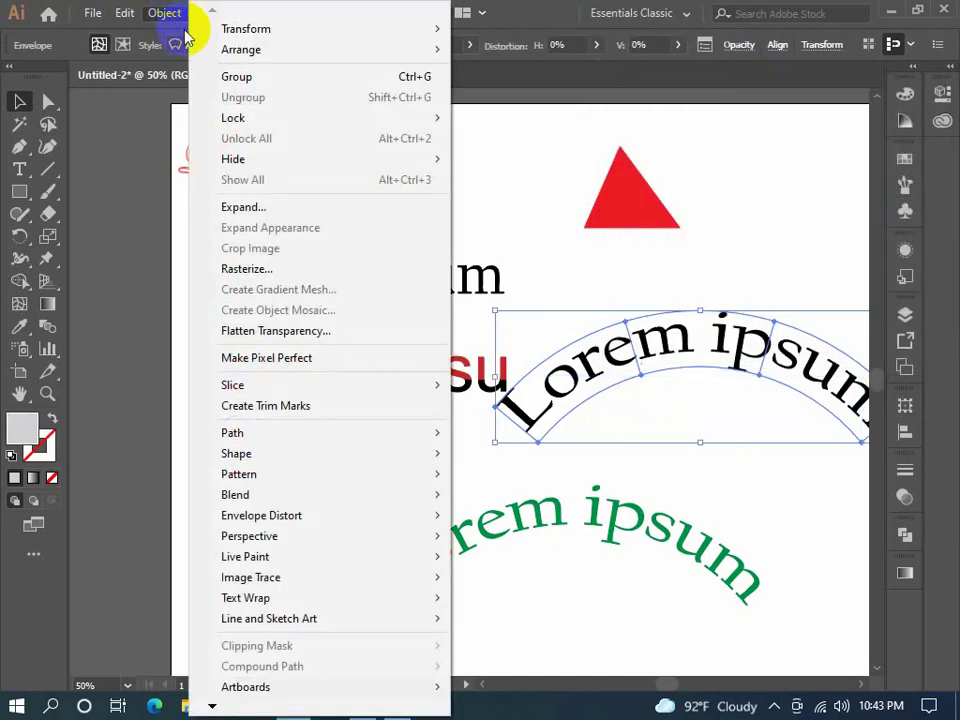
pyautogui.click(297, 218)
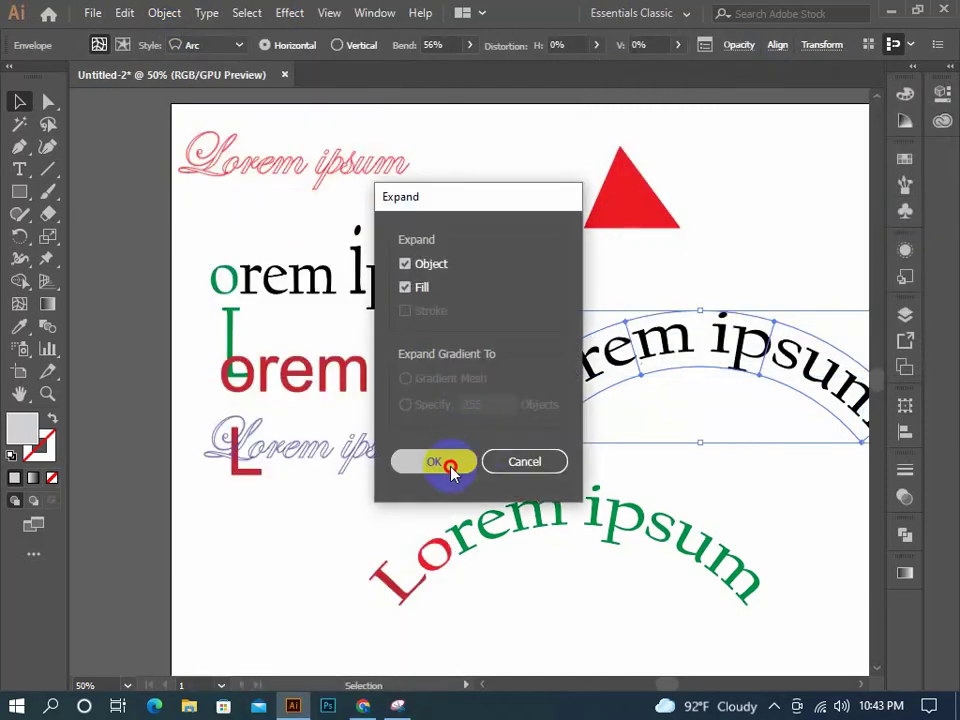
pyautogui.click(442, 462)
# Ungroup the expanded text into separate letters and pull the 'L' off the arc.
pyautogui.rightClick(566, 359)
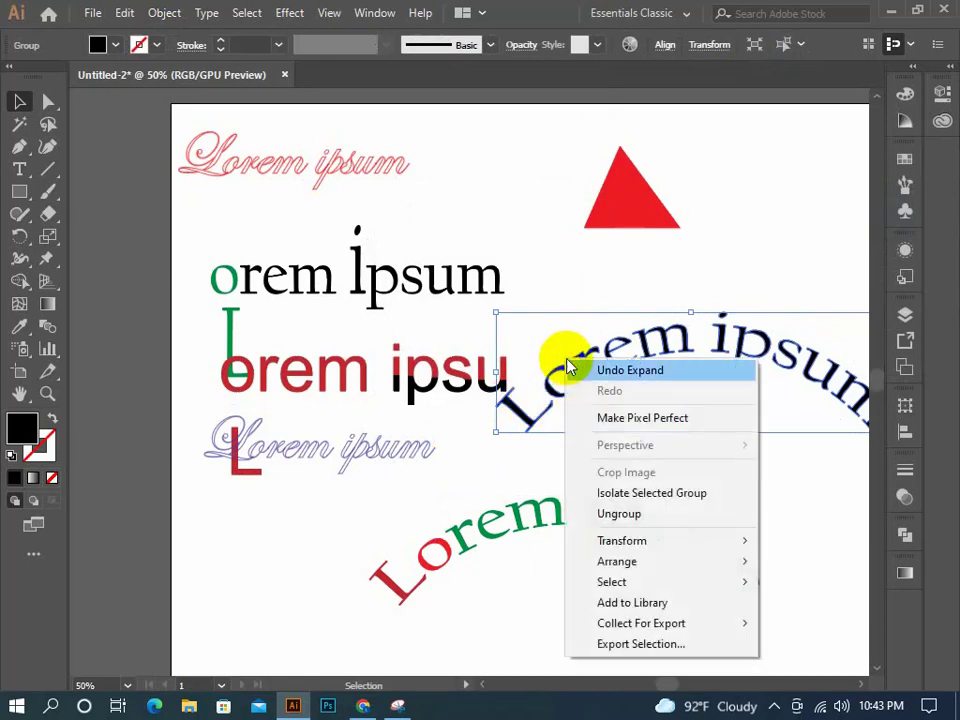
pyautogui.click(622, 513)
pyautogui.rightClick(606, 375)
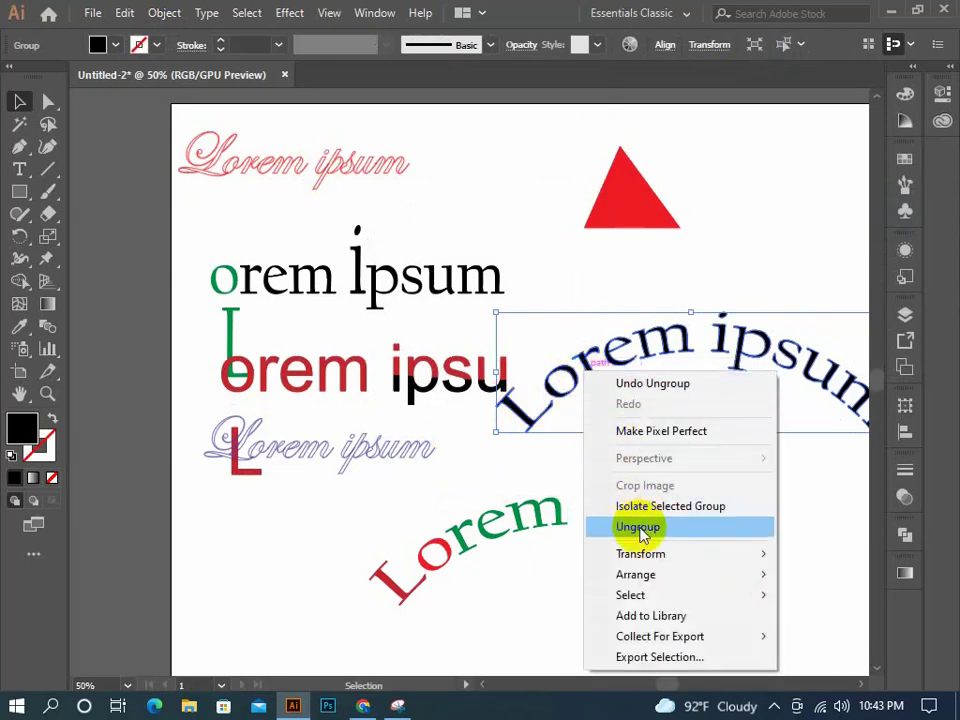
pyautogui.click(638, 525)
pyautogui.rightClick(626, 437)
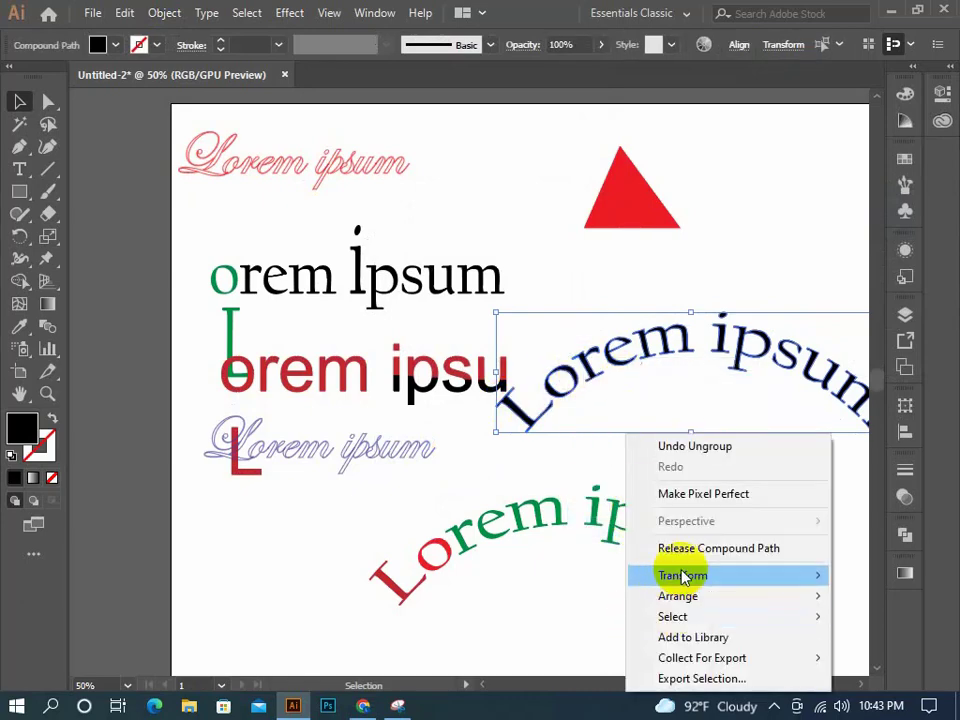
pyautogui.click(549, 454)
pyautogui.moveTo(528, 412)
pyautogui.mouseDown()
pyautogui.moveTo(531, 422)
pyautogui.moveTo(563, 423)
pyautogui.moveTo(578, 407)
pyautogui.moveTo(640, 388)
pyautogui.mouseUp()
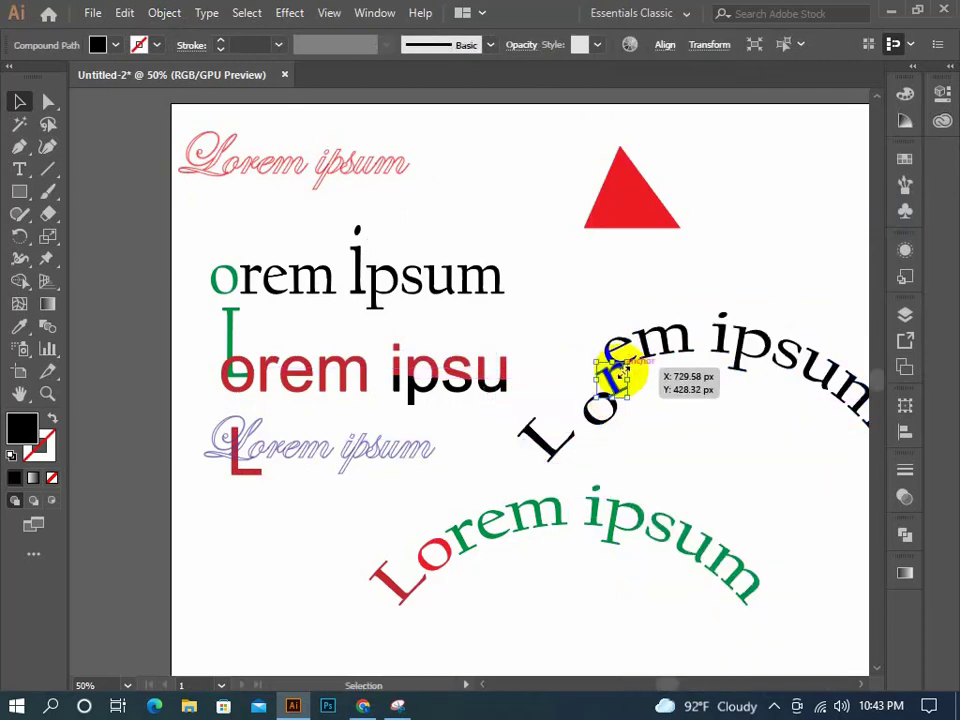
pyautogui.click(670, 513)
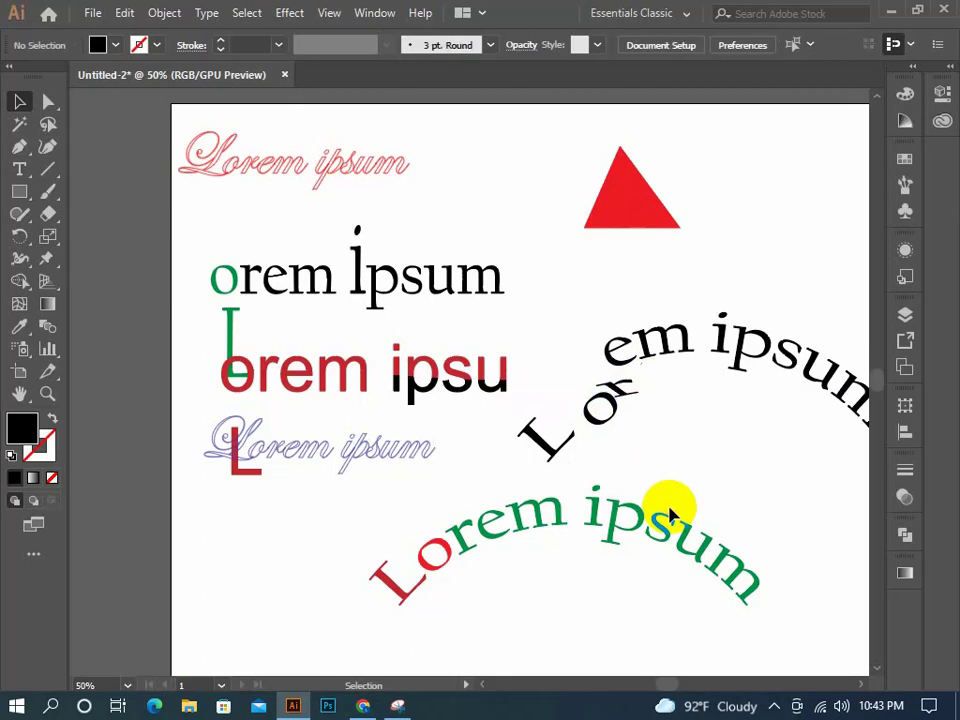
# Undo the letter moves and revert a stray delete and move of the green 'p'.
pyautogui.hotkey('ctrl', 'z')
pyautogui.hotkey('ctrl', 'z')
pyautogui.hotkey('ctrl', 'z')
pyautogui.hotkey('ctrl', 'z')
pyautogui.hotkey('ctrl', 'z')
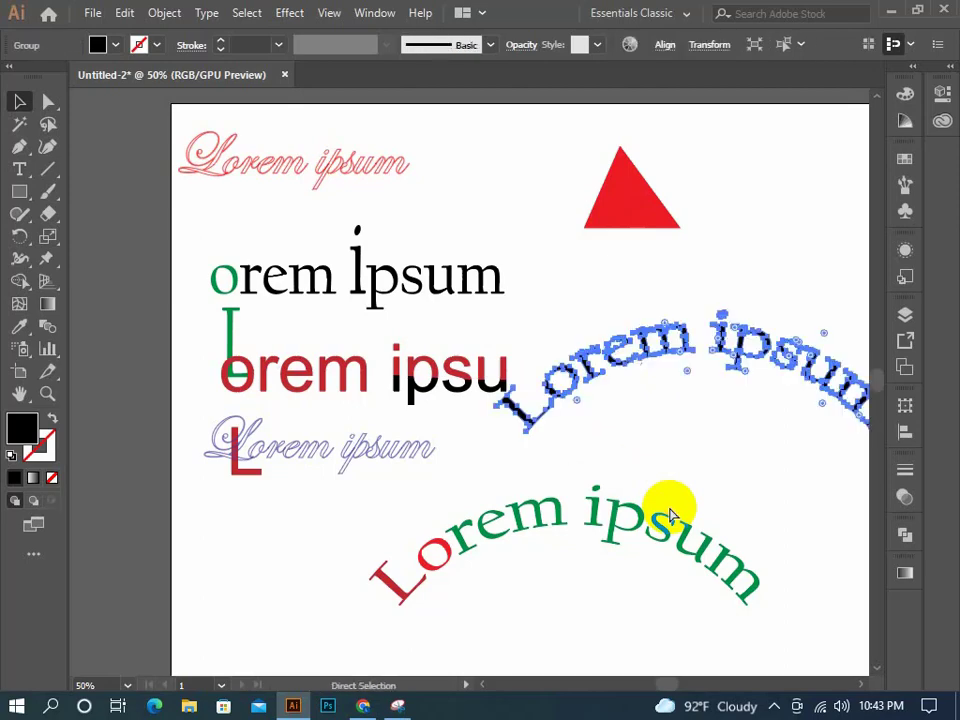
pyautogui.hotkey('ctrl', 'z')
pyautogui.press('Delete')
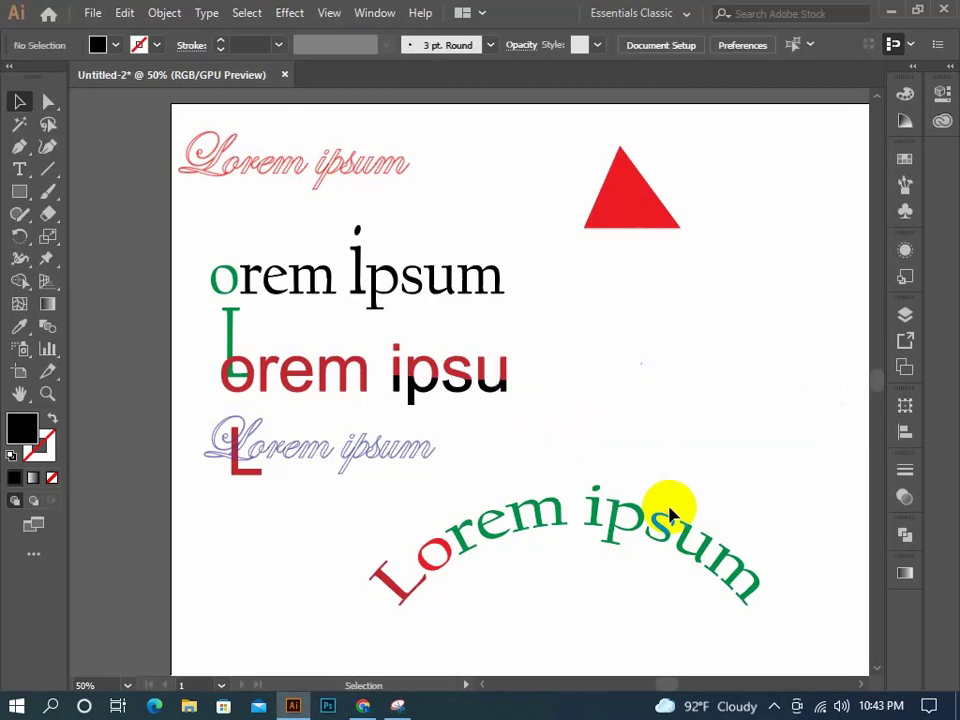
pyautogui.moveTo(605, 512); pyautogui.dragTo(475, 537)
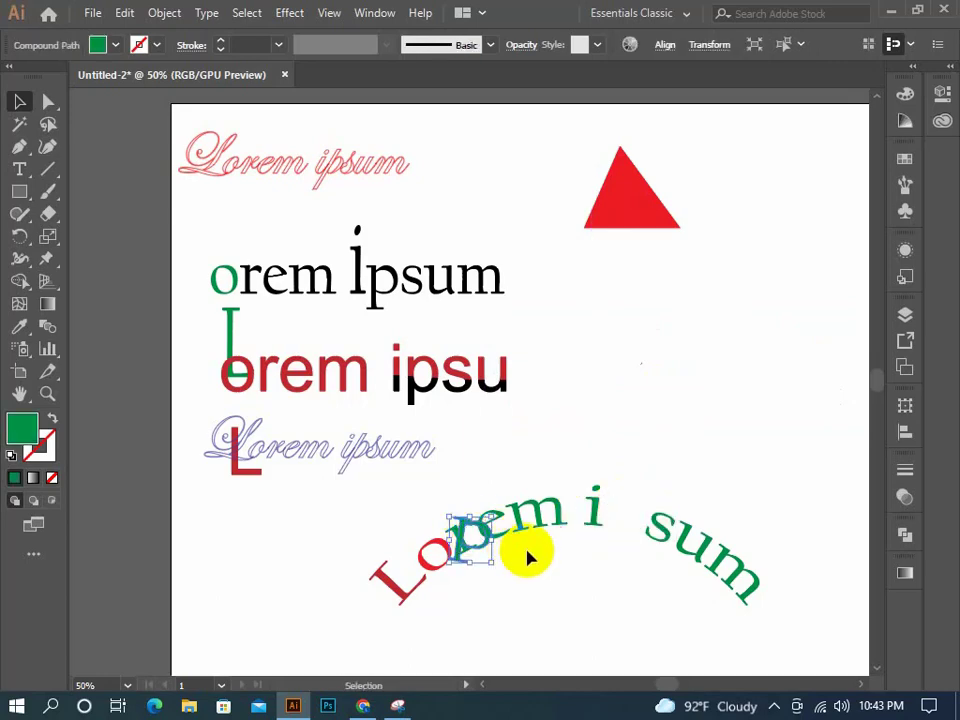
pyautogui.hotkey('ctrl', 'z')
pyautogui.hotkey('ctrl', 'z')
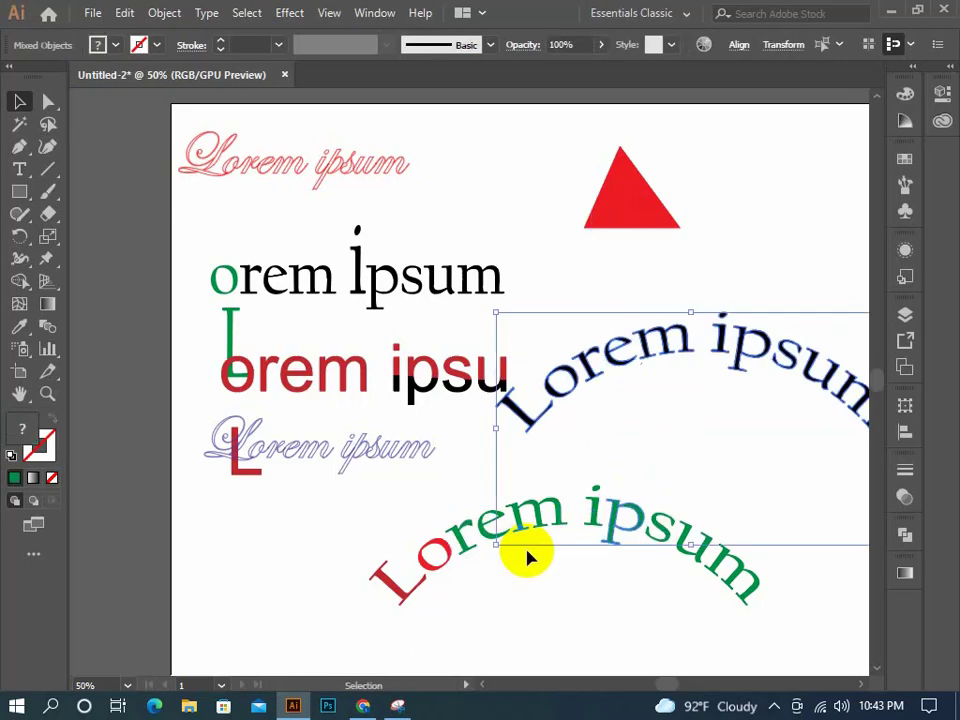
# Select all the artwork on the artboard.
pyautogui.click(814, 660)
pyautogui.moveTo(806, 624)
pyautogui.mouseDown()
pyautogui.moveTo(350, 388)
pyautogui.moveTo(249, 208)
pyautogui.mouseUp()
pyautogui.click(262, 172)
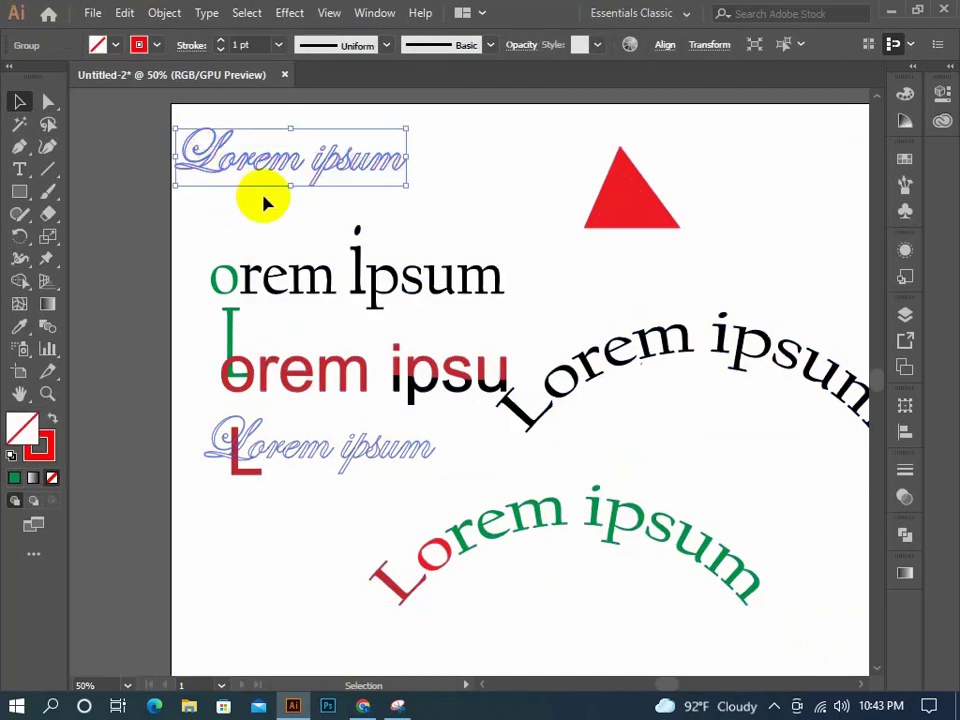
pyautogui.click(250, 196)
pyautogui.moveTo(172, 118); pyautogui.dragTo(820, 620)
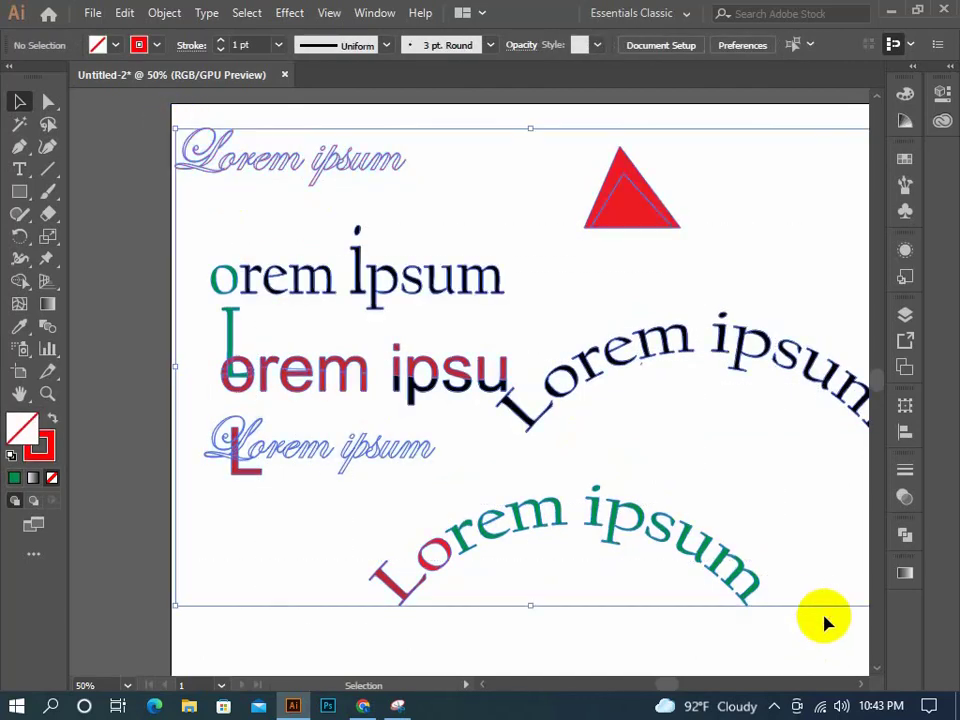
# Delete all selected artwork and zoom out to view the blank artboard.
pyautogui.press('Delete')
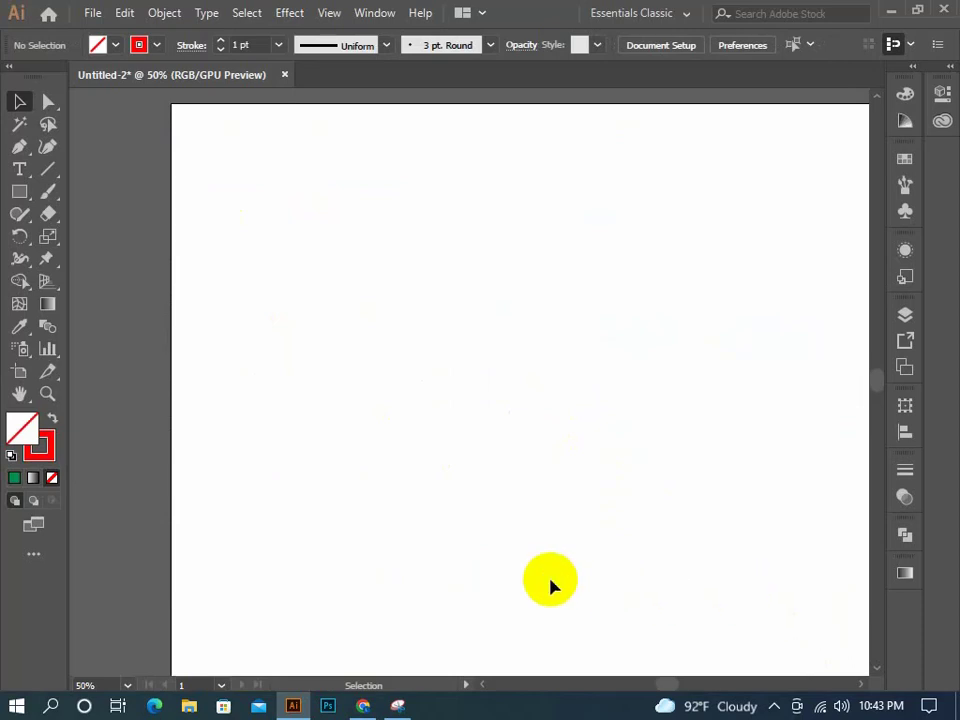
pyautogui.moveTo(722, 599); pyautogui.dragTo(641, 554)
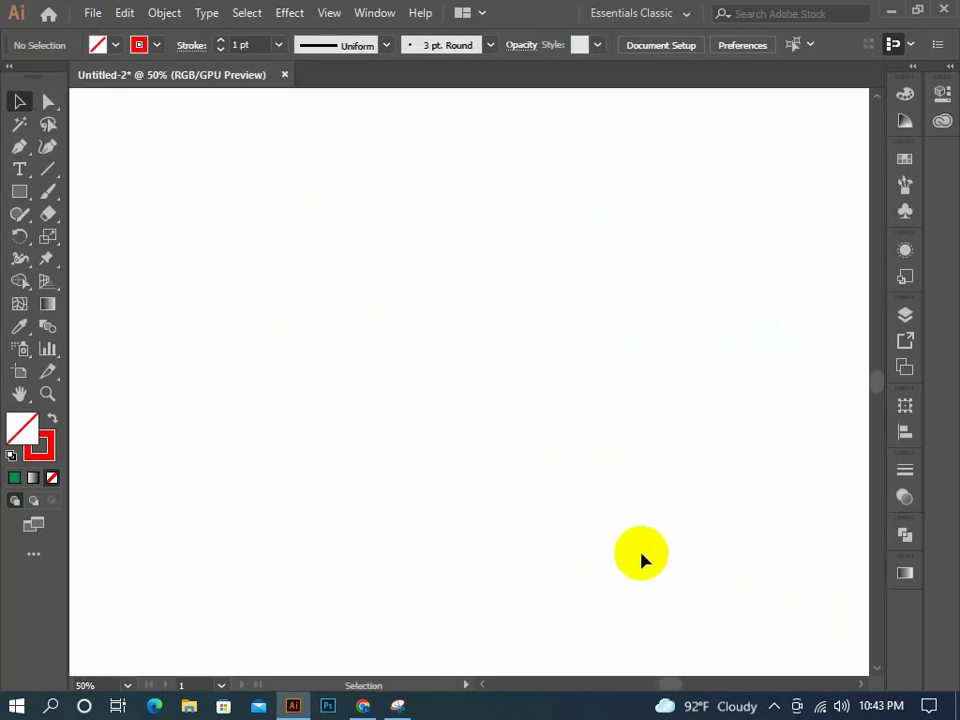
pyautogui.hotkey('ctrl', '-')
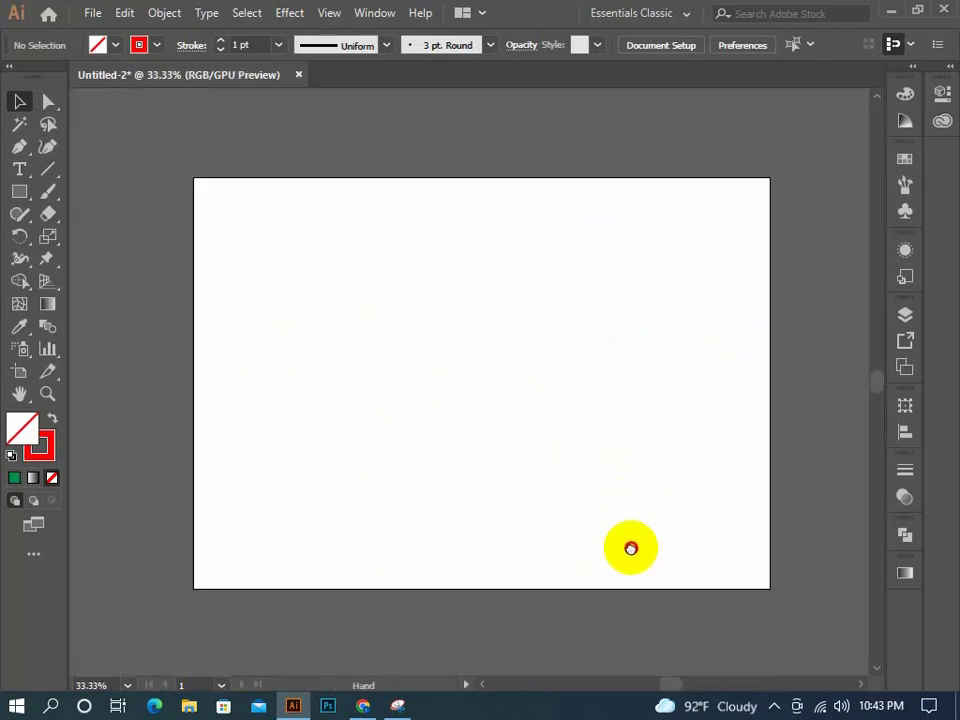
pyautogui.click(42, 172)
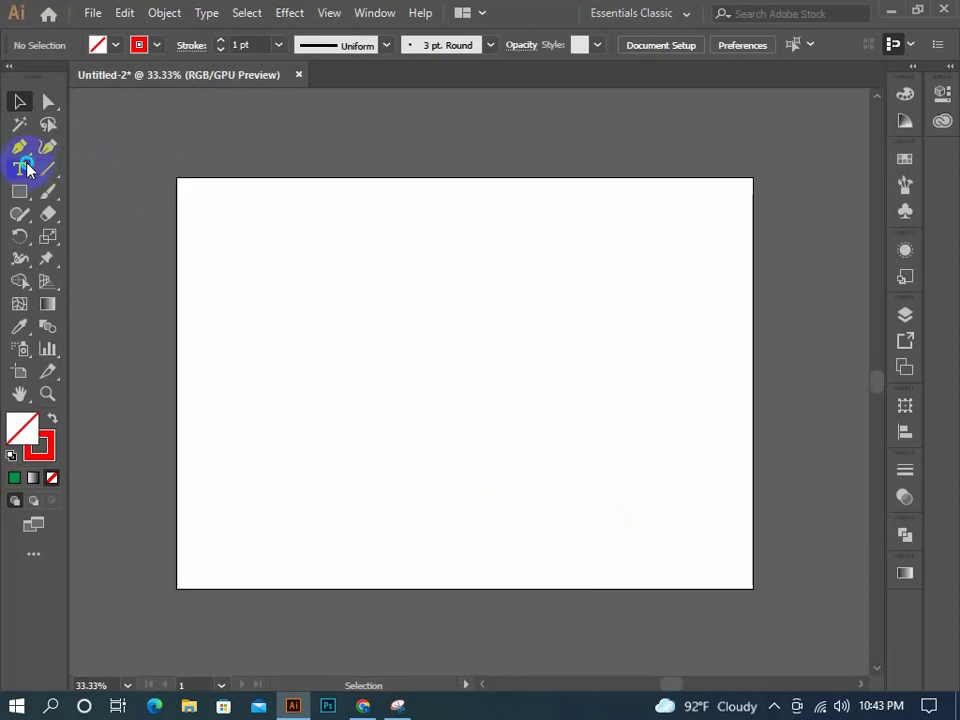
pyautogui.moveTo(27, 170); pyautogui.dragTo(118, 188)
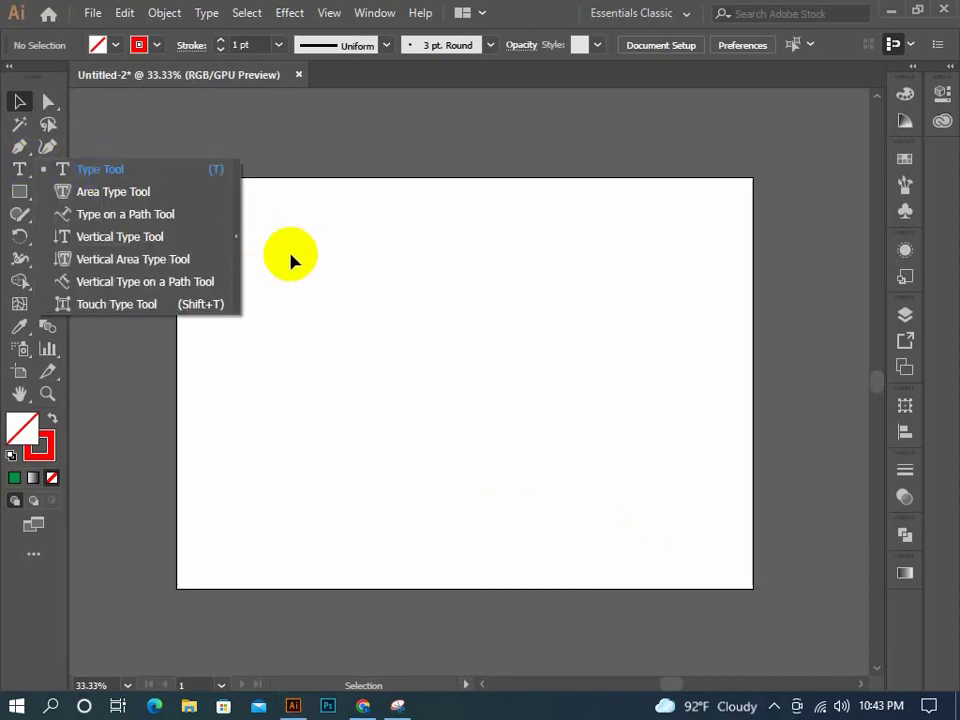
pyautogui.moveTo(19, 191); pyautogui.dragTo(150, 236)
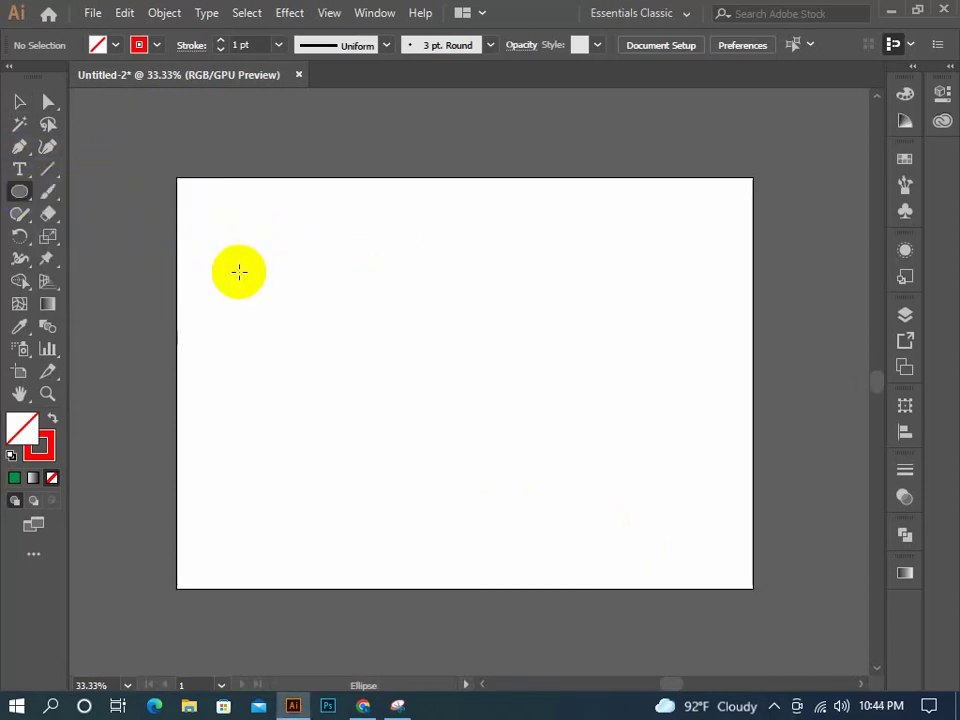
# Draw a circle near the artboard centre and start Type on a Path along it.
pyautogui.moveTo(361, 291); pyautogui.dragTo(545, 474)
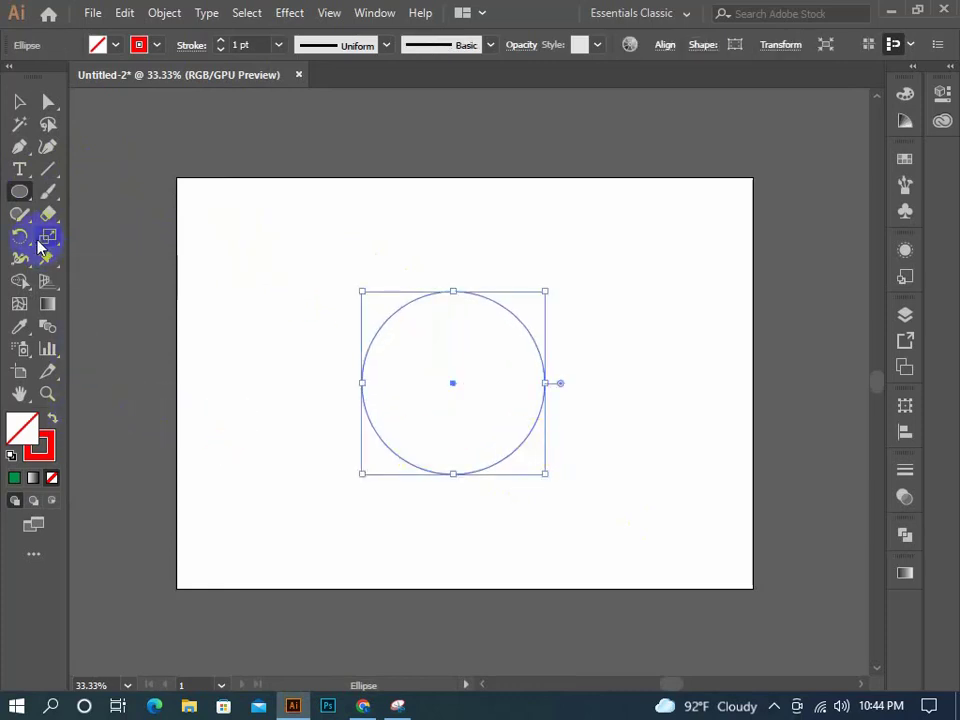
pyautogui.moveTo(19, 169); pyautogui.dragTo(143, 216)
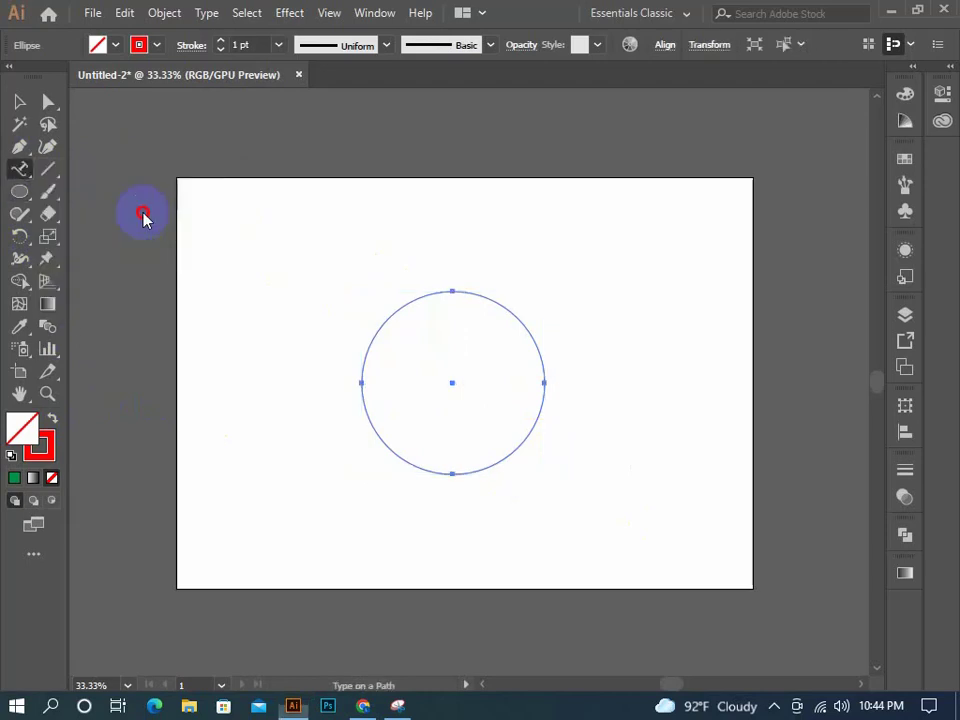
pyautogui.click(363, 378)
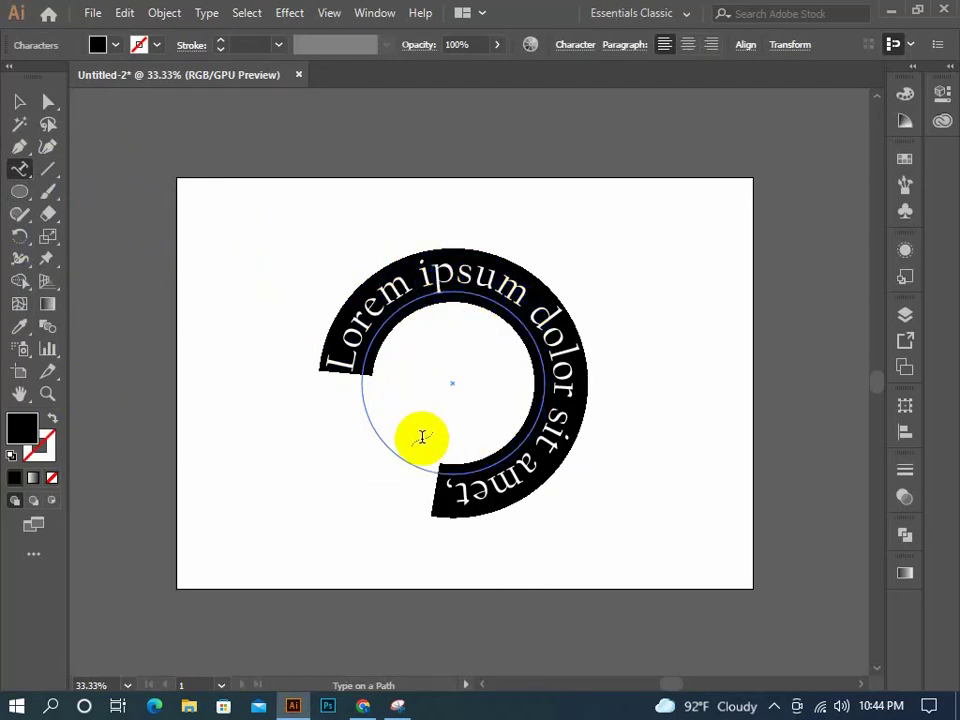
pyautogui.hotkey('ctrl', 'z')
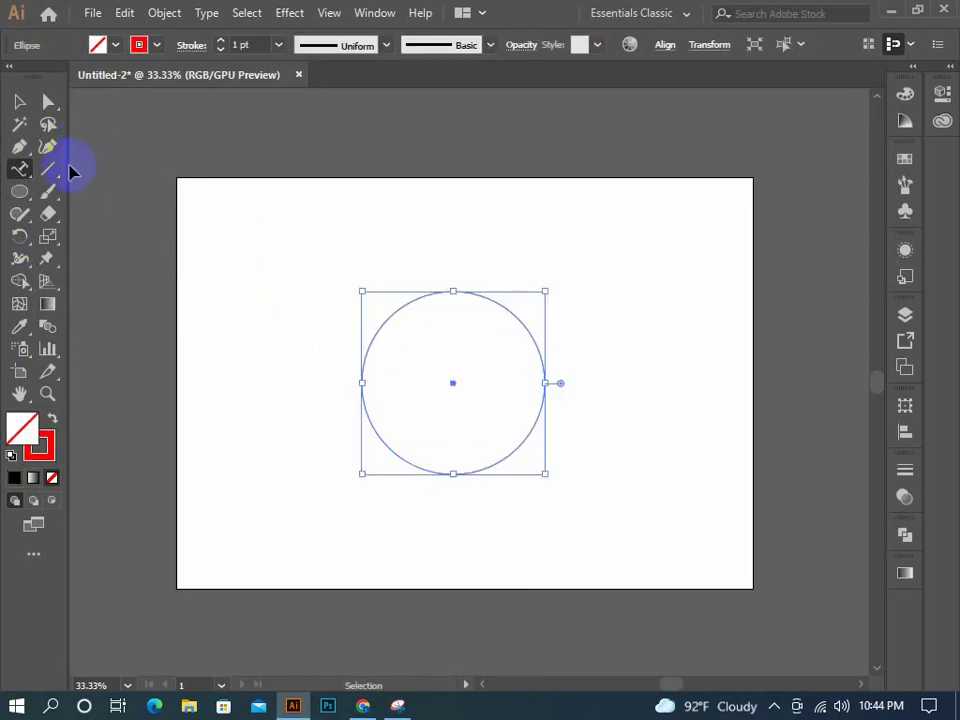
# Replace the circle's placeholder text with 'IT Solution and computer'.
pyautogui.click(372, 422)
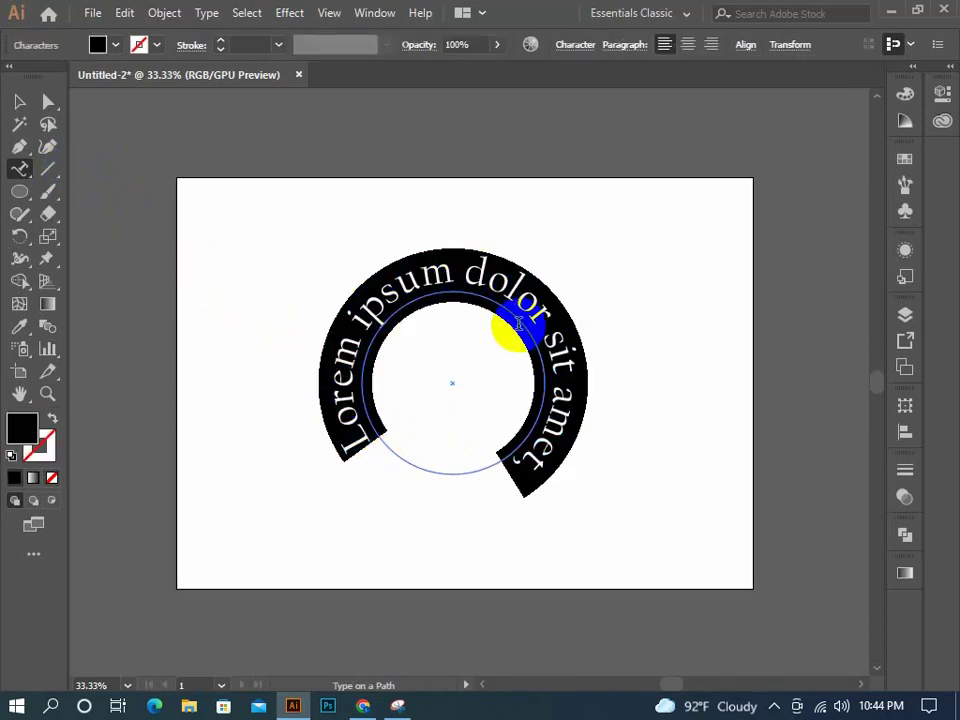
pyautogui.press('BackSpace')
pyautogui.write('IT Solution and co')
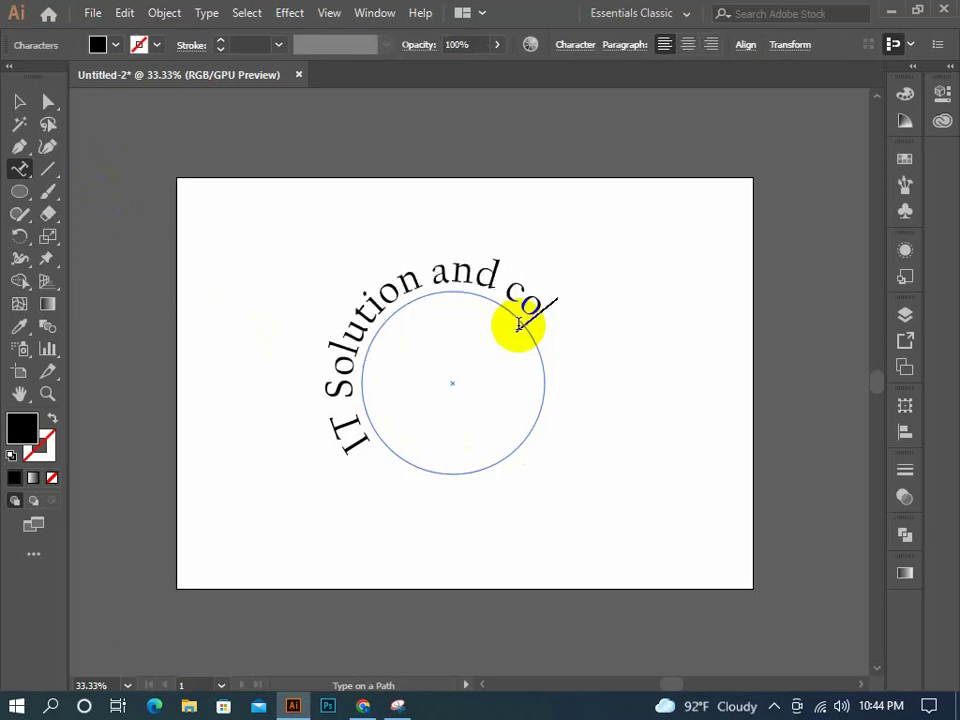
pyautogui.write('mputer')
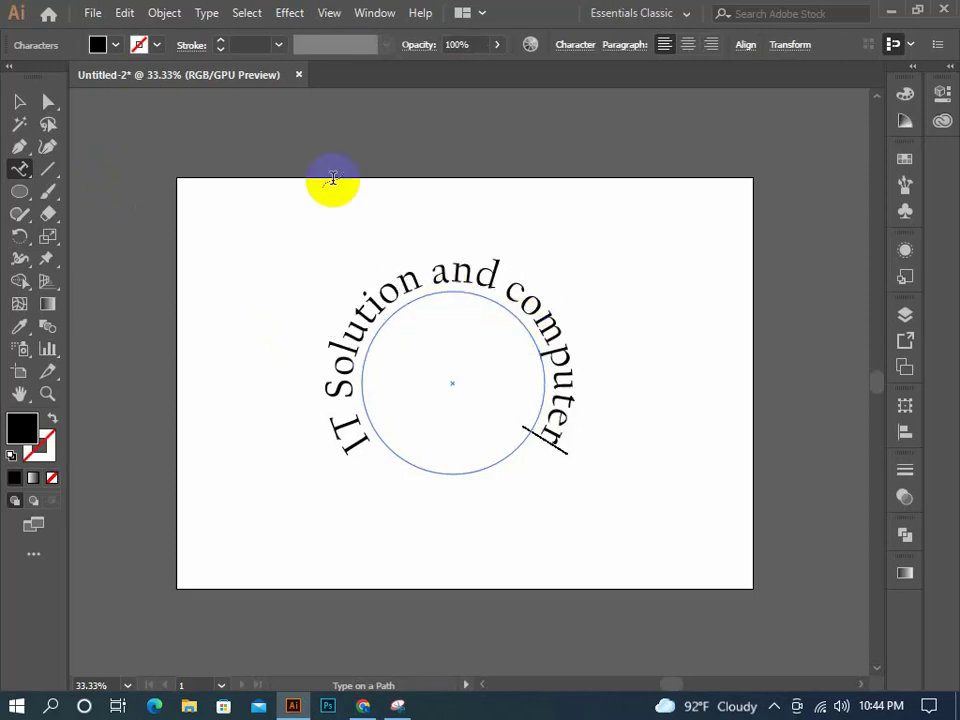
pyautogui.click(19, 101)
# Append ' training' so the circular text reads 'IT Solution and computer training'.
pyautogui.click(265, 185)
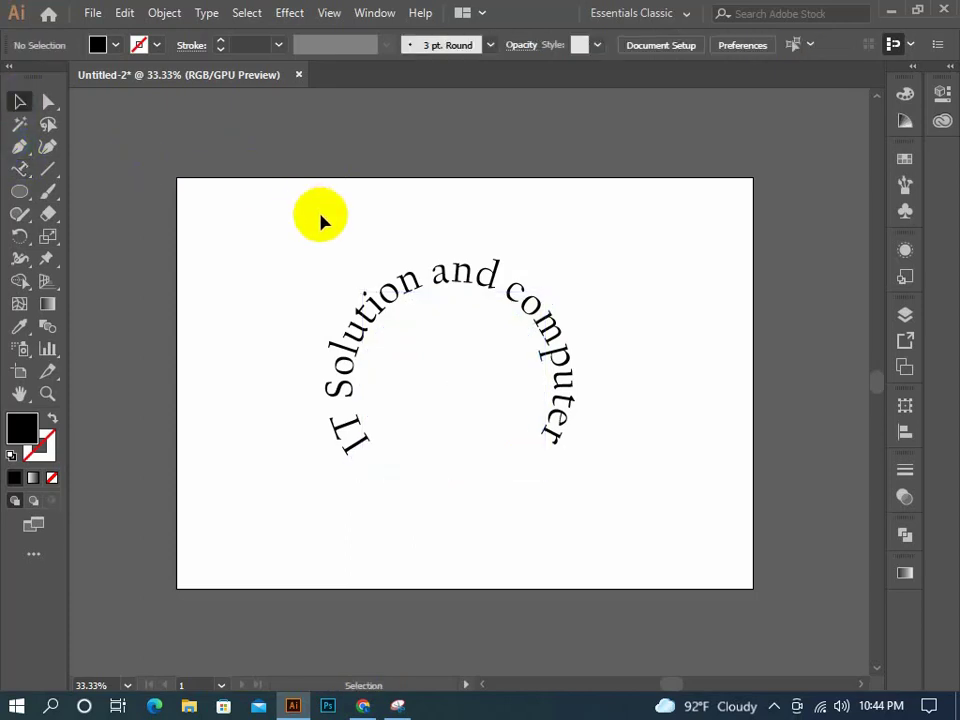
pyautogui.click(375, 285)
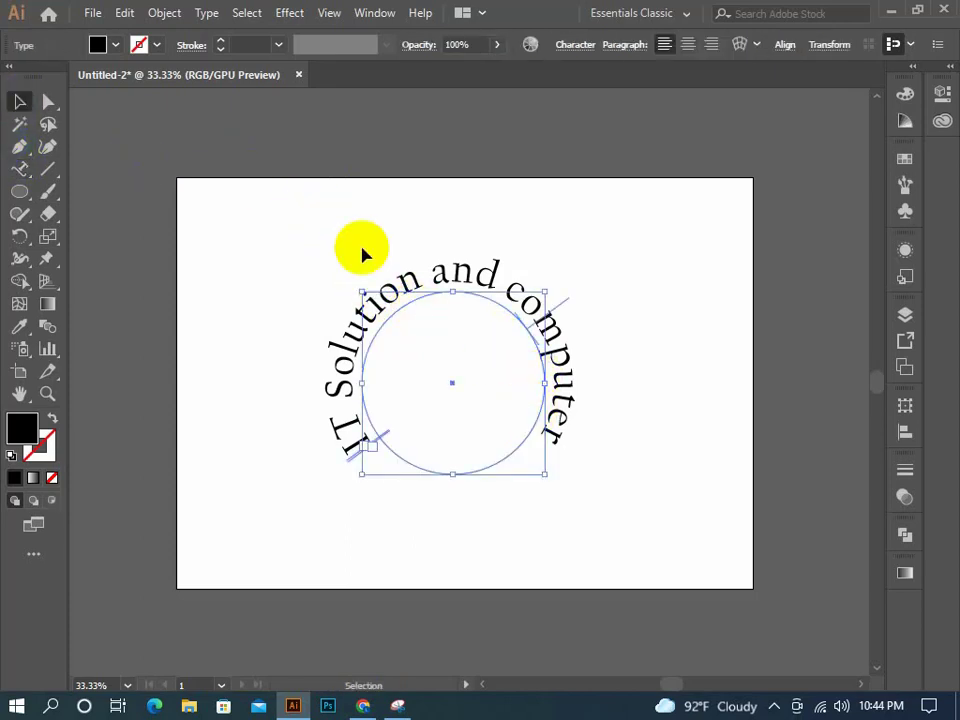
pyautogui.click(320, 227)
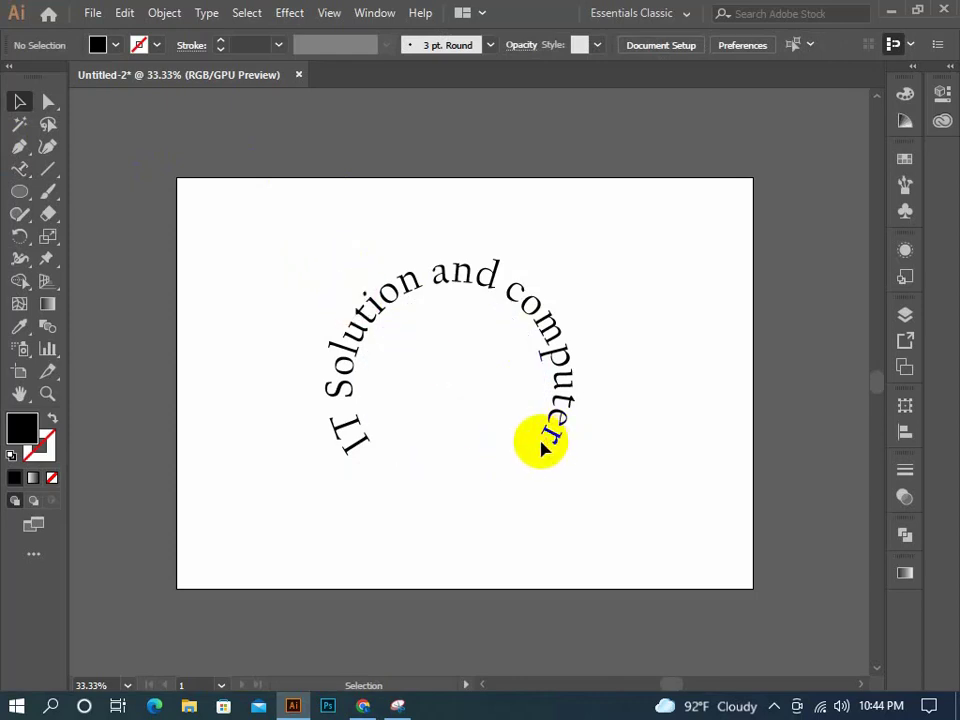
pyautogui.press('t')
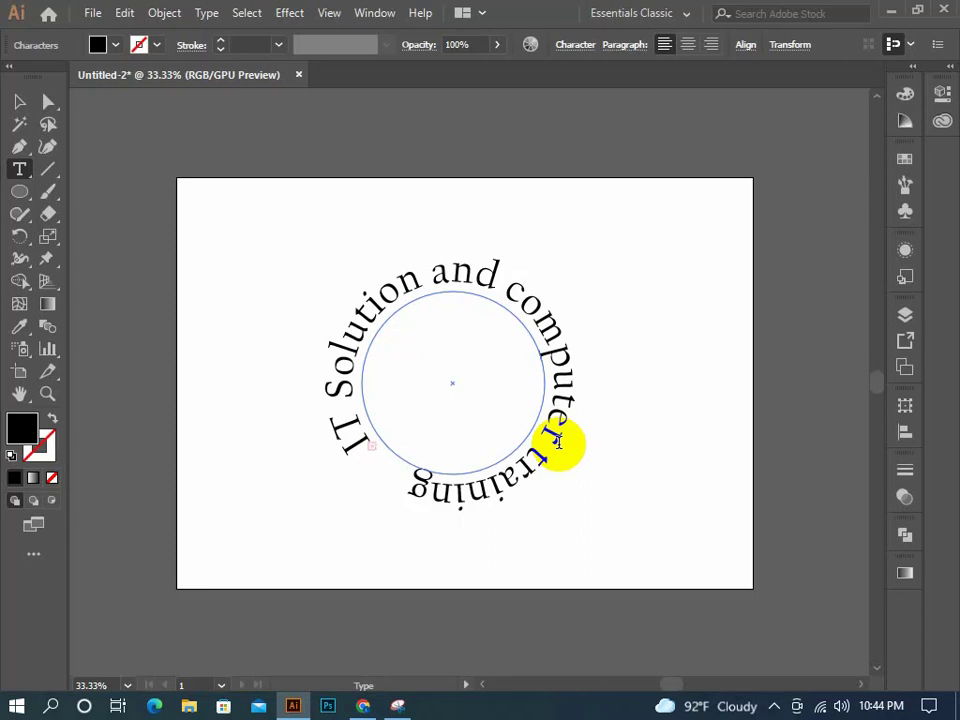
pyautogui.click(19, 101)
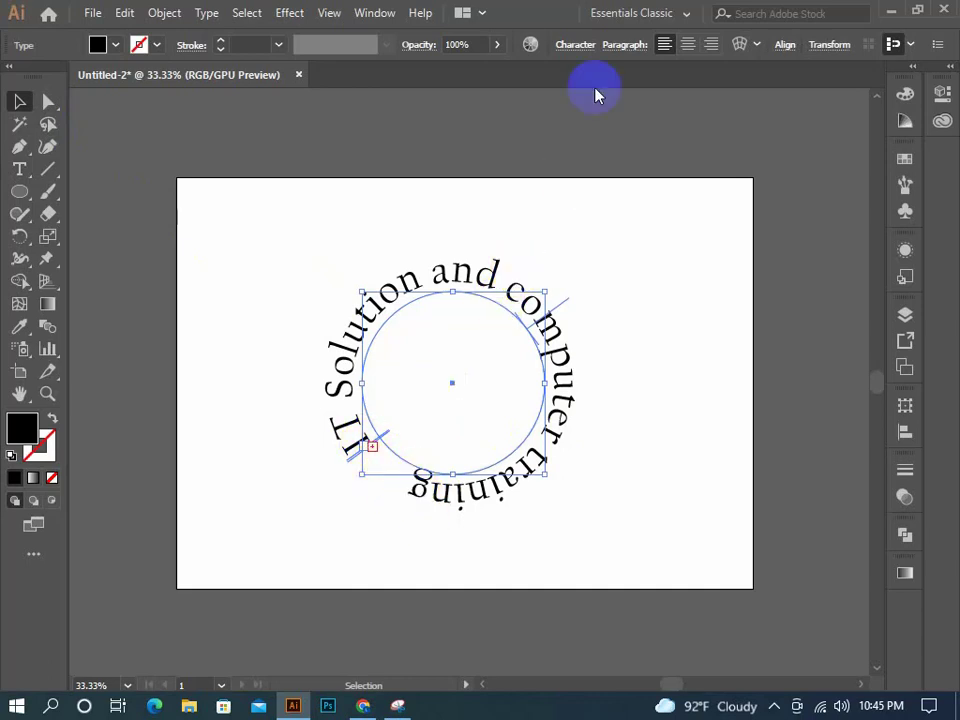
# Set the circular text's font size to 97 pt, then step it down to 89 pt.
pyautogui.click(583, 50)
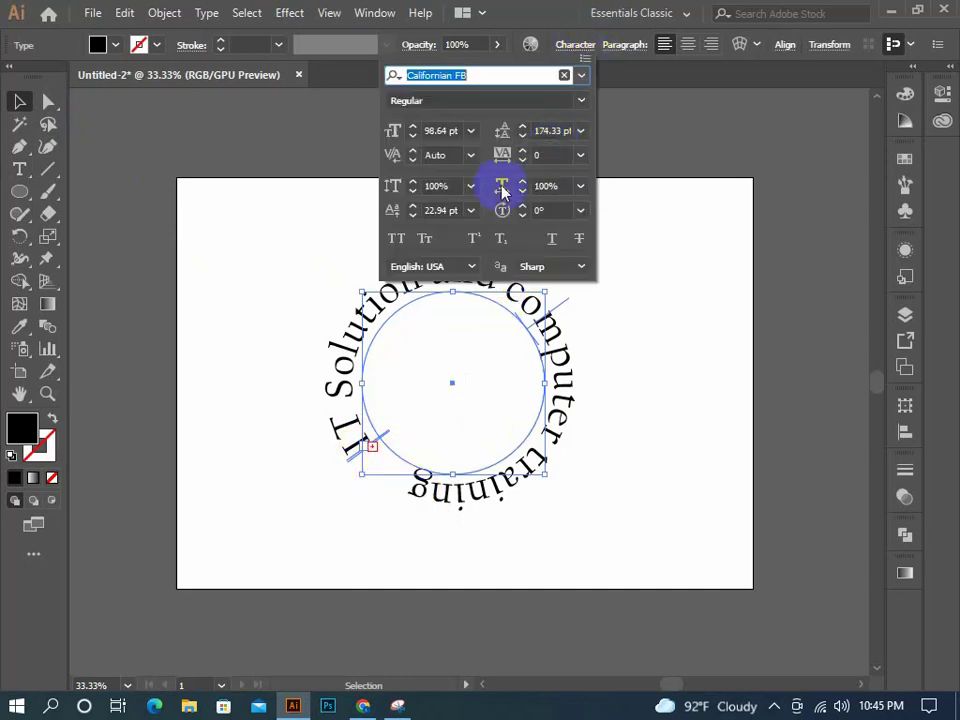
pyautogui.click(445, 129)
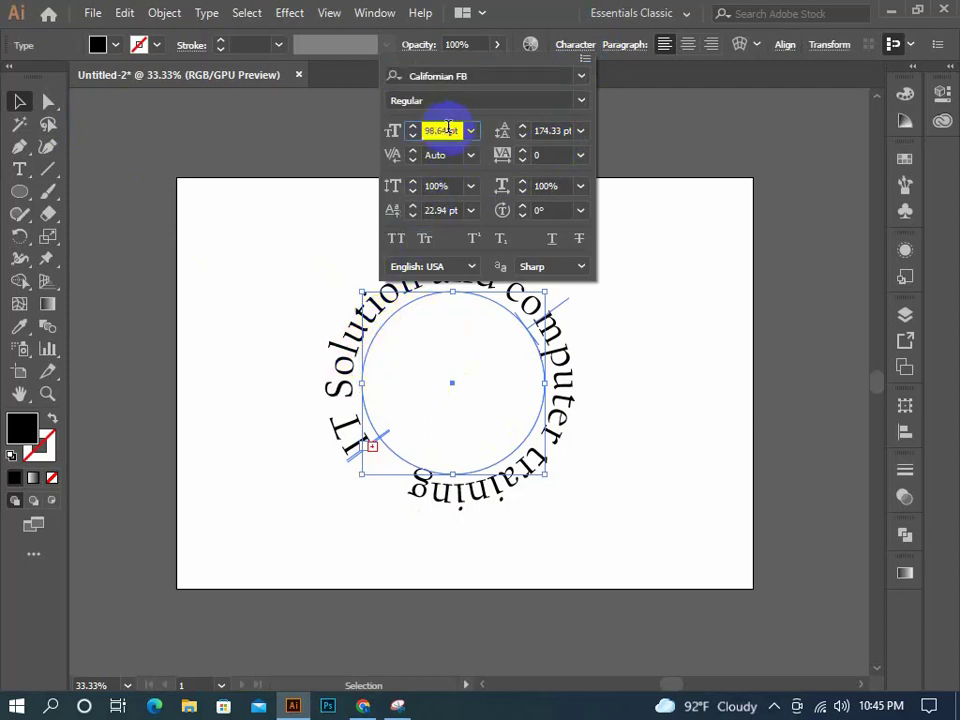
pyautogui.write('97')
pyautogui.press('Return')
pyautogui.press('Down')
pyautogui.press('Down')
pyautogui.press('Down')
pyautogui.press('Down')
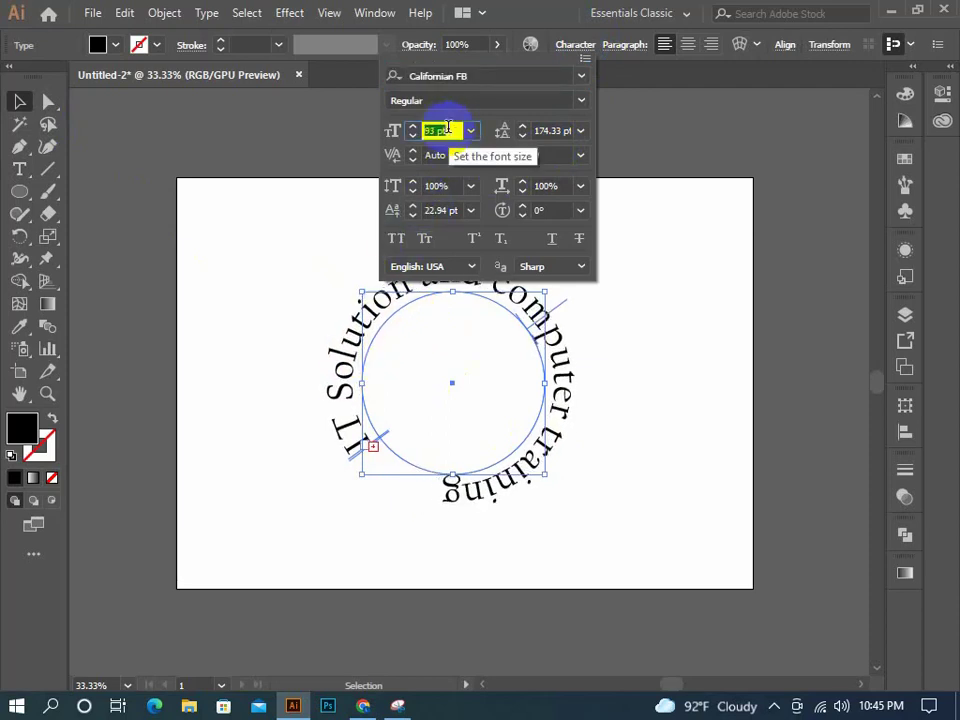
pyautogui.press('Down')
pyautogui.press('Down')
pyautogui.press('Down')
pyautogui.press('Down')
pyautogui.press('Down')
pyautogui.press('Down')
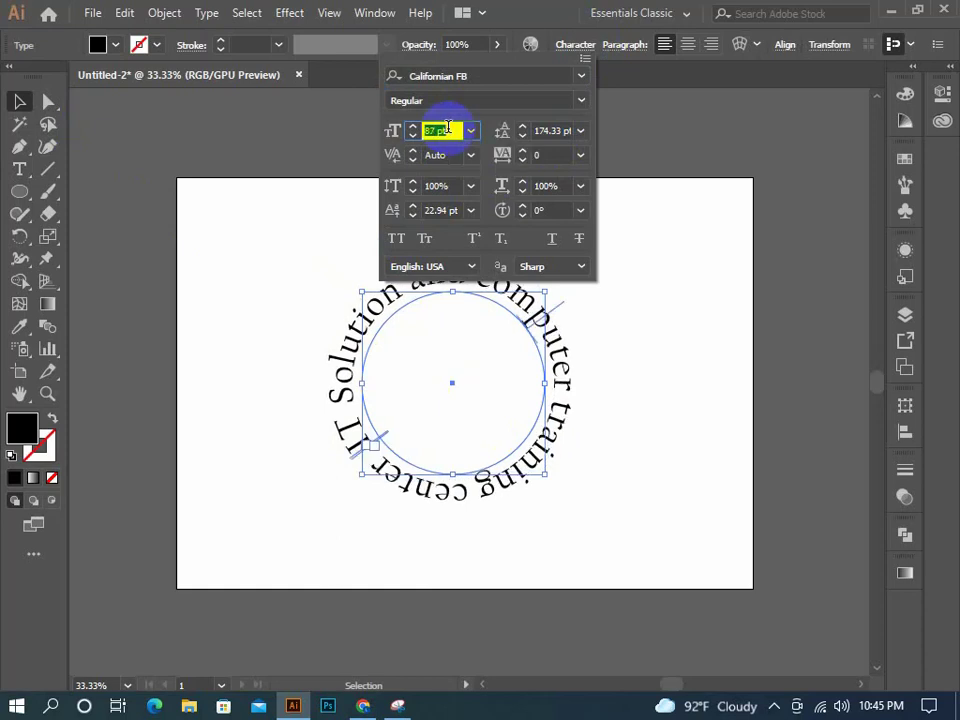
pyautogui.click(272, 216)
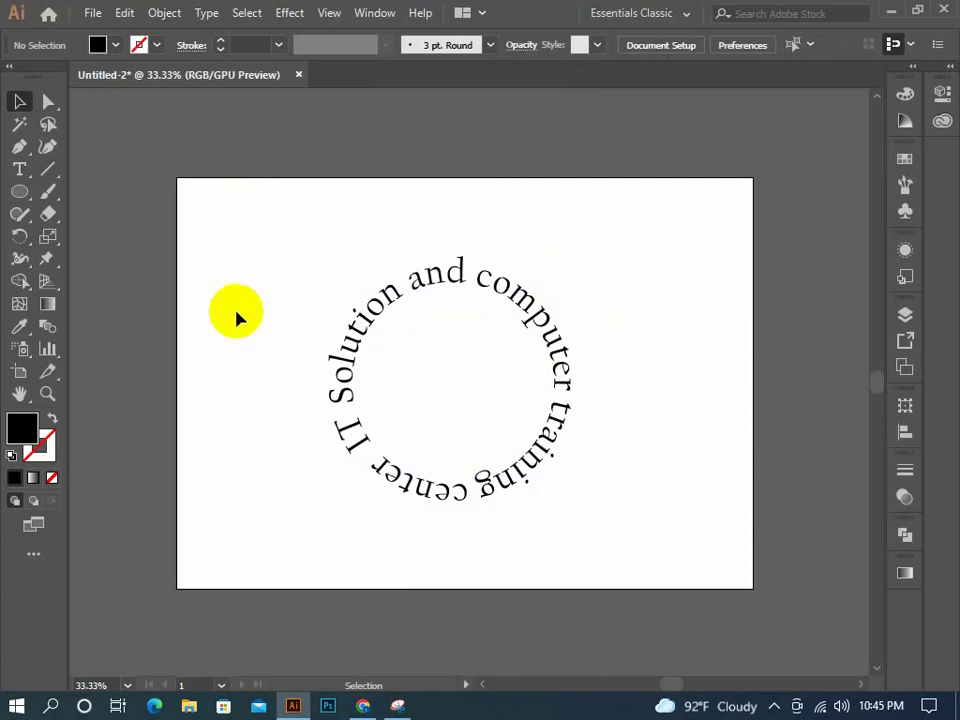
# Undo the accidental flip of the circular text and move it up and left.
pyautogui.click(395, 452)
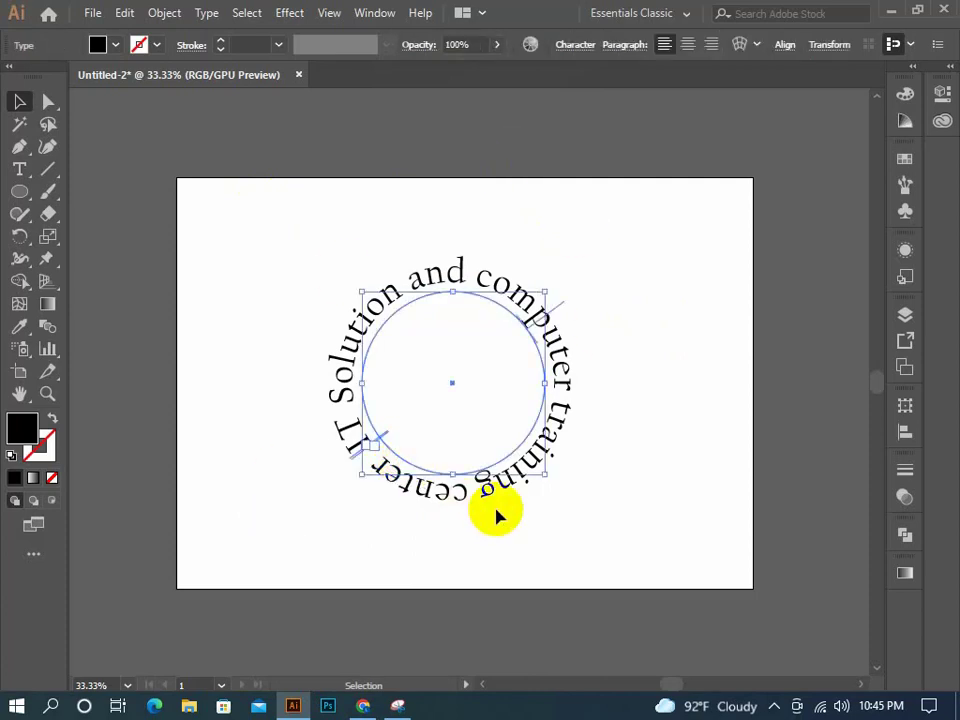
pyautogui.moveTo(536, 489)
pyautogui.mouseDown()
pyautogui.moveTo(513, 452)
pyautogui.moveTo(446, 392)
pyautogui.mouseUp()
pyautogui.hotkey('ctrl', 'z')
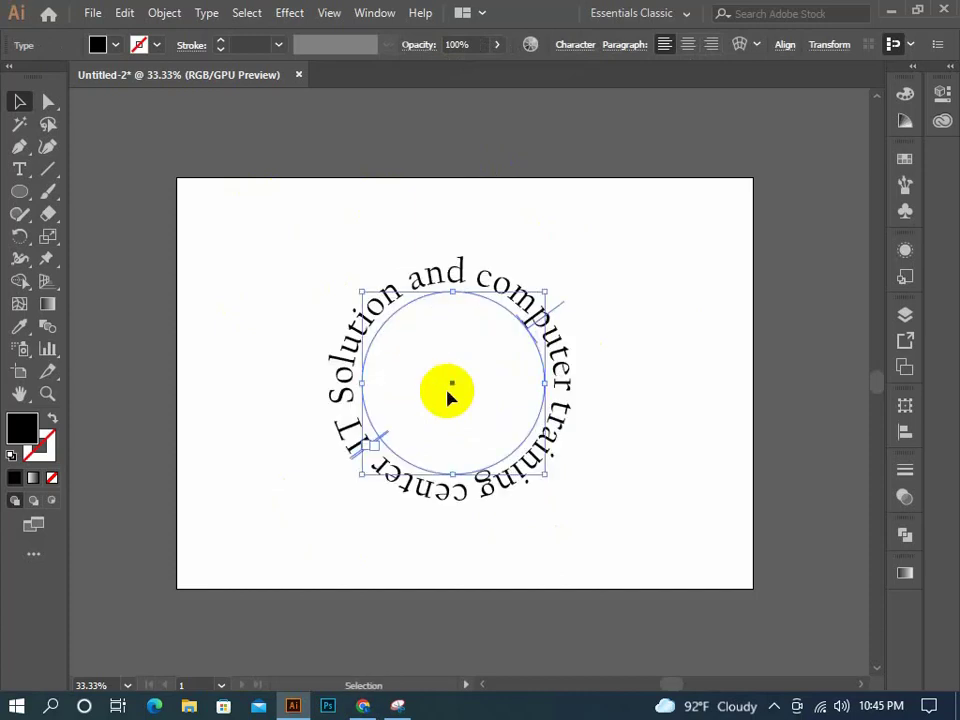
pyautogui.click(446, 392)
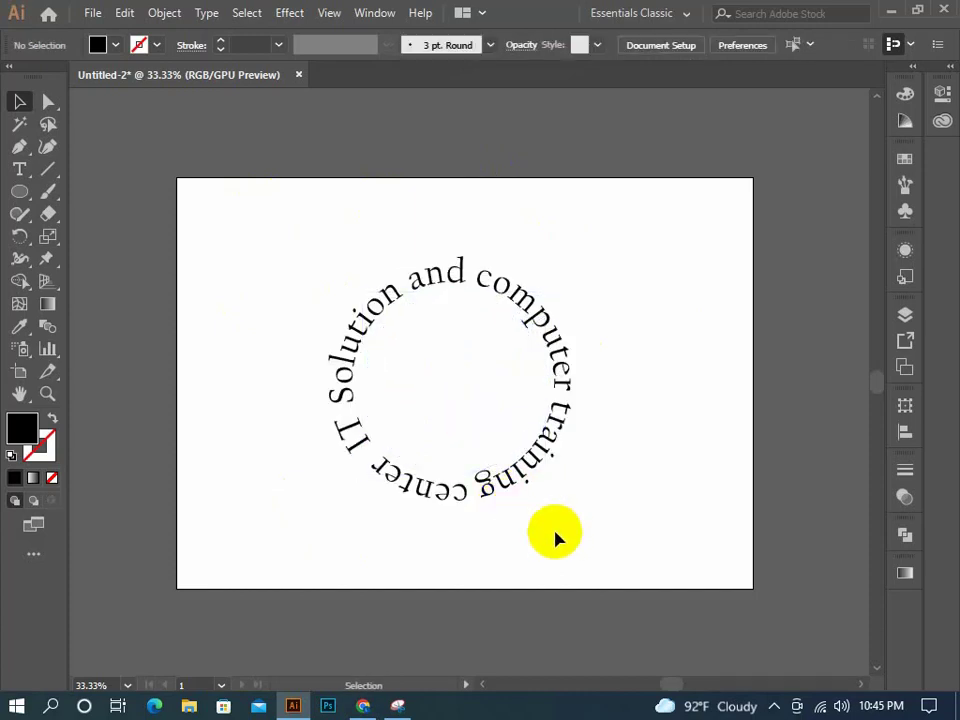
pyautogui.moveTo(591, 556); pyautogui.dragTo(404, 440)
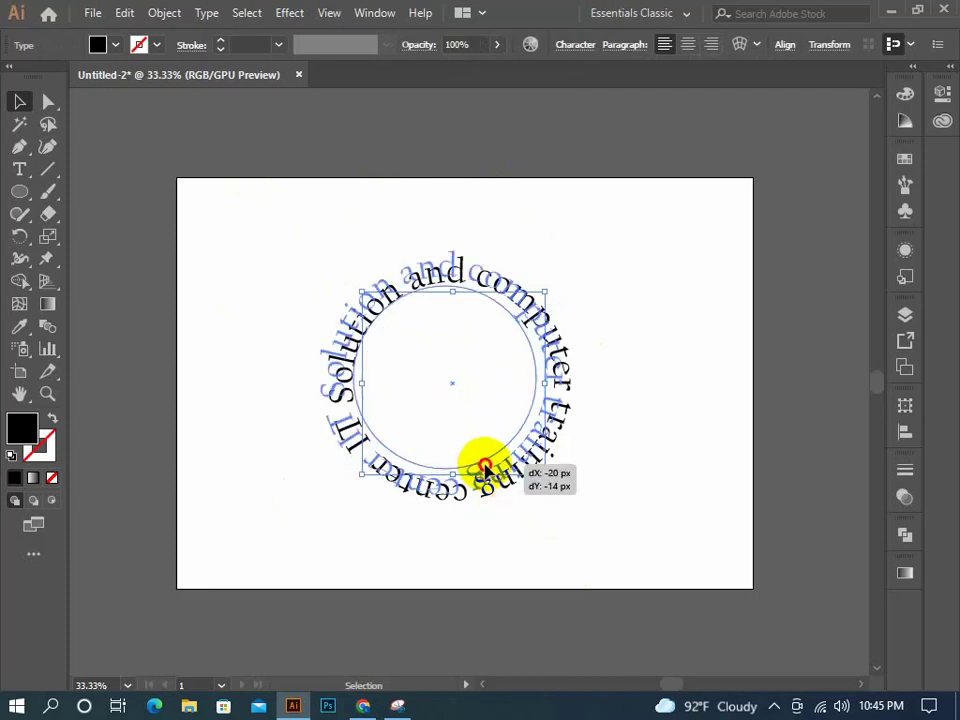
pyautogui.moveTo(485, 468); pyautogui.dragTo(363, 428)
pyautogui.click(503, 537)
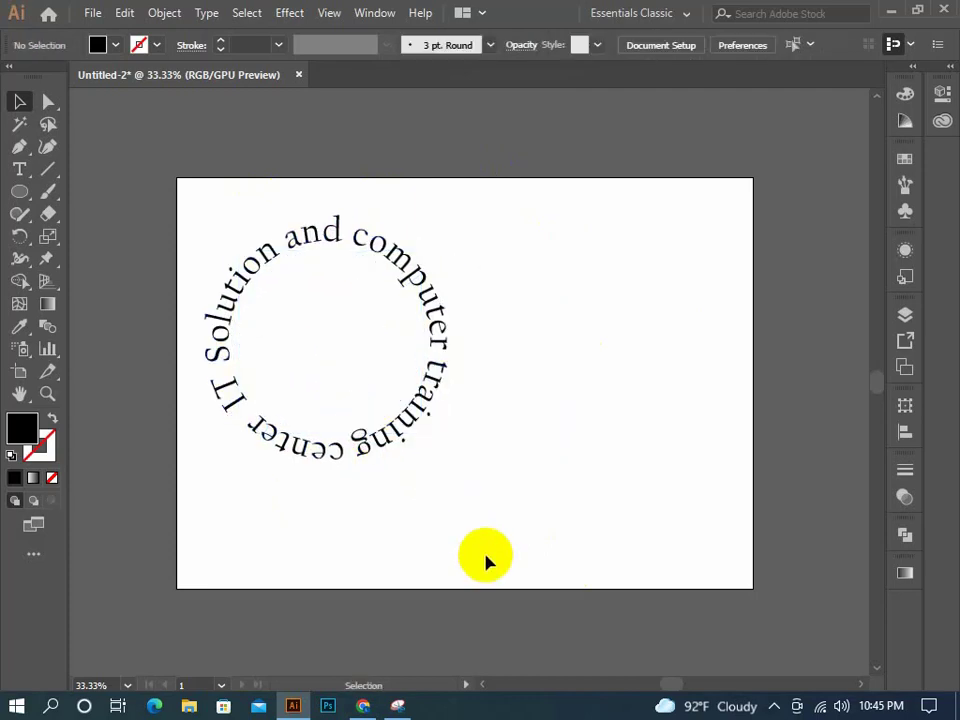
# Rotate the circular text about 34° and shift it further toward the top-left.
pyautogui.click(428, 341)
pyautogui.moveTo(428, 341)
pyautogui.mouseDown()
pyautogui.moveTo(410, 300)
pyautogui.moveTo(428, 352)
pyautogui.moveTo(402, 330)
pyautogui.moveTo(386, 268)
pyautogui.mouseUp()
pyautogui.click(536, 358)
pyautogui.click(537, 358)
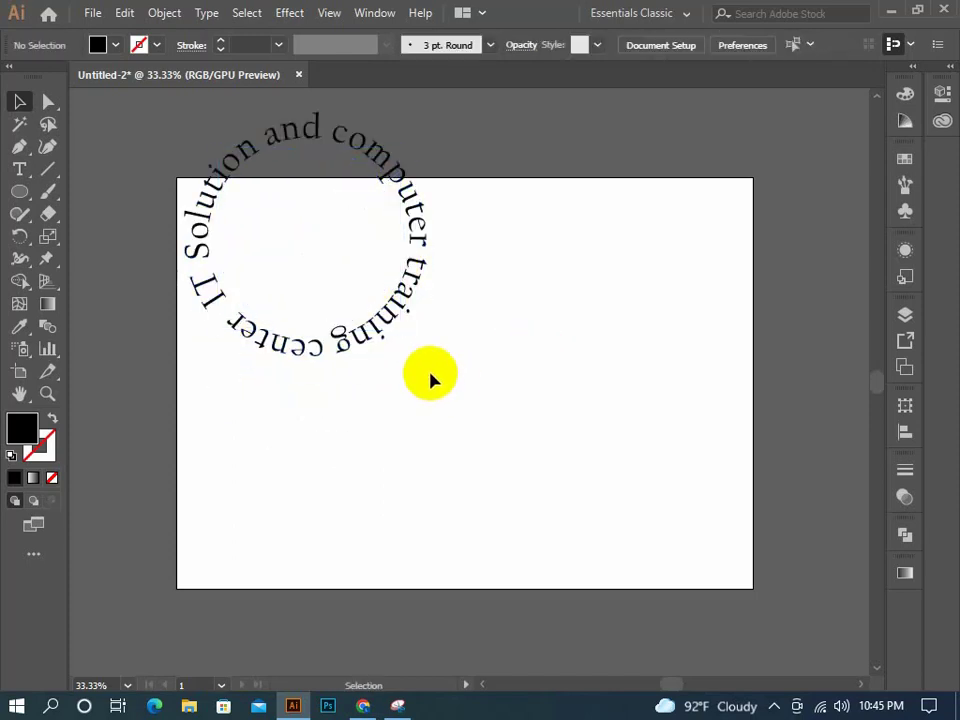
# Move the circular text further up-left so it extends past the artboard edge.
pyautogui.click(17, 170)
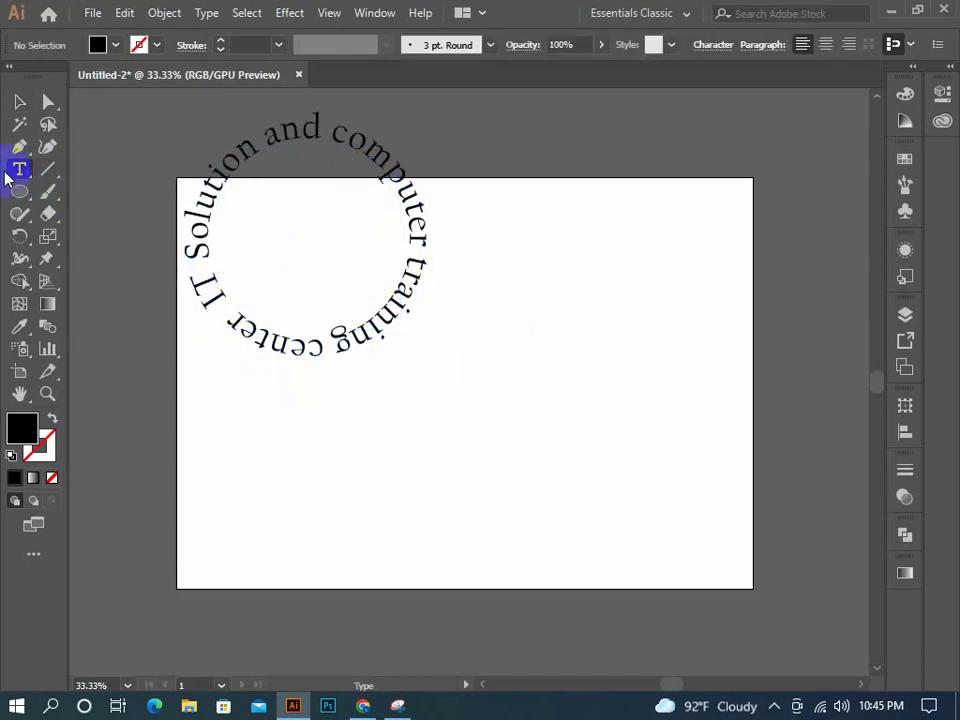
pyautogui.click(17, 170)
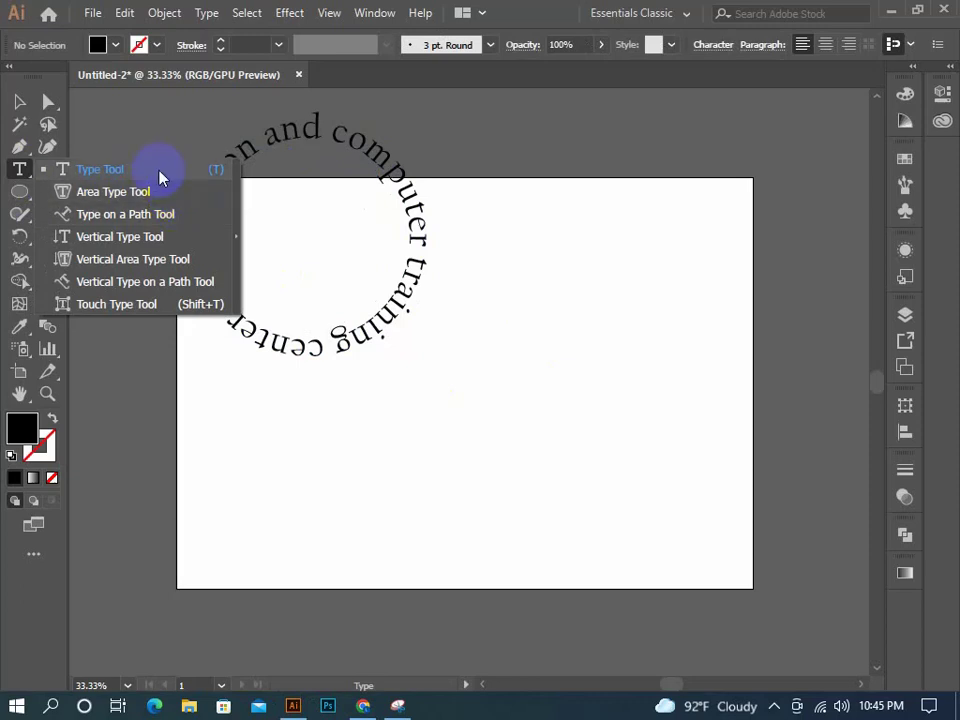
pyautogui.click(161, 171)
pyautogui.click(19, 101)
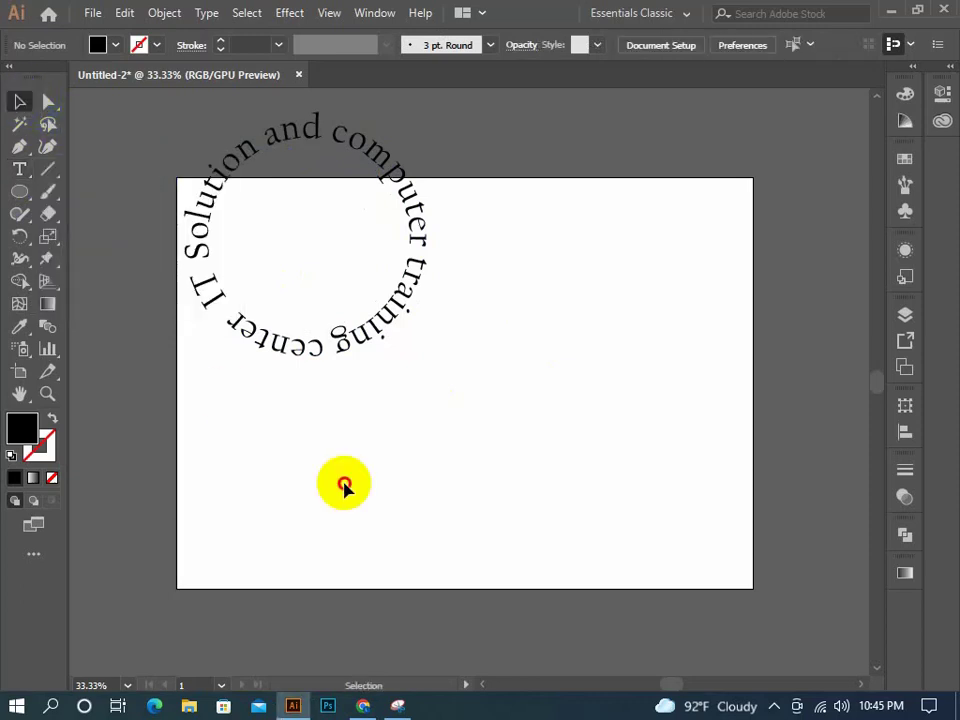
pyautogui.click(310, 307)
pyautogui.moveTo(343, 339); pyautogui.dragTo(296, 283)
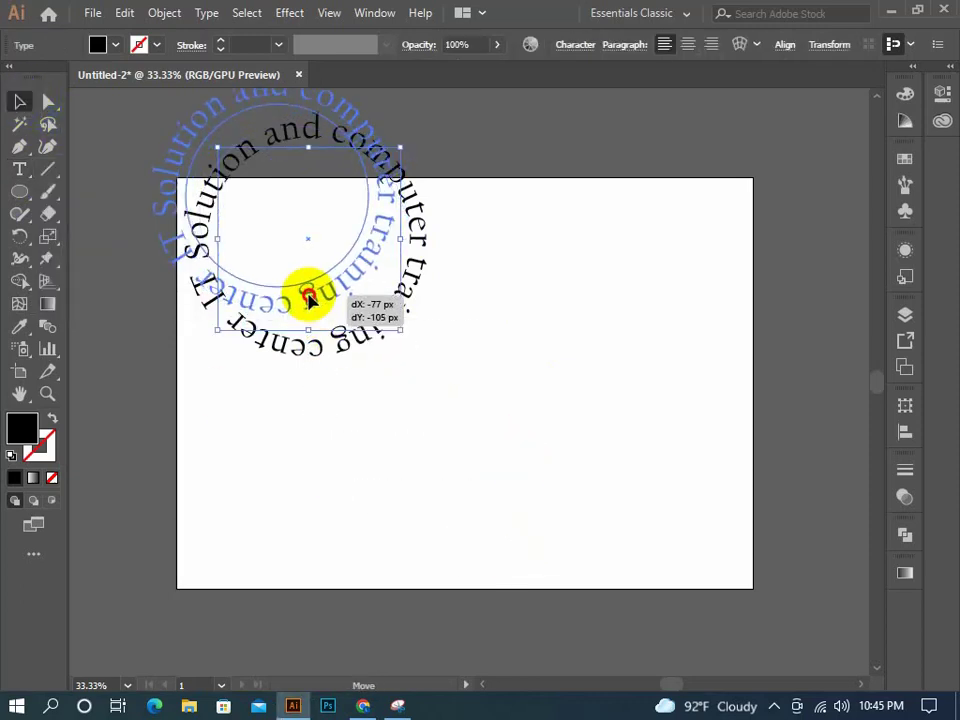
pyautogui.click(275, 410)
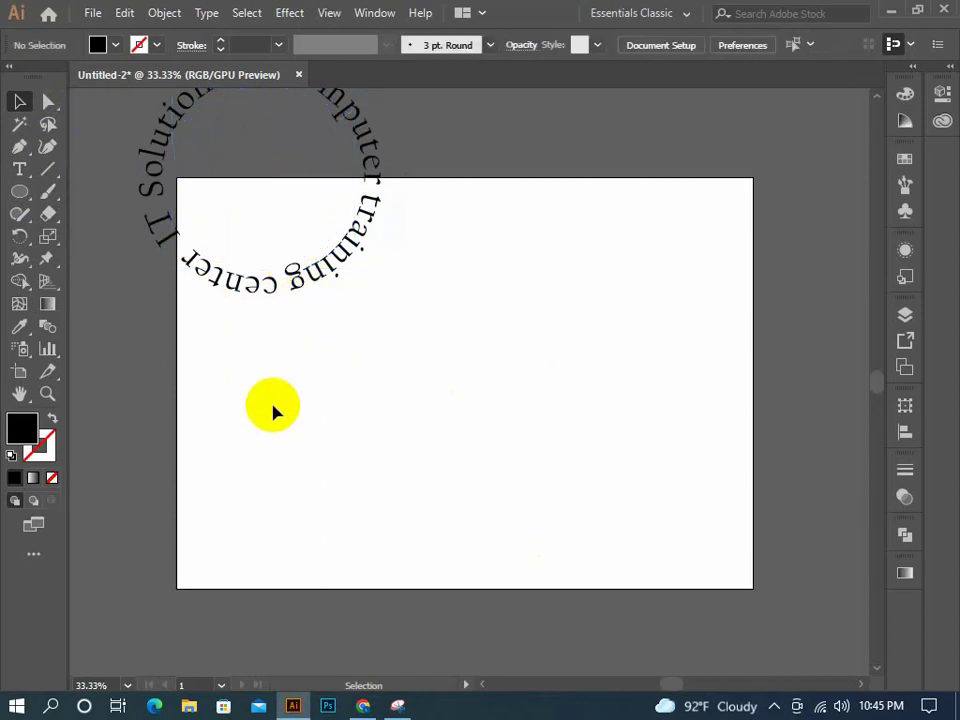
# Type 'Signature' near the artboard centre, enlarge it about twice, and shift it down-left.
pyautogui.click(22, 170)
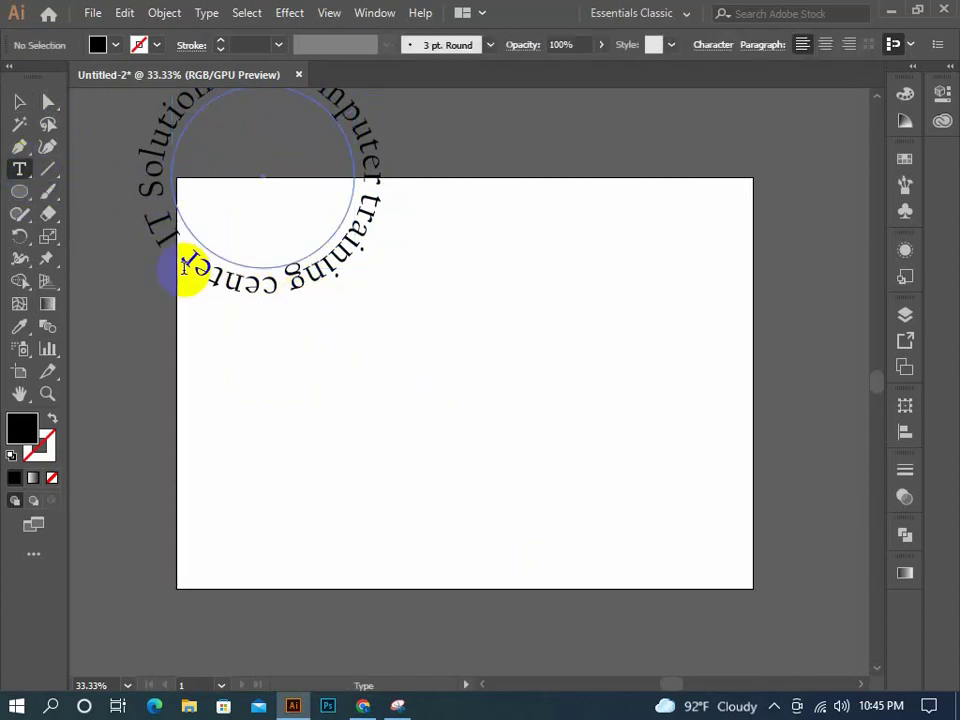
pyautogui.click(416, 403)
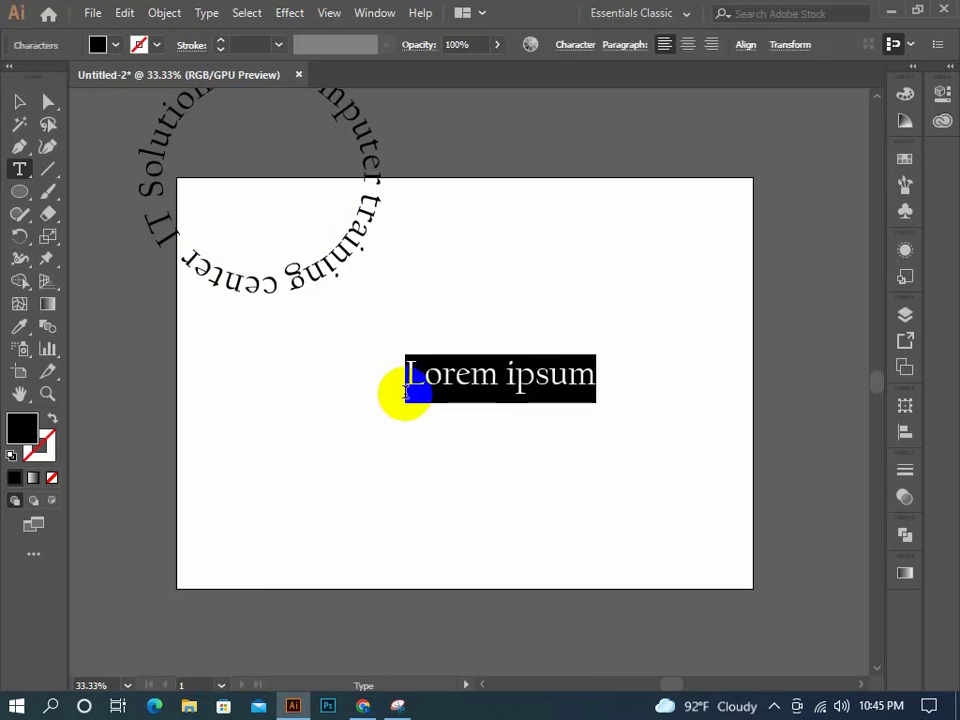
pyautogui.write('Signature')
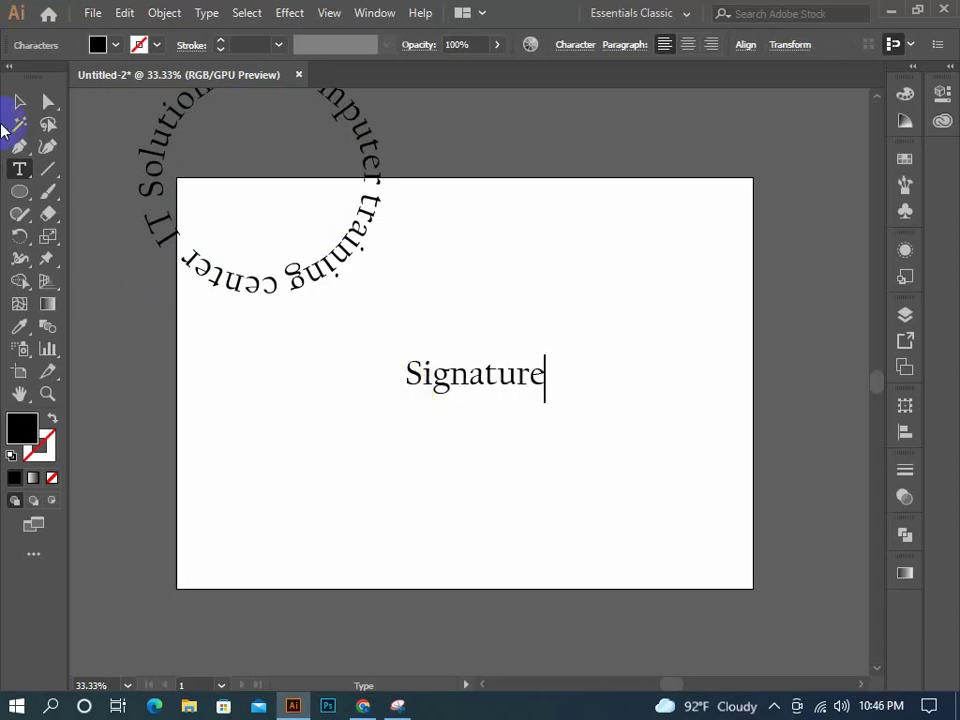
pyautogui.click(19, 101)
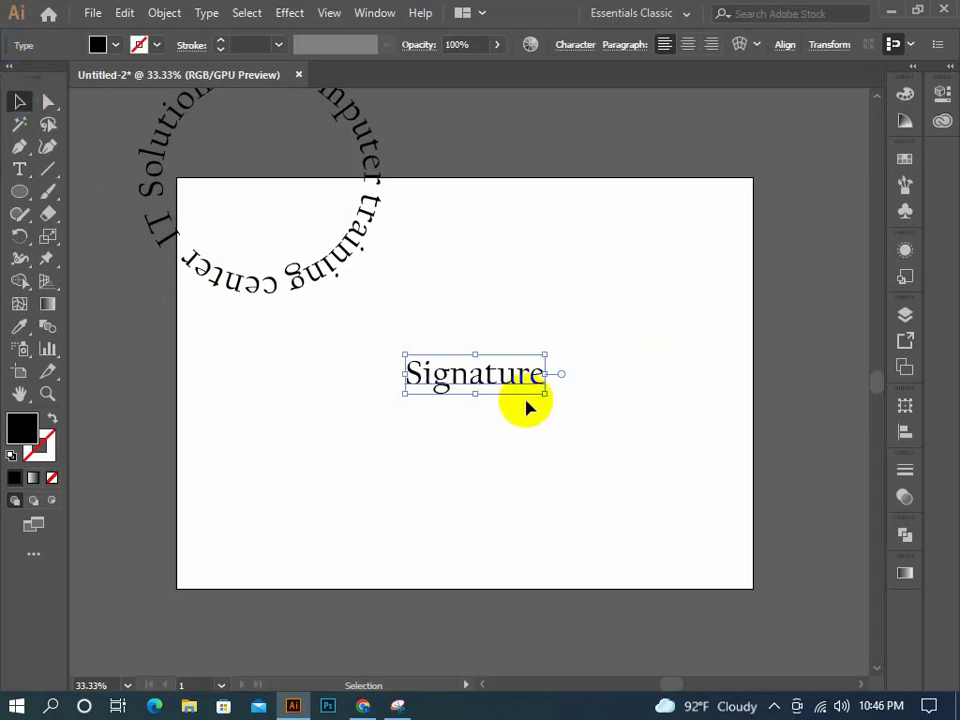
pyautogui.moveTo(545, 393); pyautogui.dragTo(683, 432)
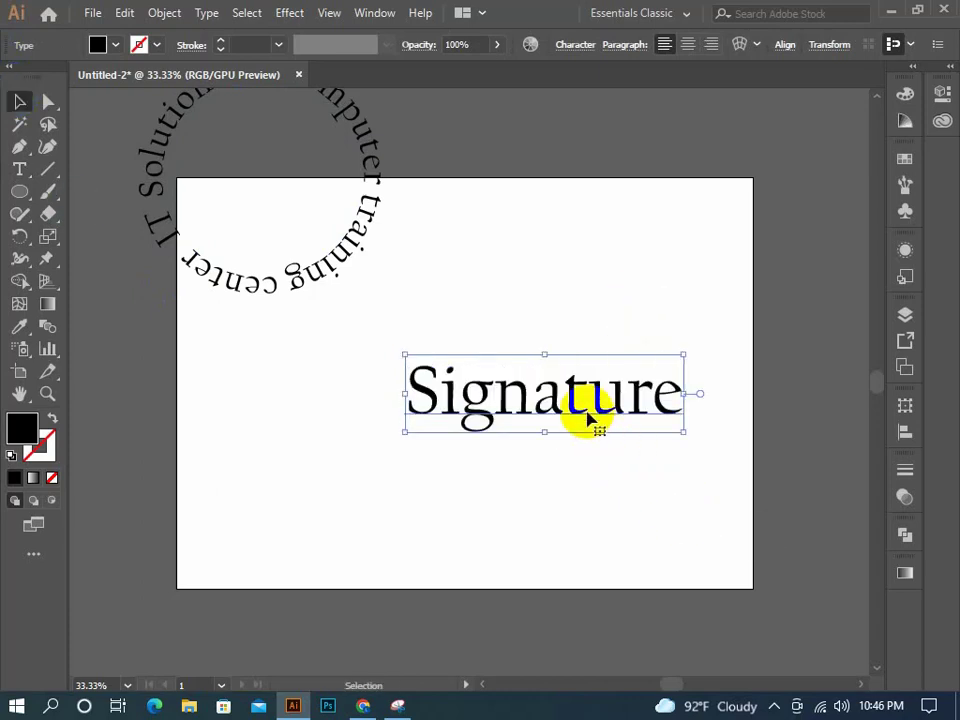
pyautogui.moveTo(588, 418); pyautogui.dragTo(548, 445)
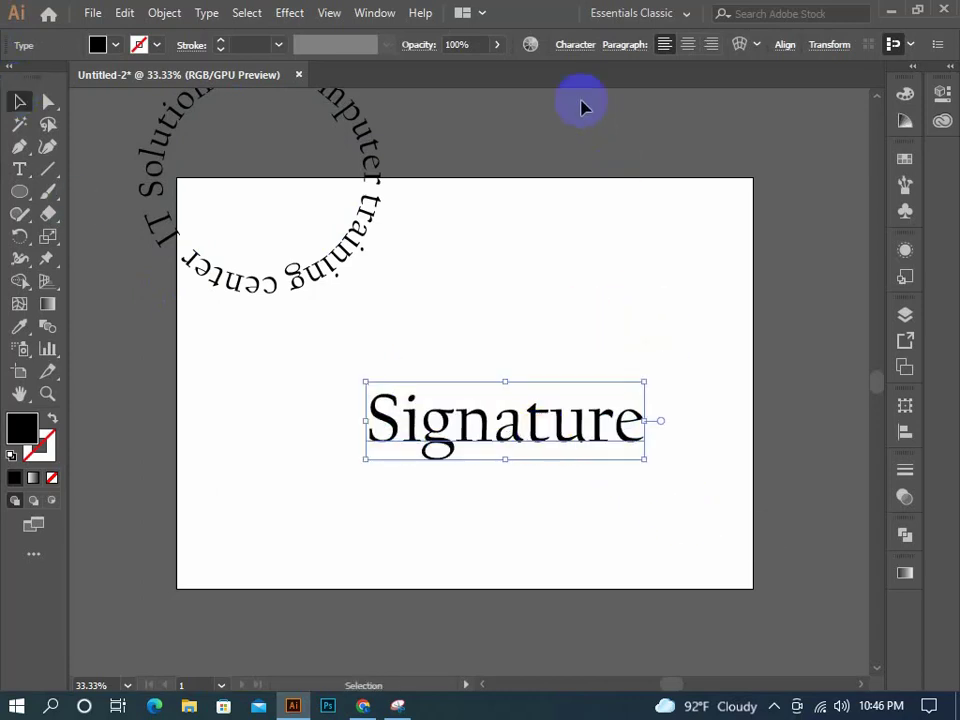
# Set the Signature text to Edwardian Script ITC and nudge it slightly down-left.
pyautogui.click(579, 48)
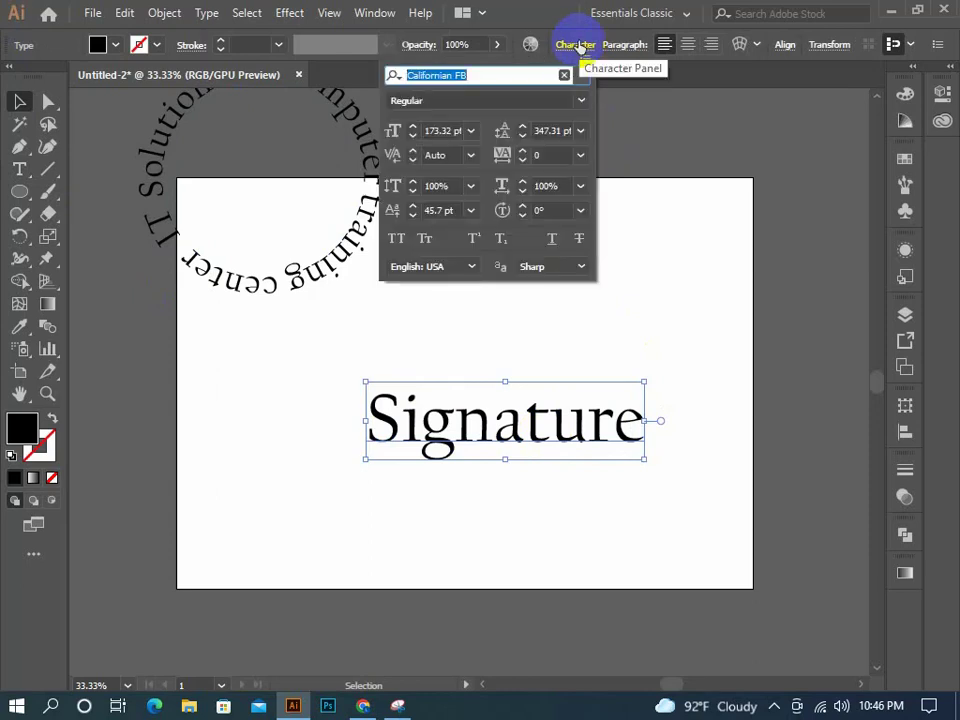
pyautogui.click(581, 75)
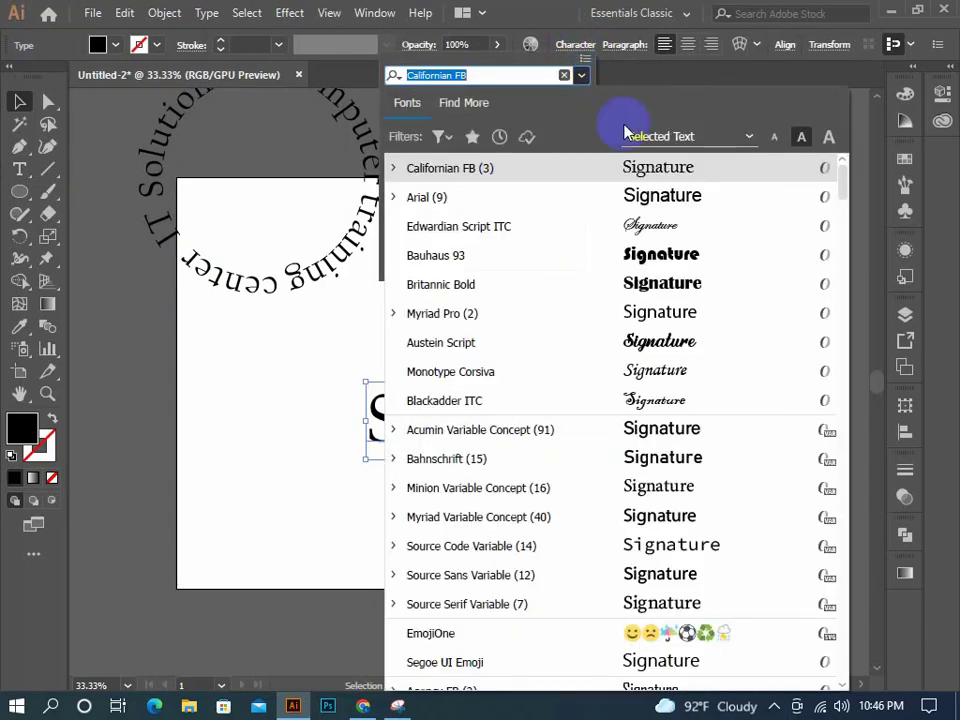
pyautogui.click(672, 226)
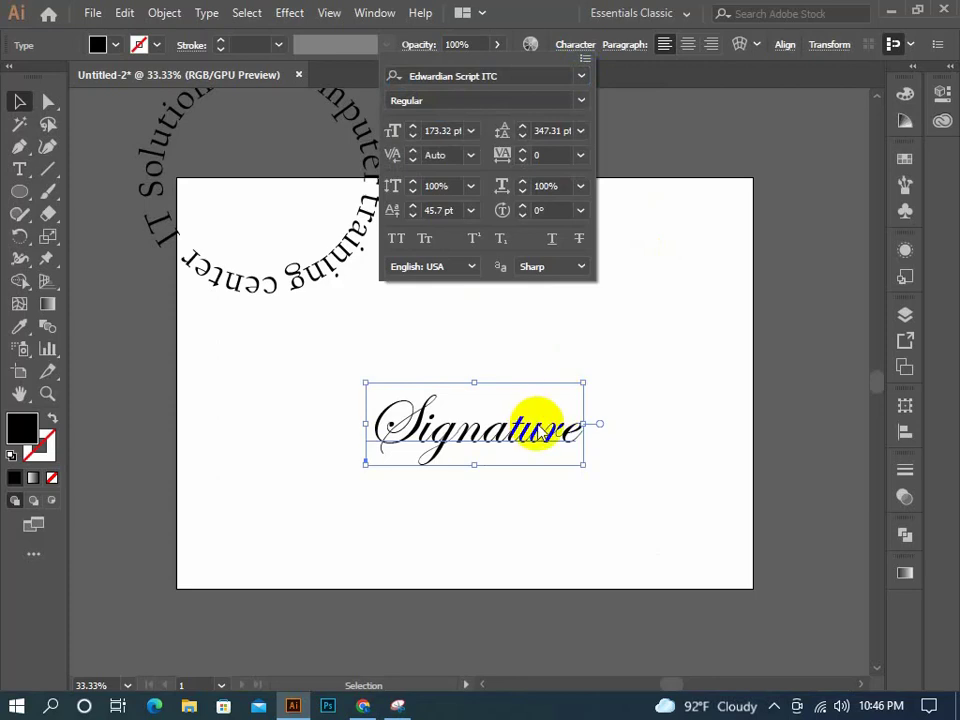
pyautogui.click(589, 523)
pyautogui.click(581, 510)
pyautogui.moveTo(541, 459)
pyautogui.mouseDown()
pyautogui.moveTo(514, 459)
pyautogui.moveTo(530, 490)
pyautogui.mouseUp()
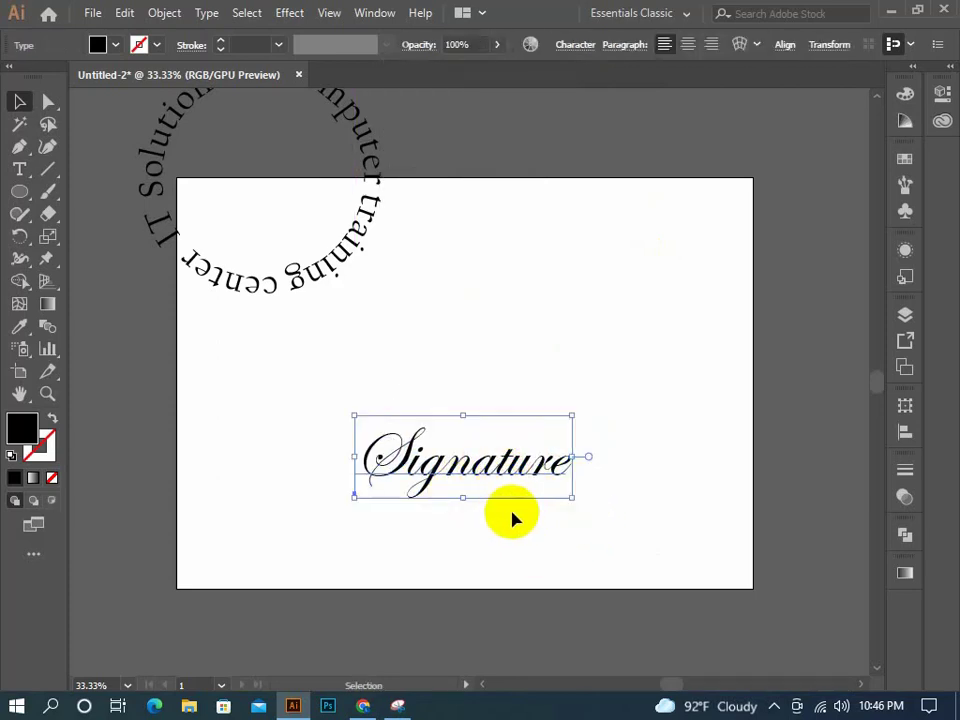
pyautogui.click(540, 520)
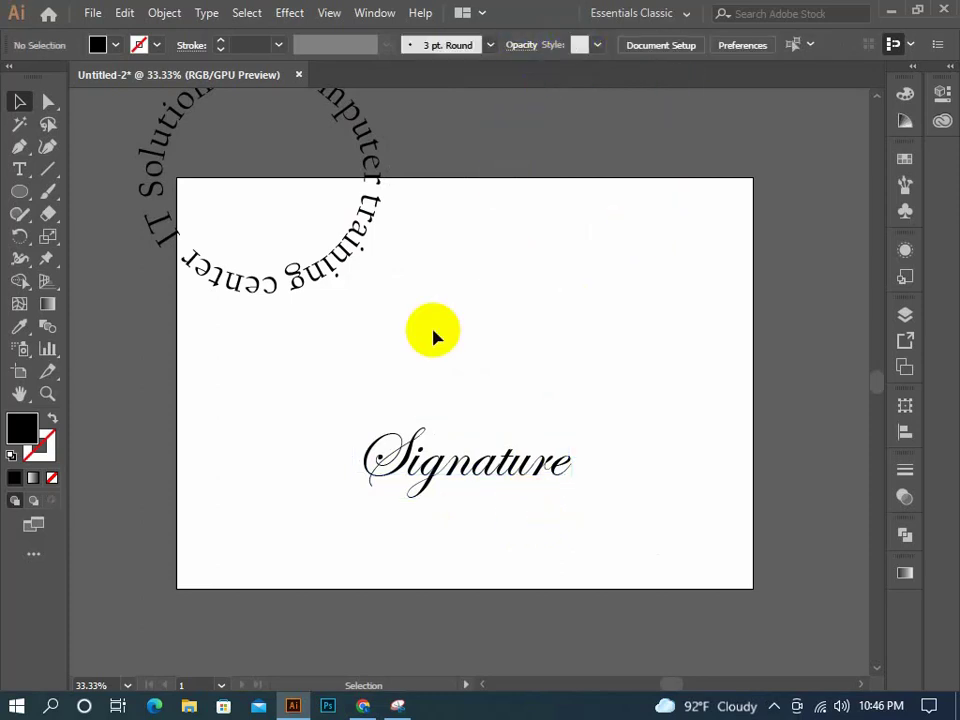
# Switch the Signature text's font to Creattion Demo from the font list.
pyautogui.click(480, 462)
pyautogui.click(574, 48)
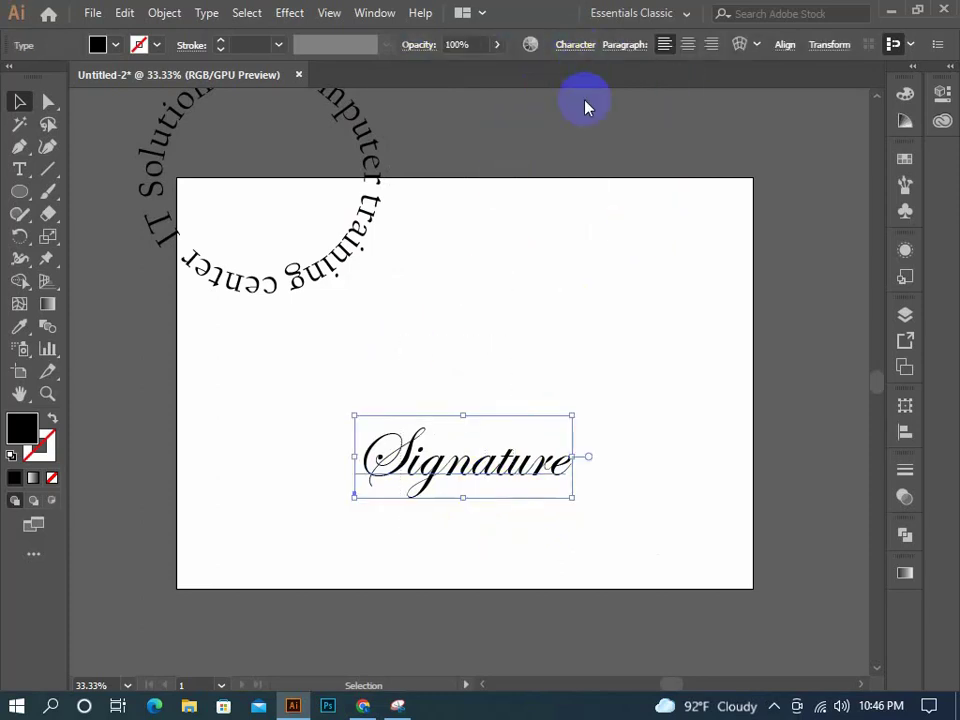
pyautogui.click(581, 75)
pyautogui.scroll(-2, 679, 362)
pyautogui.scroll(-4, 679, 362)
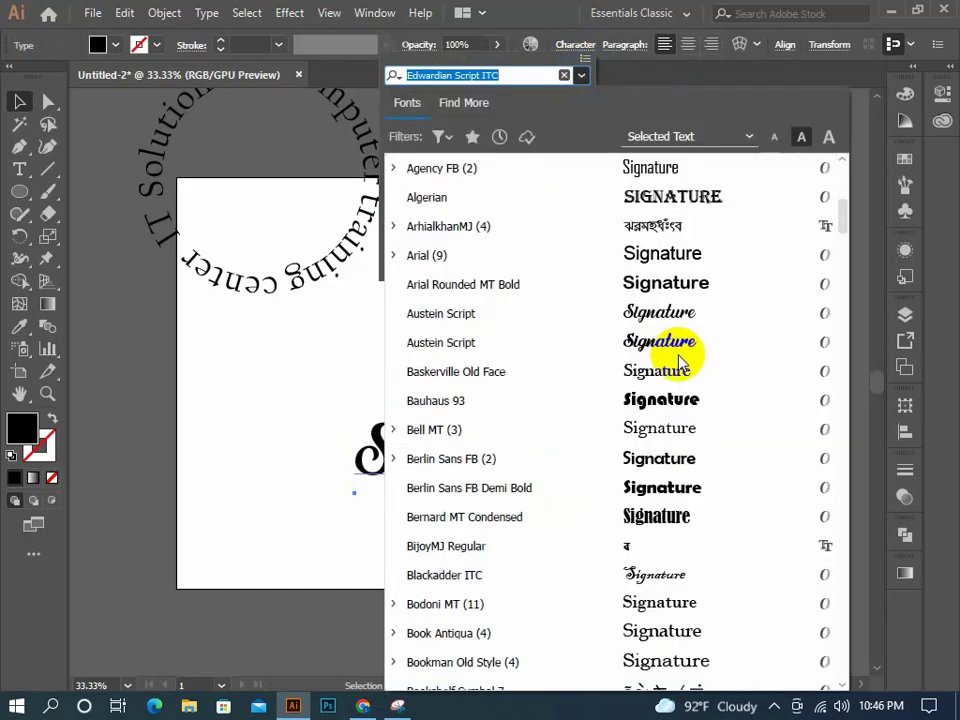
pyautogui.scroll(-2, 679, 362)
pyautogui.scroll(-1, 679, 362)
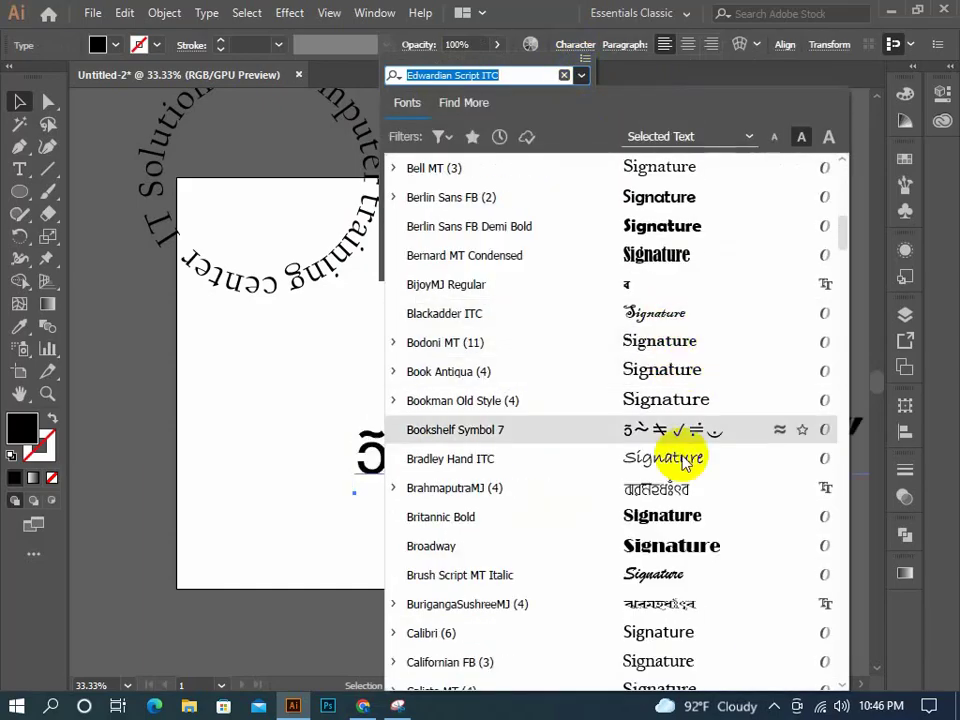
pyautogui.scroll(-3, 664, 525)
pyautogui.scroll(-2, 668, 536)
pyautogui.scroll(-3, 684, 537)
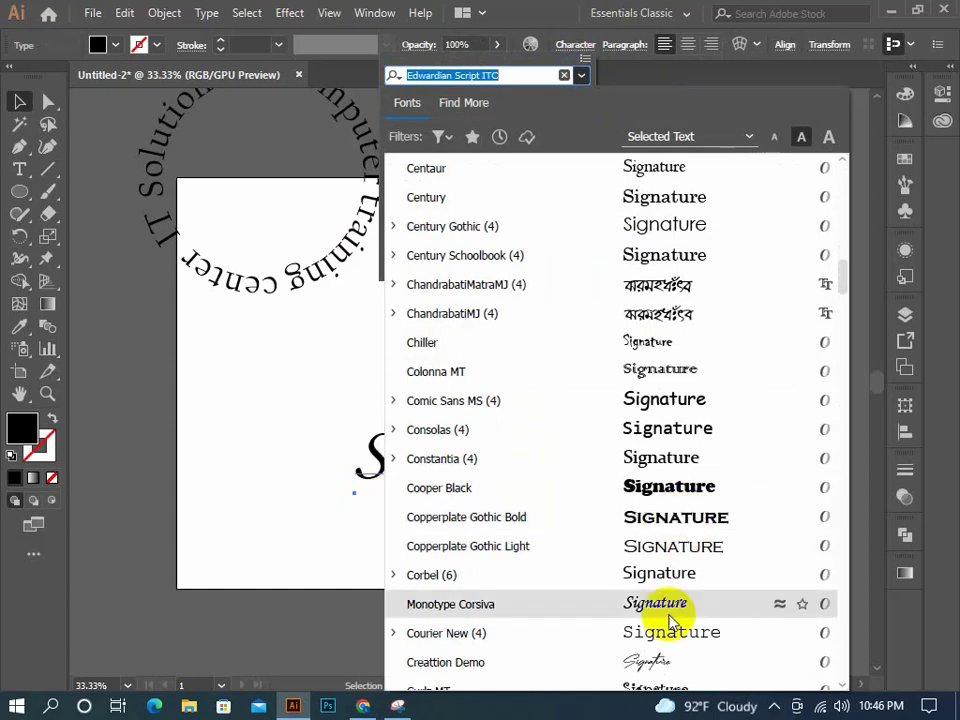
pyautogui.click(655, 663)
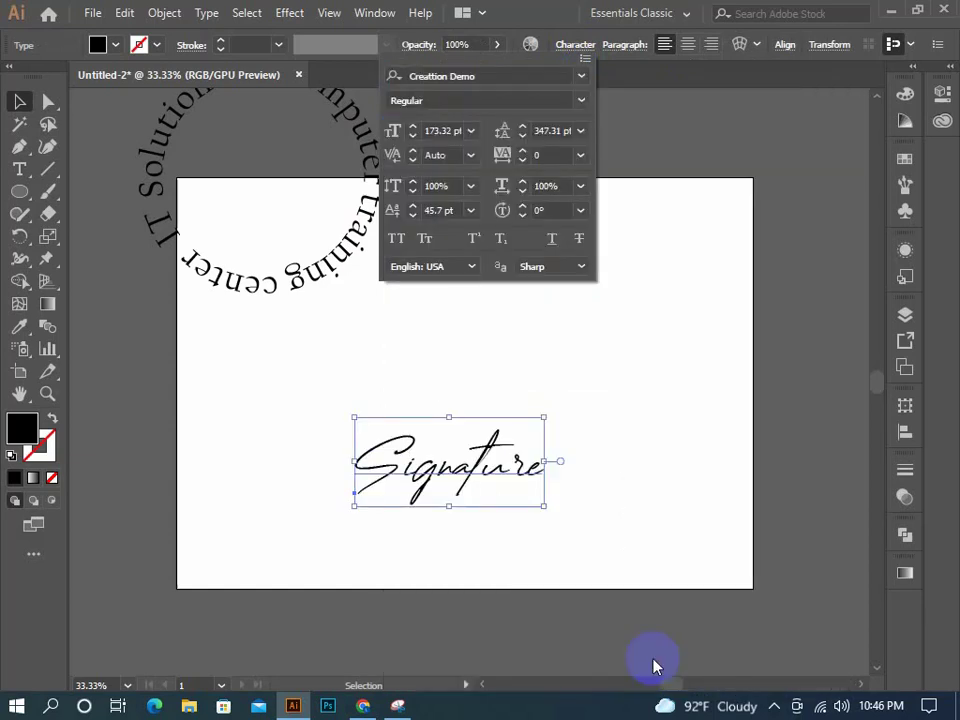
pyautogui.click(614, 581)
pyautogui.click(595, 555)
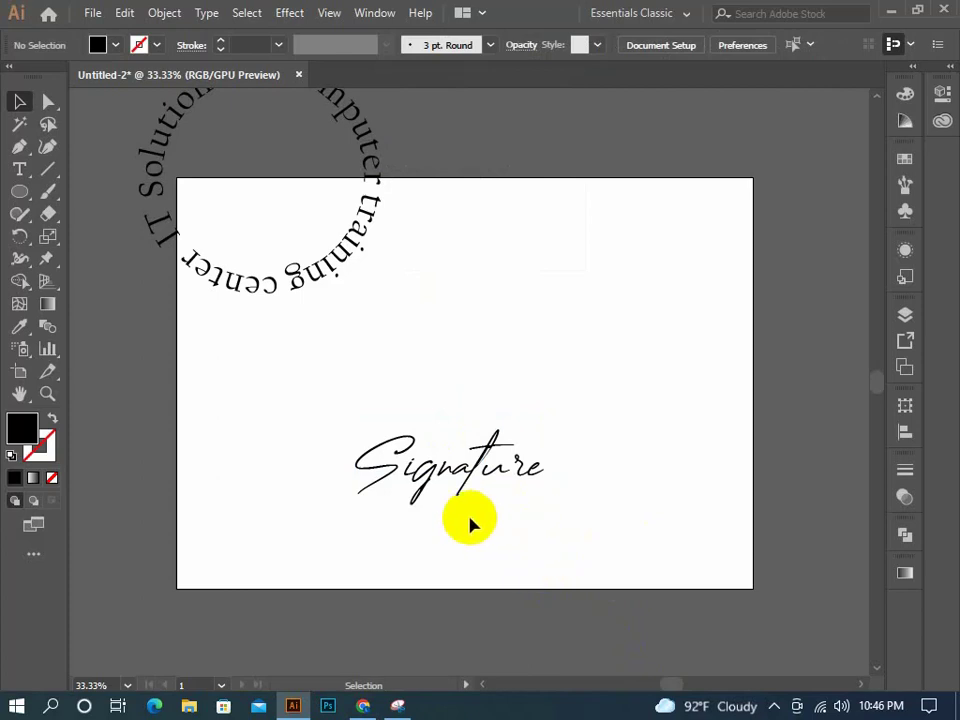
pyautogui.click(437, 472)
pyautogui.click(527, 405)
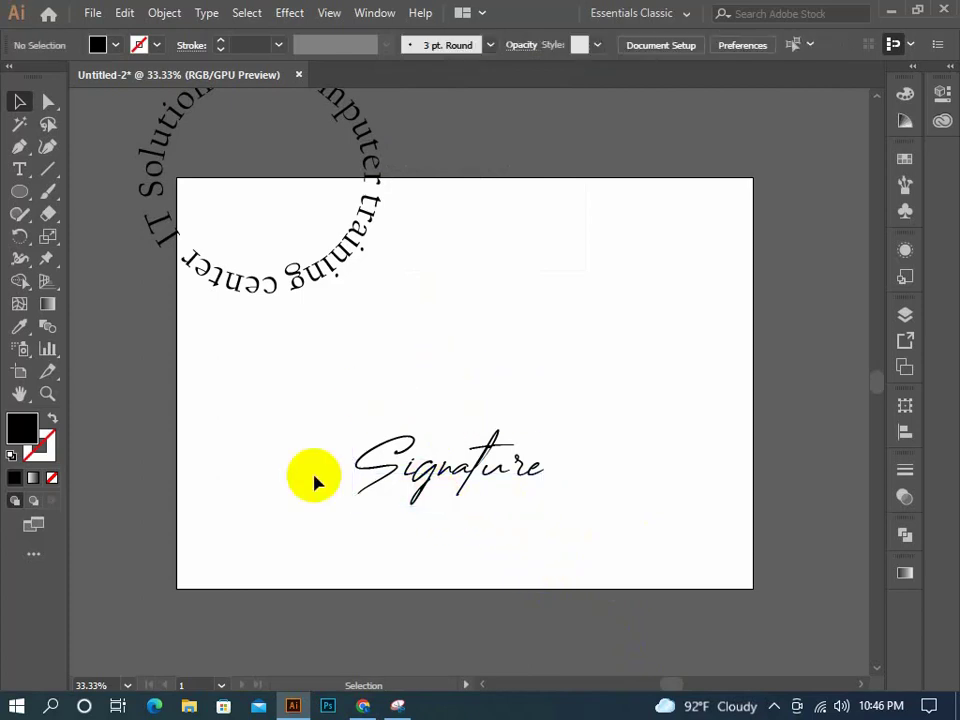
pyautogui.moveTo(293, 418); pyautogui.dragTo(546, 529)
pyautogui.click(676, 333)
# Zoom to 50% and type a new 'S' just above the Signature text.
pyautogui.hotkey('ctrl', '=')
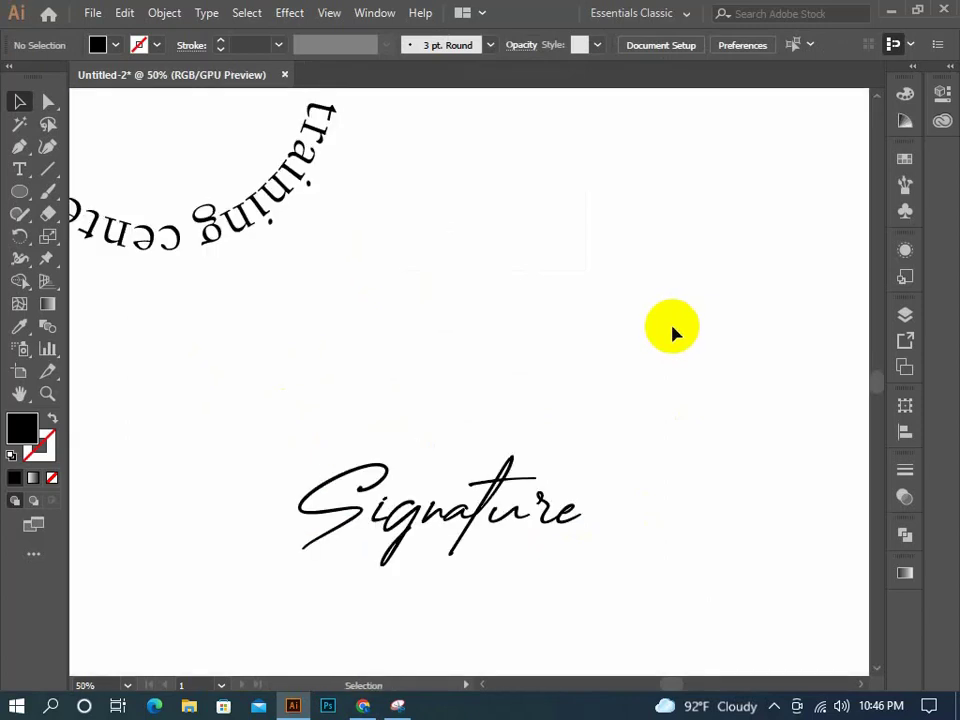
pyautogui.moveTo(671, 331); pyautogui.dragTo(615, 266)
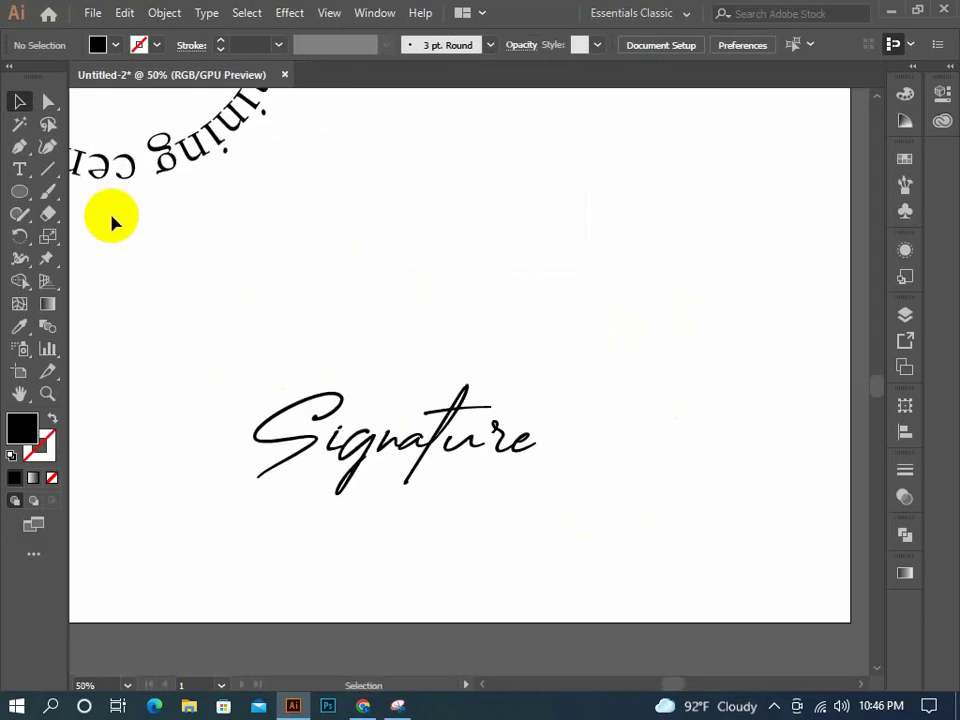
pyautogui.click(31, 170)
pyautogui.click(388, 337)
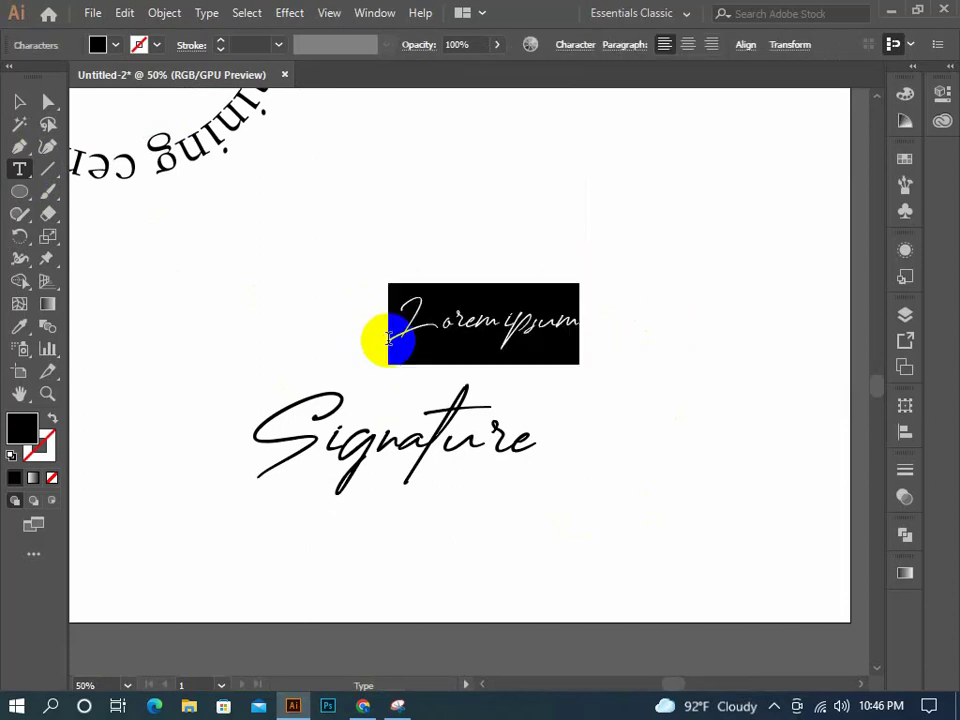
pyautogui.write('S')
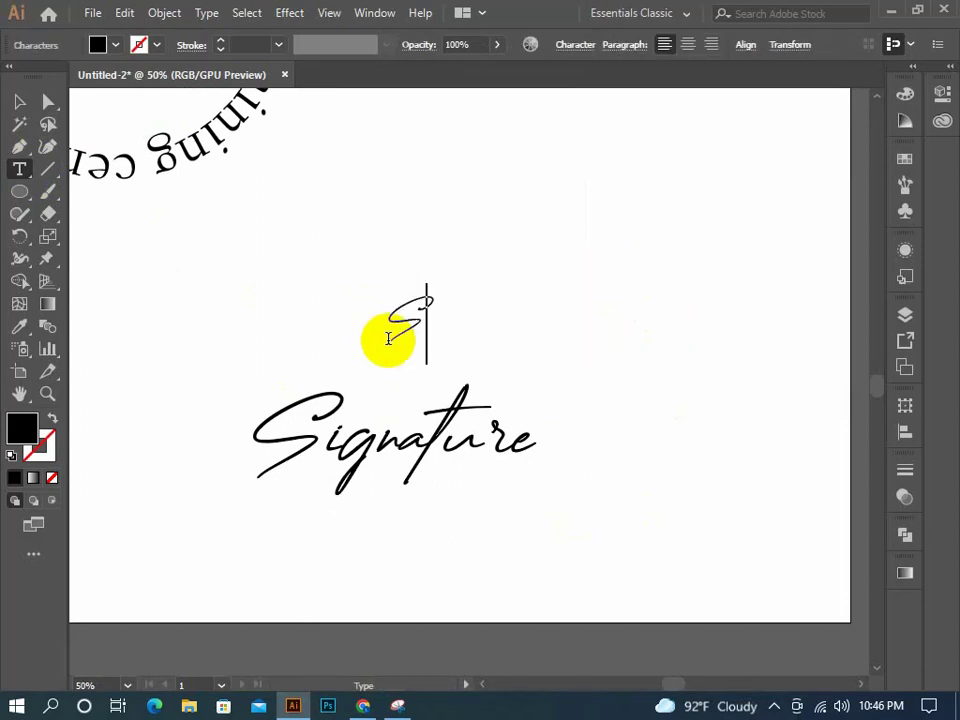
pyautogui.click(19, 102)
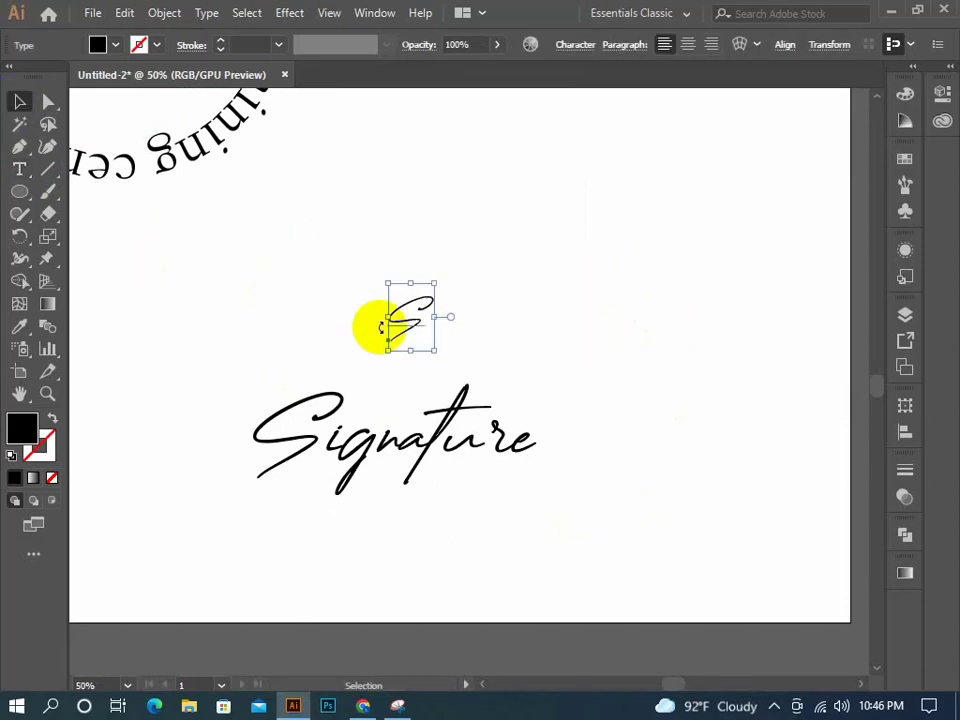
pyautogui.moveTo(407, 321); pyautogui.dragTo(420, 356)
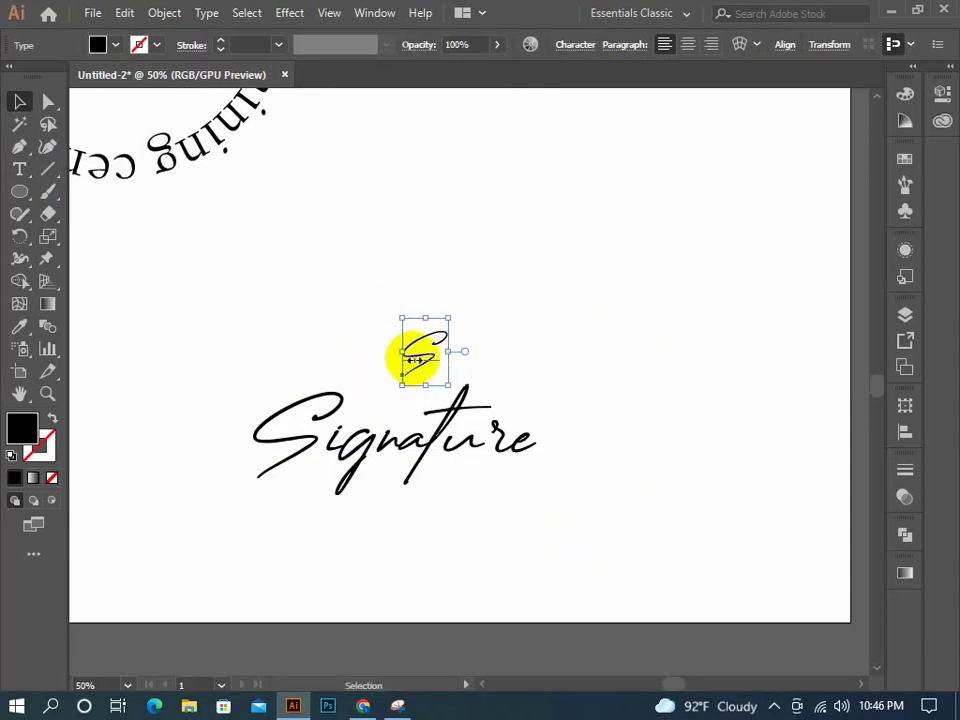
pyautogui.hotkey('ctrl', 'shift', 'a')
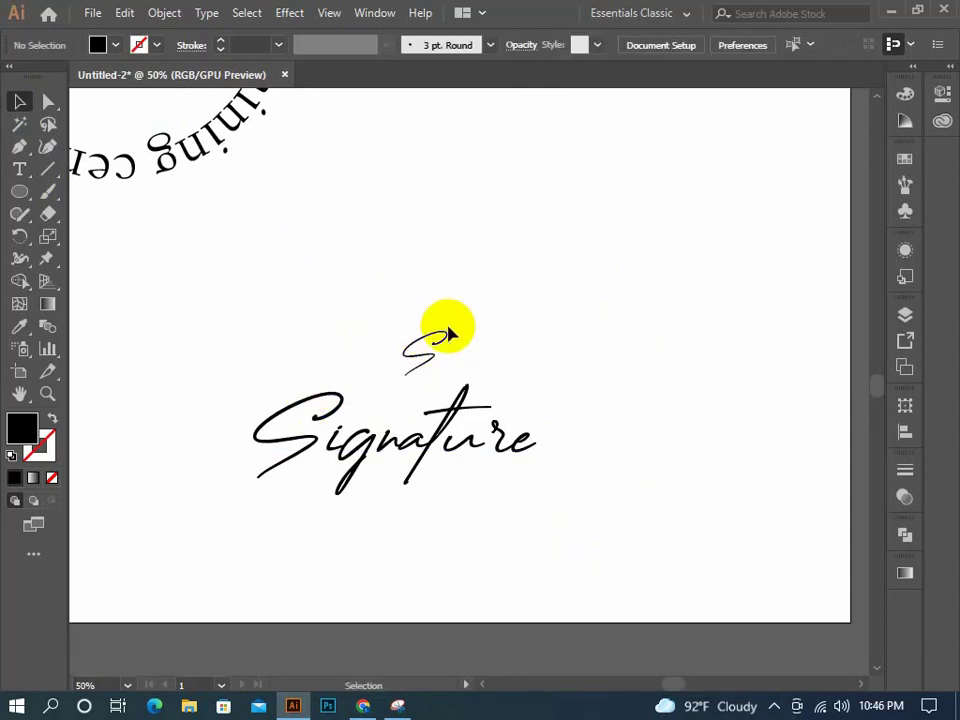
# Copy Signature's Creattion Demo styling onto the S with the eyedropper.
pyautogui.click(432, 365)
pyautogui.press('i')
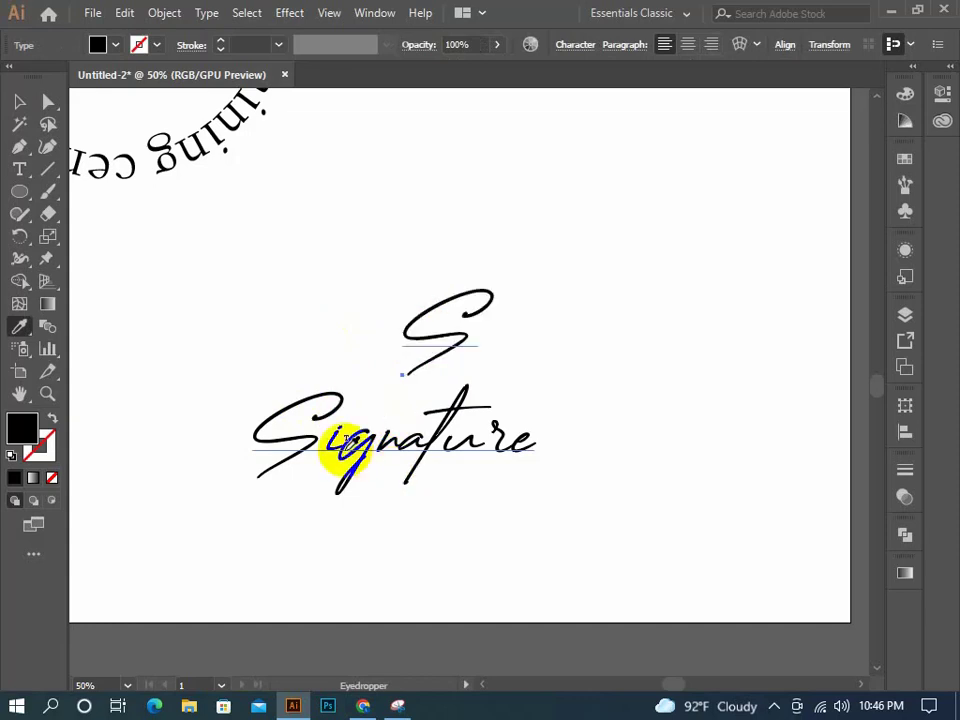
pyautogui.click(19, 101)
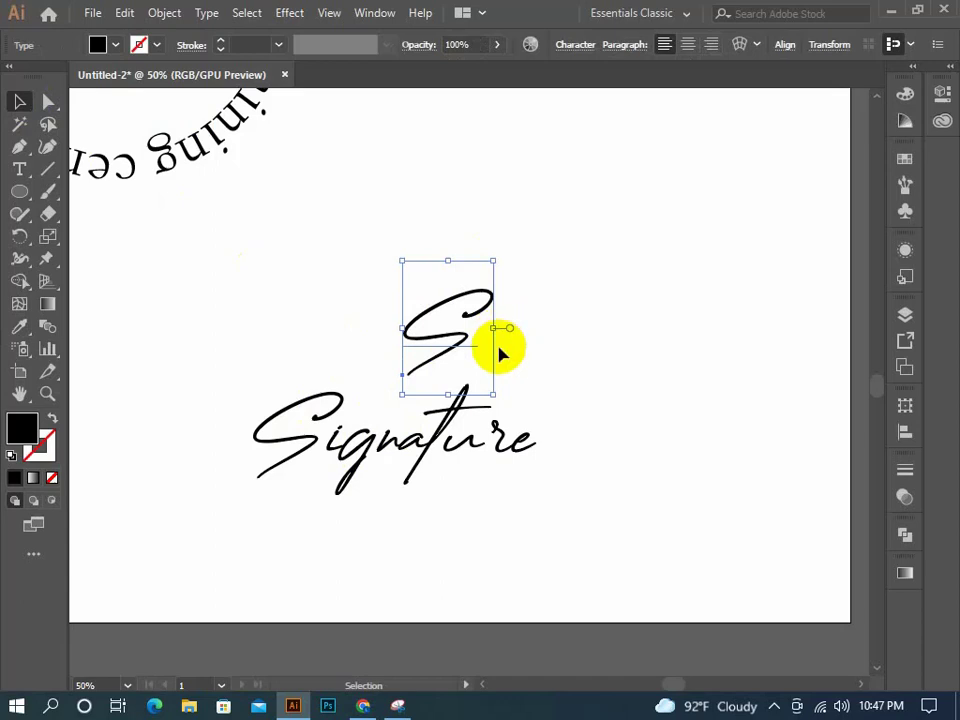
pyautogui.click(577, 45)
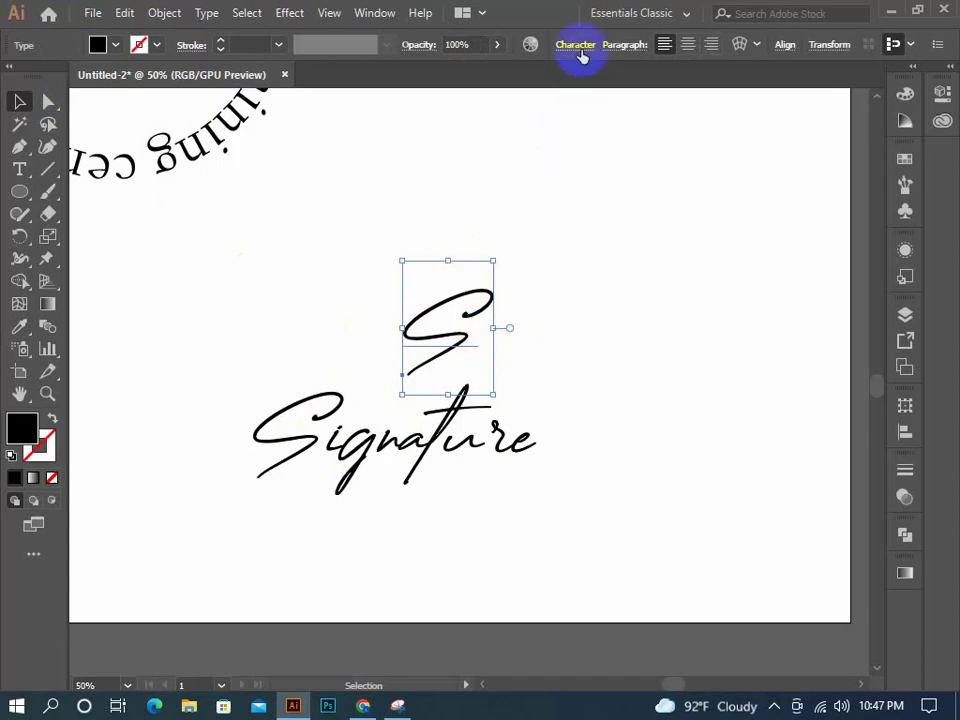
pyautogui.click(583, 99)
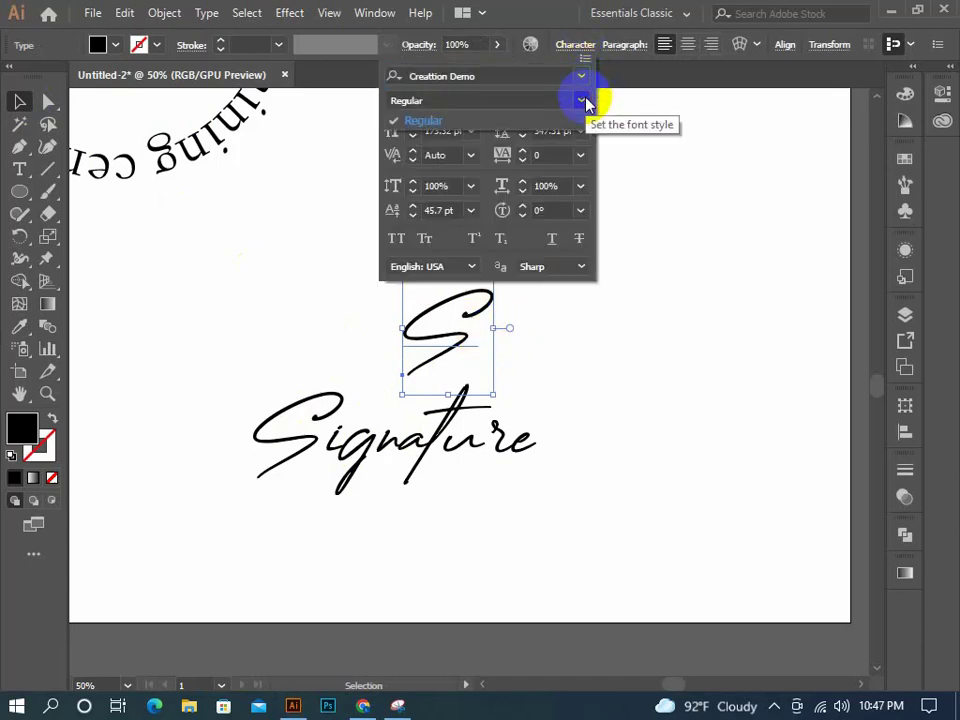
pyautogui.click(585, 100)
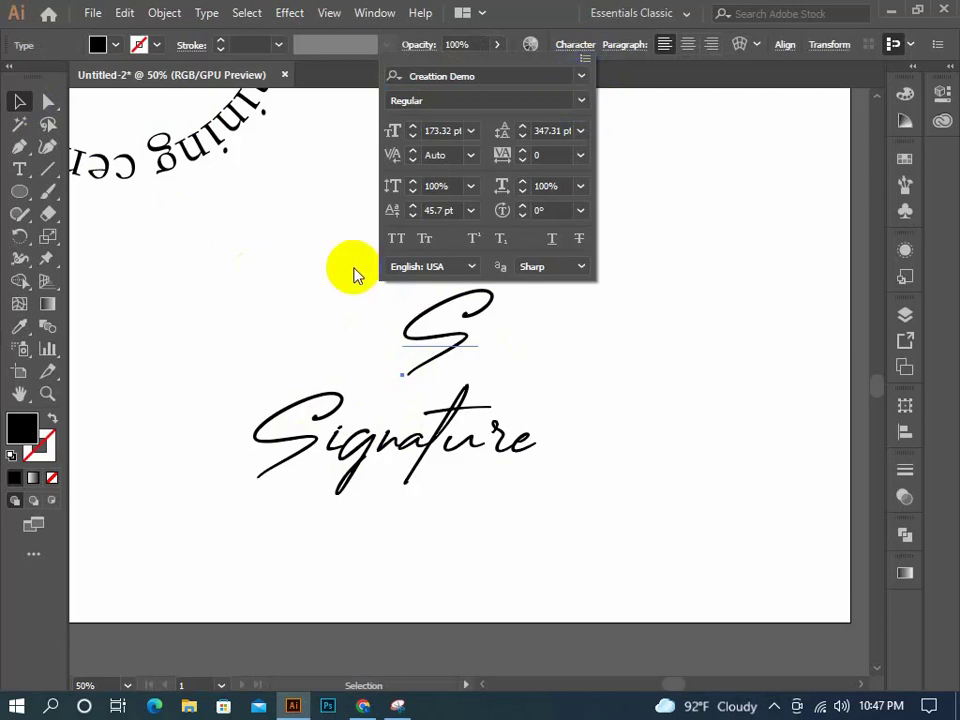
pyautogui.click(370, 358)
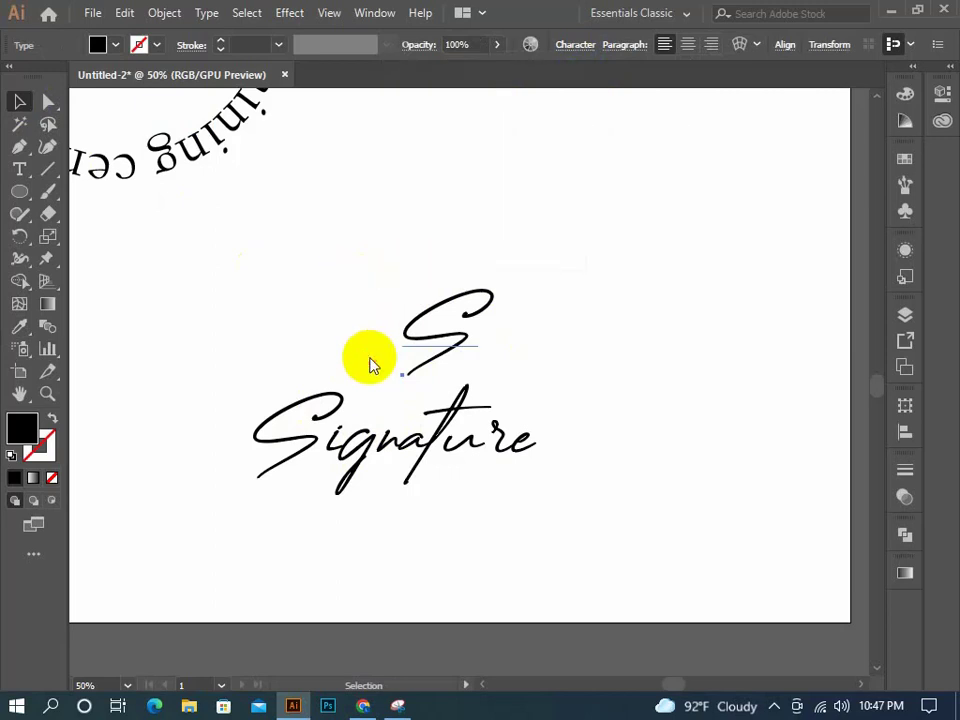
# Scale the S down to about 120 pt and place it just above Signature.
pyautogui.click(435, 300)
pyautogui.moveTo(492, 261); pyautogui.dragTo(472, 304)
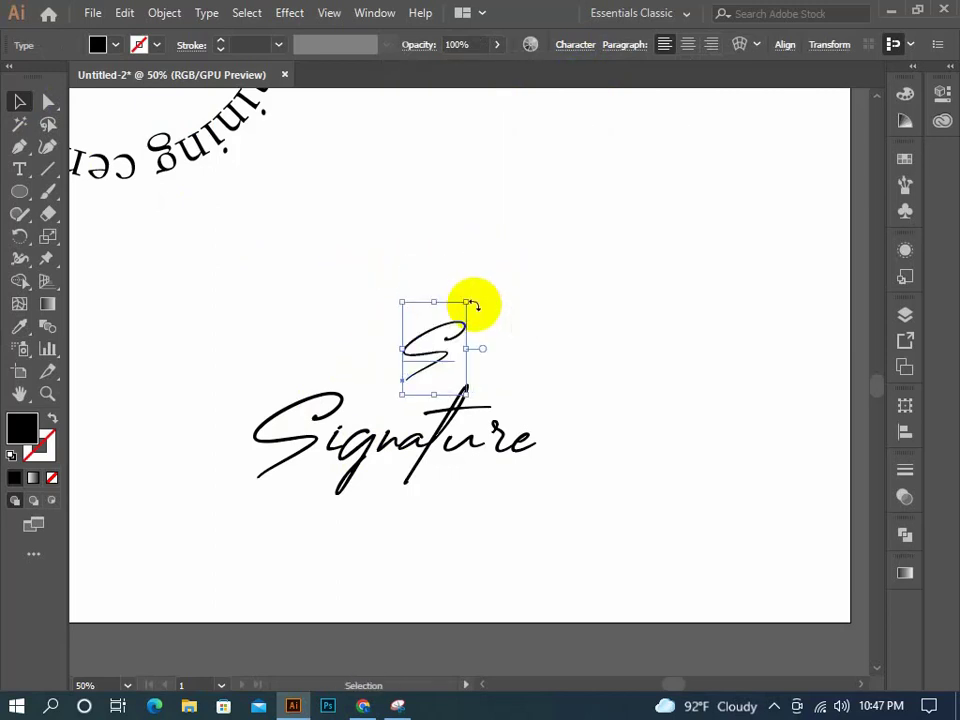
pyautogui.click(567, 48)
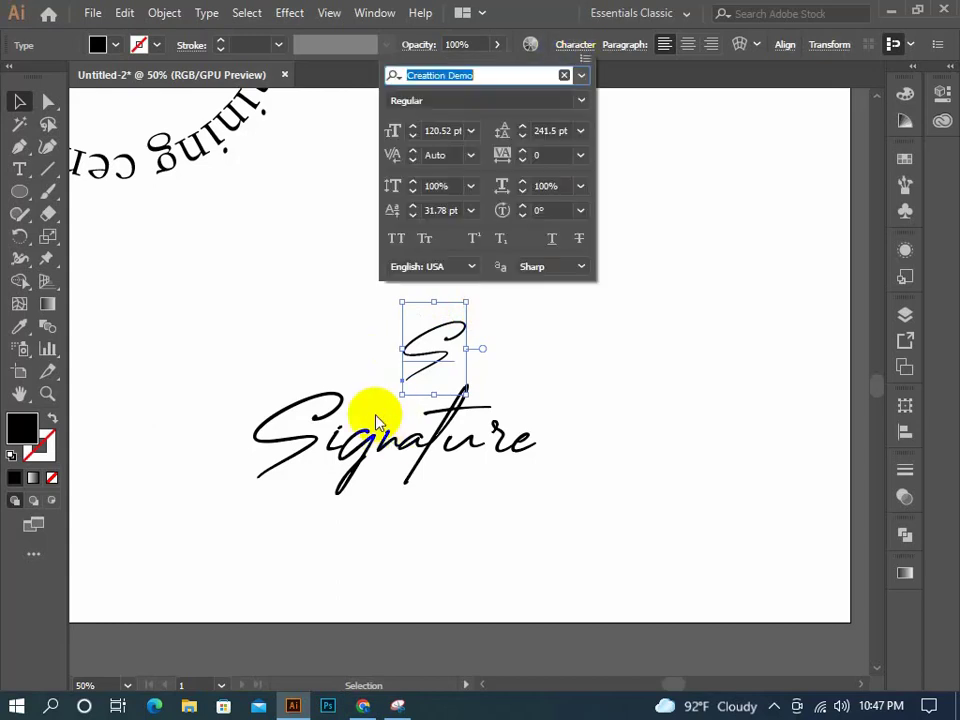
pyautogui.click(487, 507)
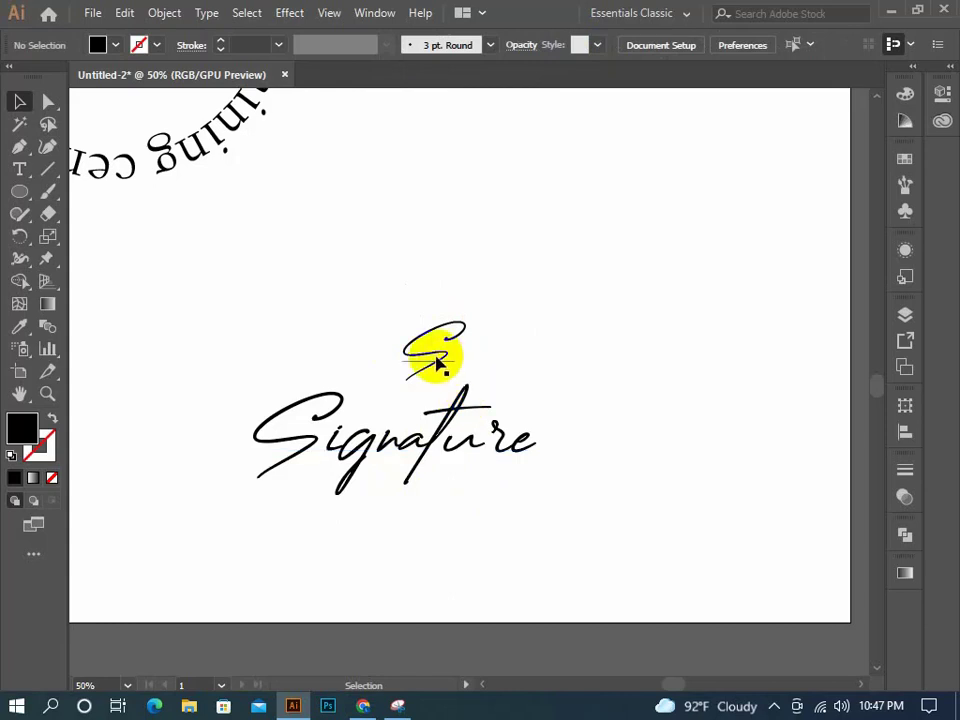
pyautogui.moveTo(437, 363); pyautogui.dragTo(444, 349)
pyautogui.click(530, 380)
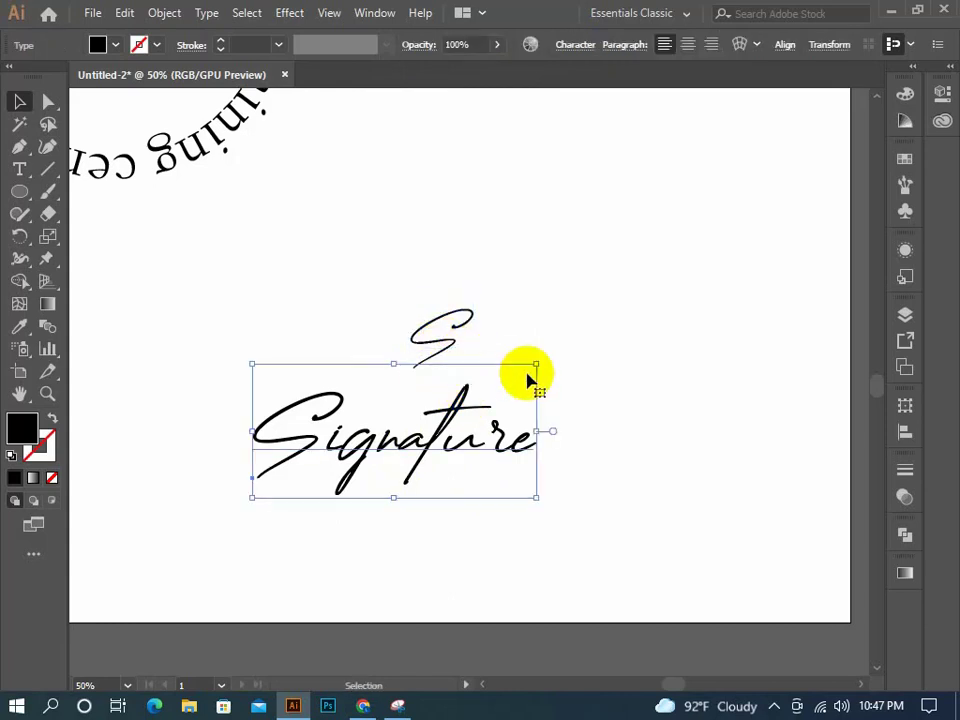
# Draw an unfilled black-outlined circle around the S.
pyautogui.click(33, 190)
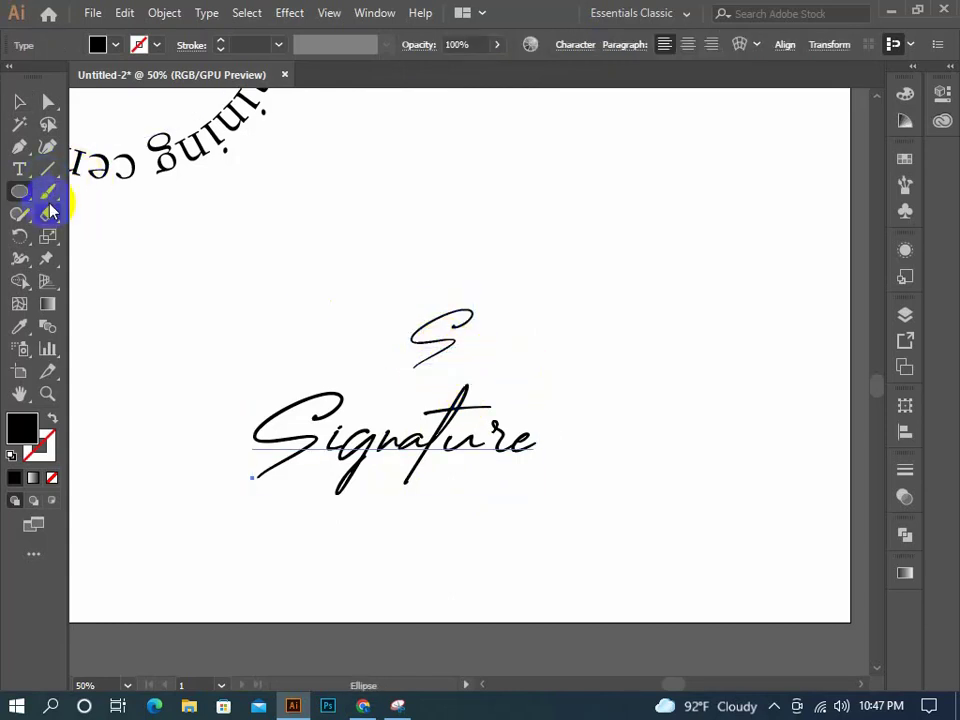
pyautogui.moveTo(385, 298)
pyautogui.mouseDown()
pyautogui.moveTo(482, 374)
pyautogui.moveTo(486, 358)
pyautogui.mouseUp()
pyautogui.hotkey('shift', 'x')
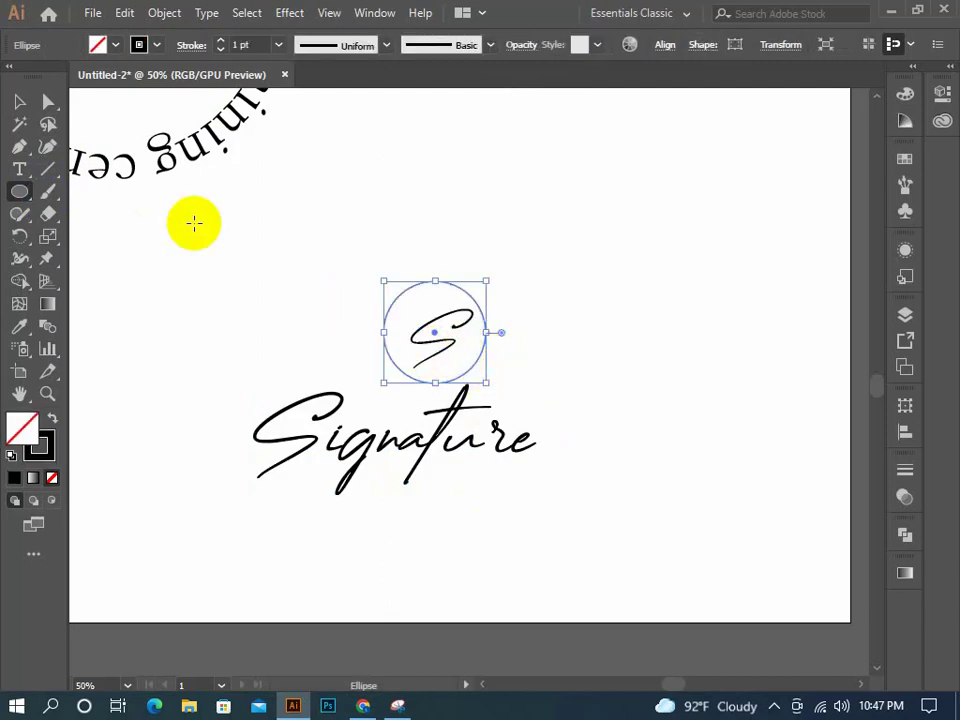
pyautogui.click(19, 101)
pyautogui.click(406, 209)
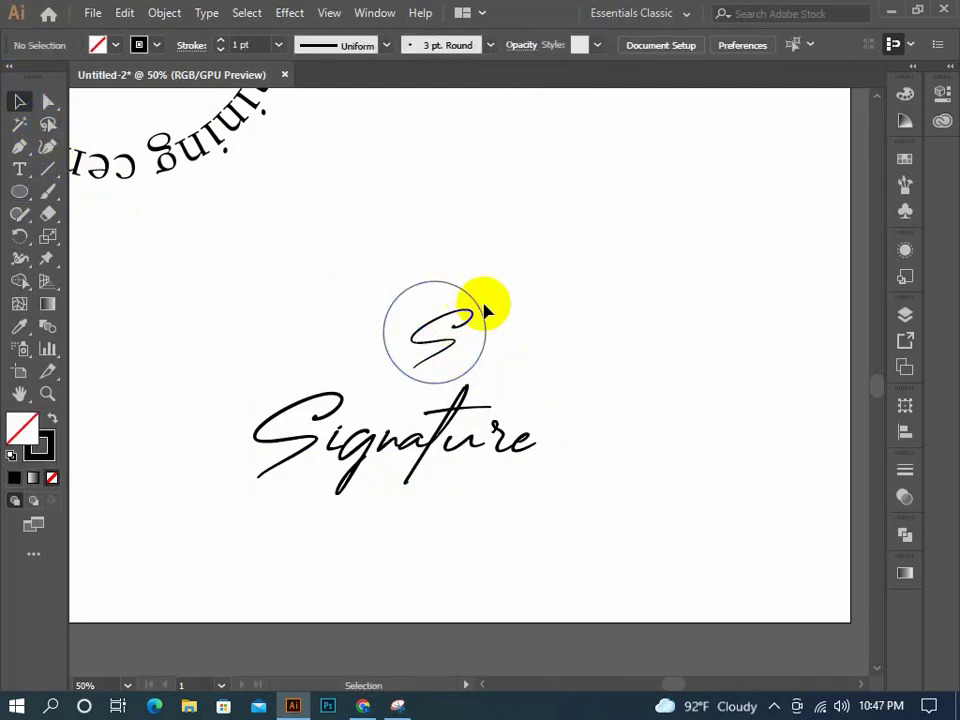
pyautogui.moveTo(487, 352); pyautogui.dragTo(483, 379)
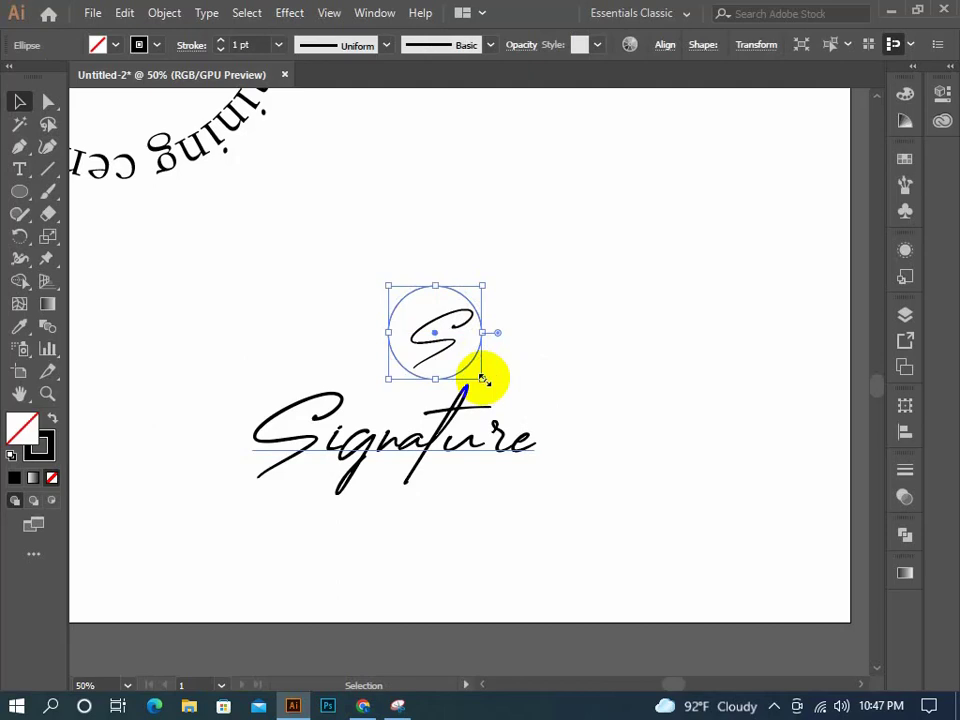
# Convert the S to outlines and move it into the middle of the circle.
pyautogui.click(436, 345)
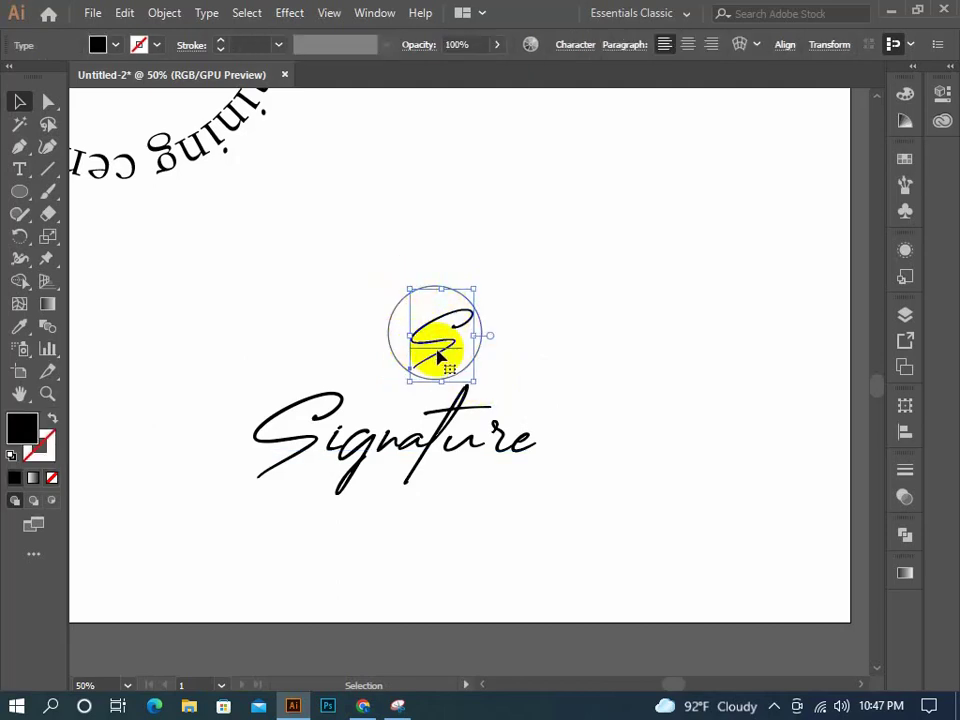
pyautogui.rightClick(437, 354)
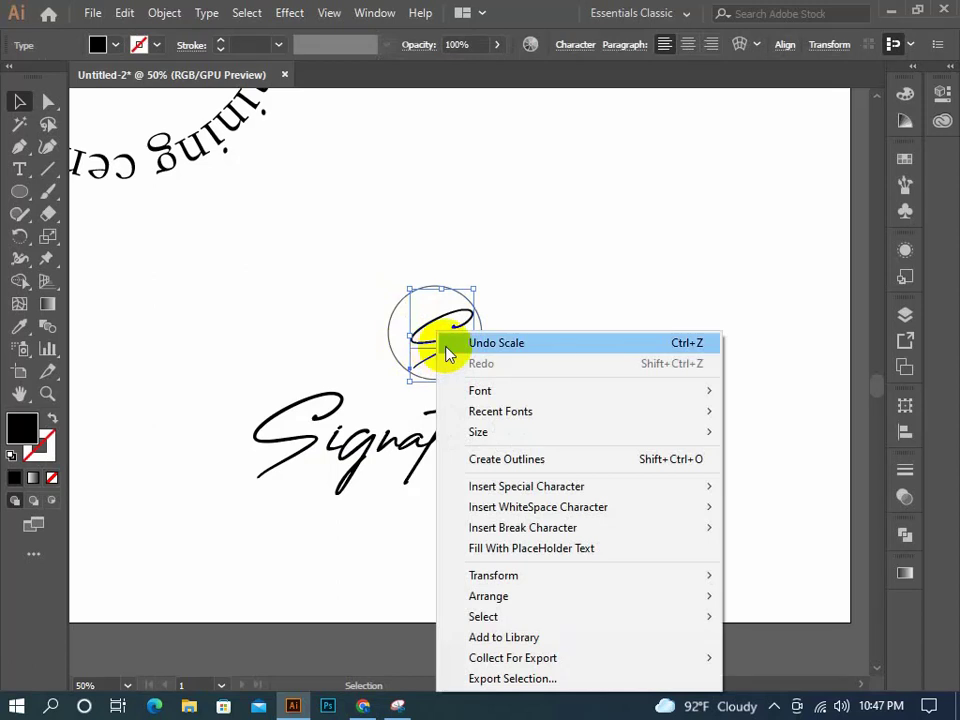
pyautogui.click(474, 456)
pyautogui.click(541, 376)
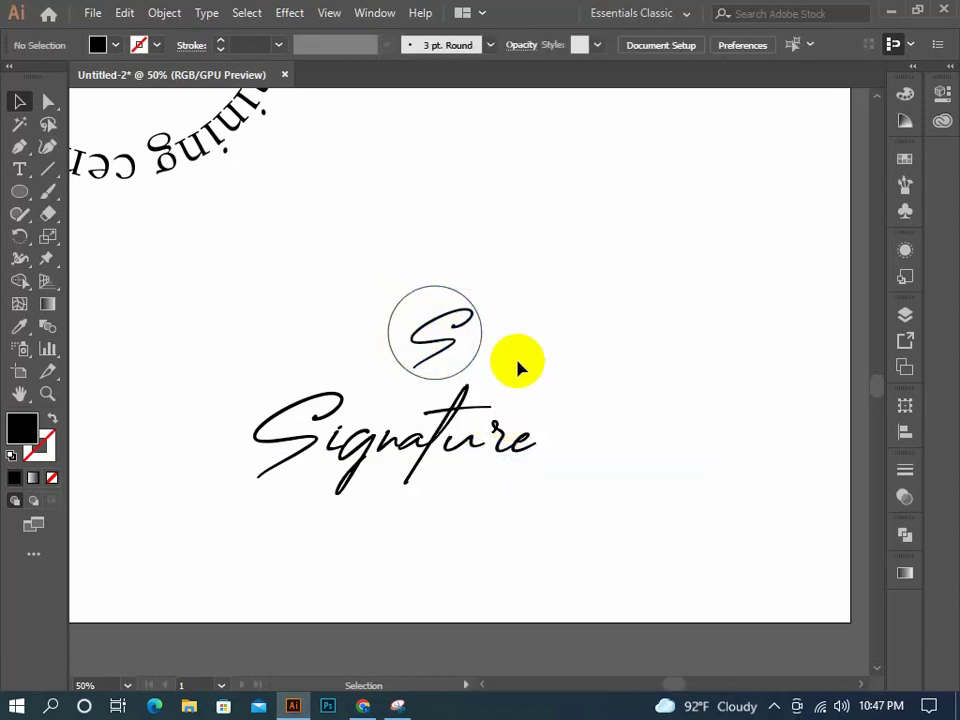
pyautogui.click(448, 339)
pyautogui.moveTo(422, 368); pyautogui.dragTo(423, 368)
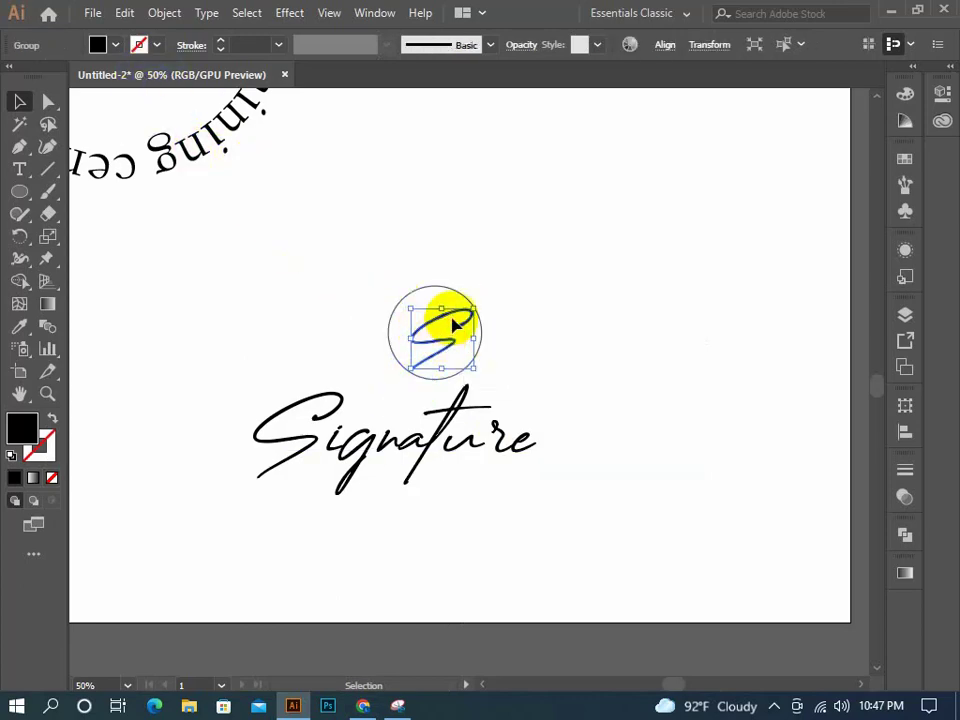
# Scroll the view around the monogram and switch between Direct Selection and Selection tools.
pyautogui.scroll(1, 452, 322)
pyautogui.scroll(1, 452, 322)
pyautogui.scroll(3, 452, 322)
pyautogui.scroll(2, 452, 322)
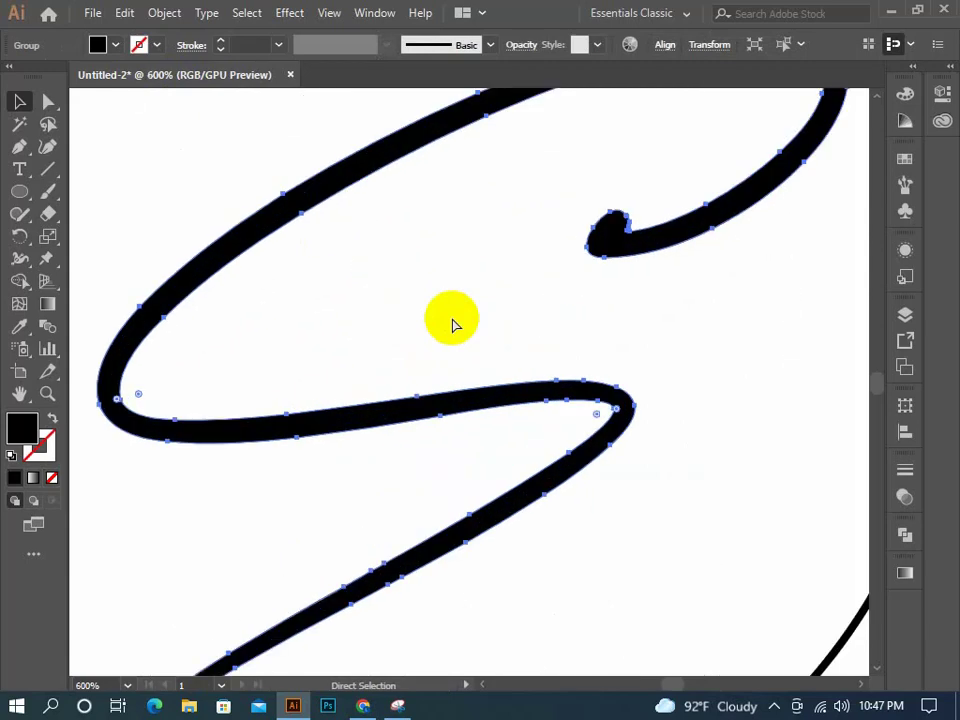
pyautogui.scroll(3, 452, 322)
pyautogui.click(512, 455)
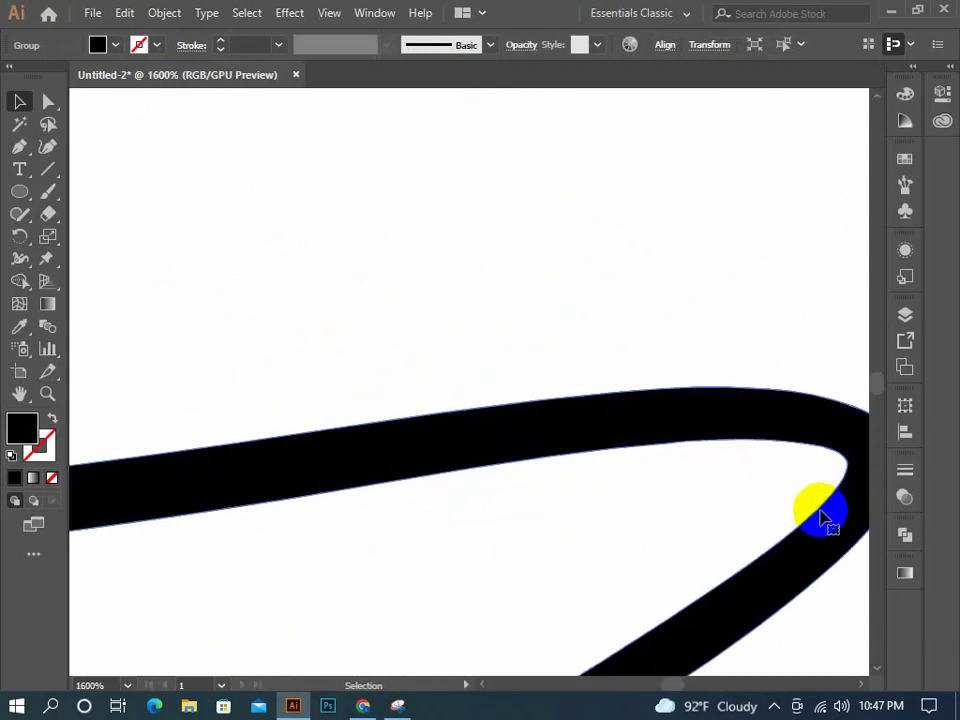
pyautogui.scroll(-1, 800, 515)
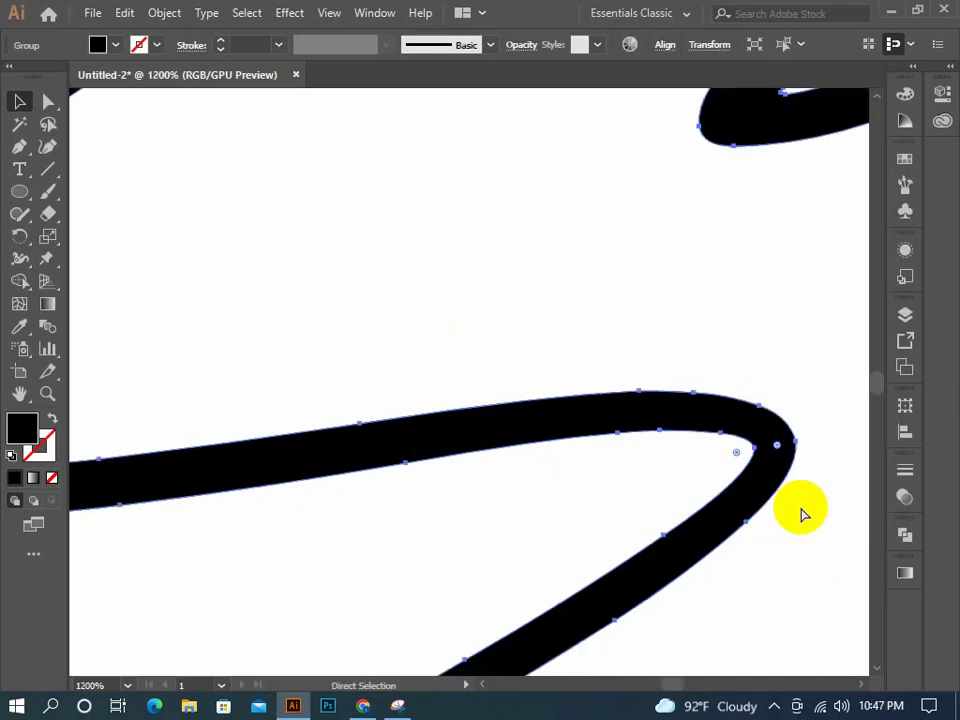
pyautogui.scroll(-4, 800, 515)
pyautogui.scroll(-1, 800, 515)
pyautogui.press('a')
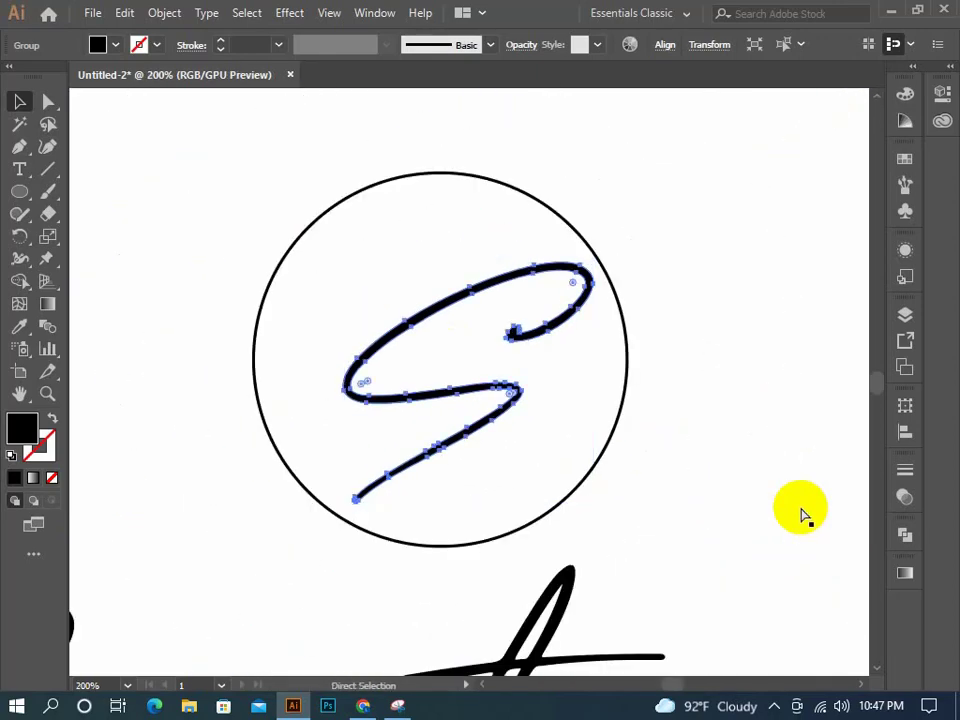
pyautogui.press('v')
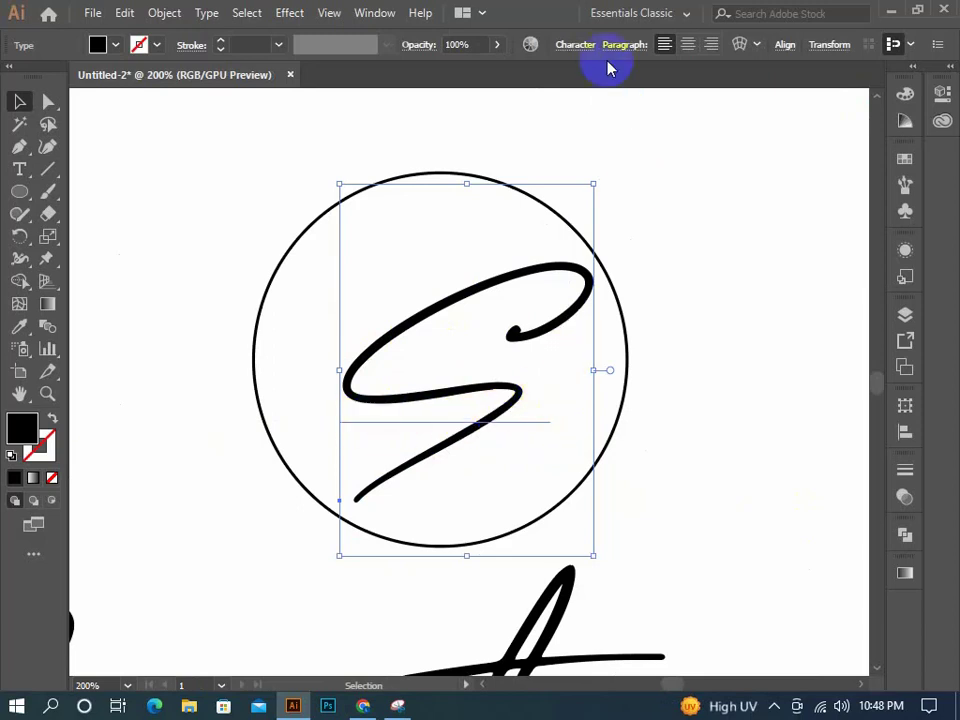
# Centre the S horizontally on the circle, using the circle as key object.
pyautogui.moveTo(246, 214); pyautogui.dragTo(493, 396)
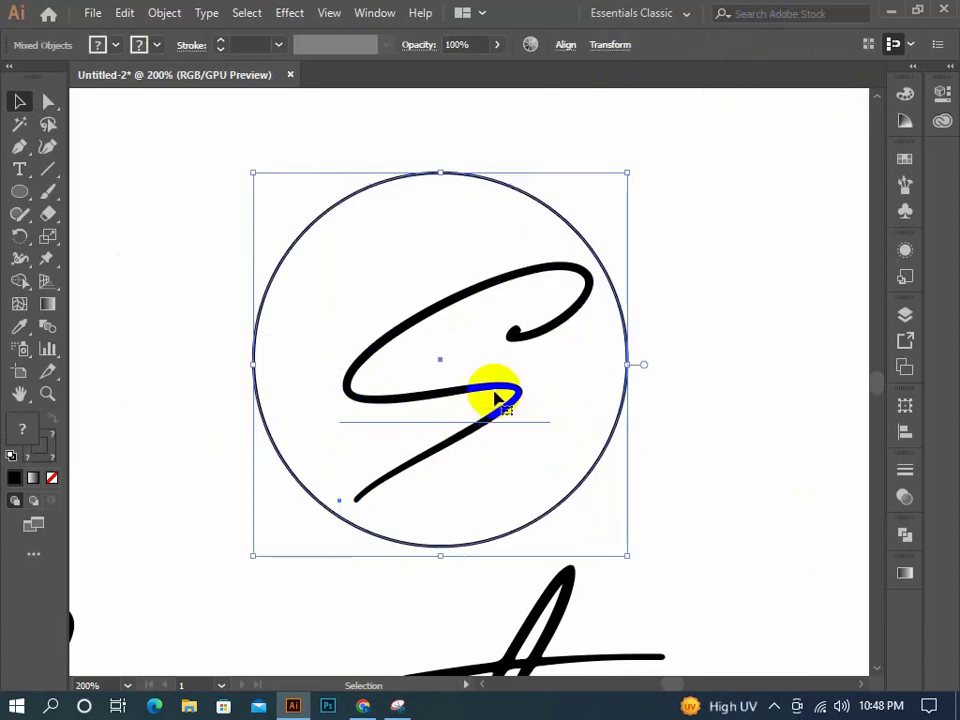
pyautogui.click(600, 268)
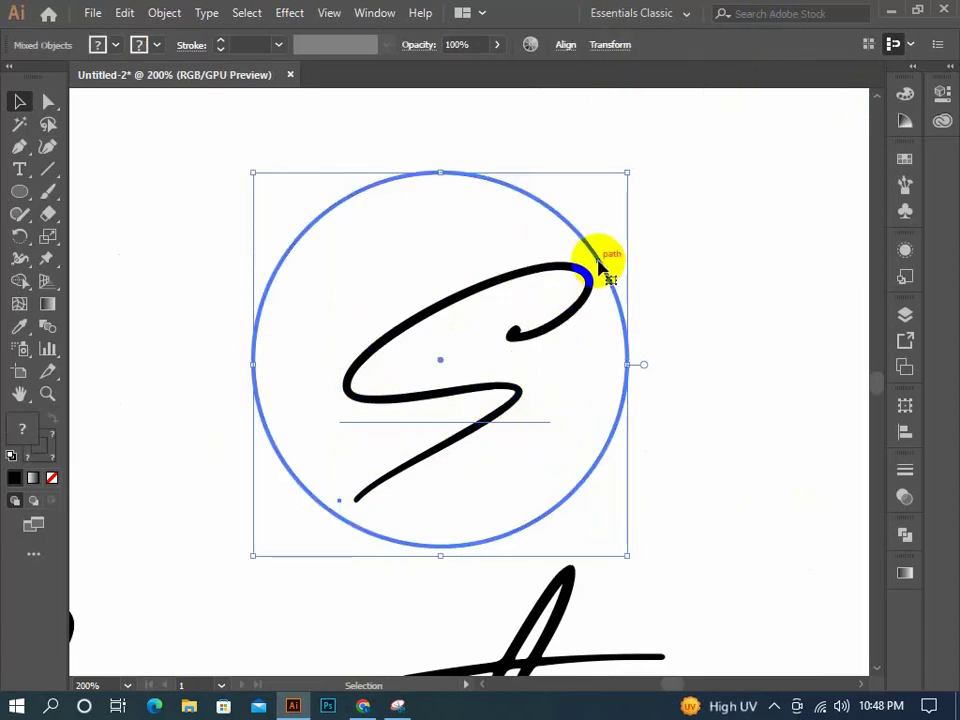
pyautogui.click(566, 58)
pyautogui.click(410, 97)
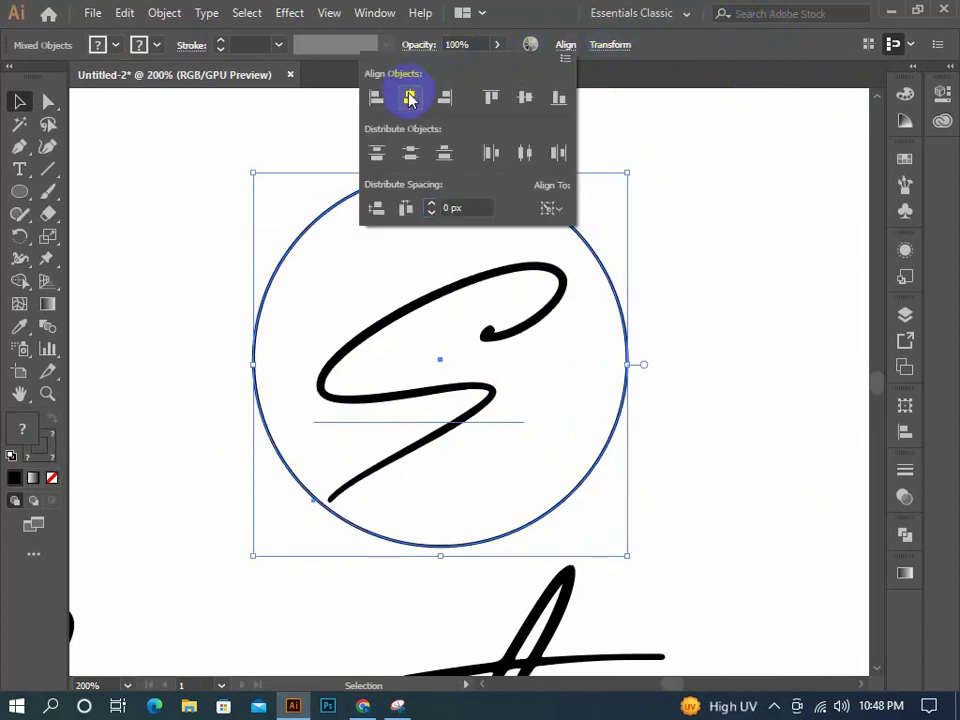
# Convert the S to outlines and centre it on the circle.
pyautogui.click(705, 210)
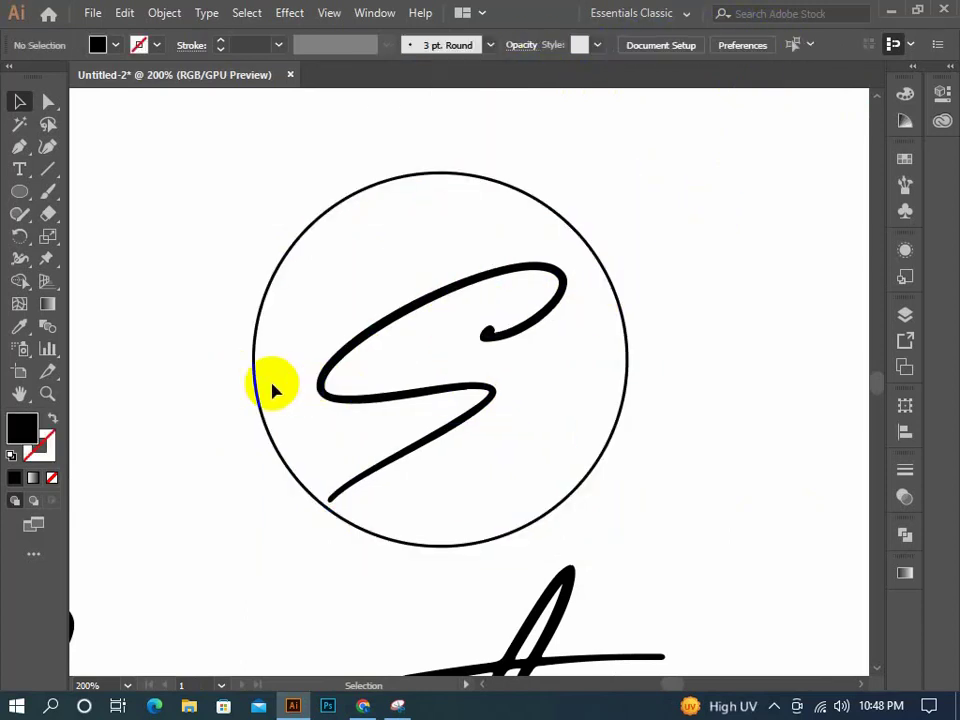
pyautogui.click(321, 402)
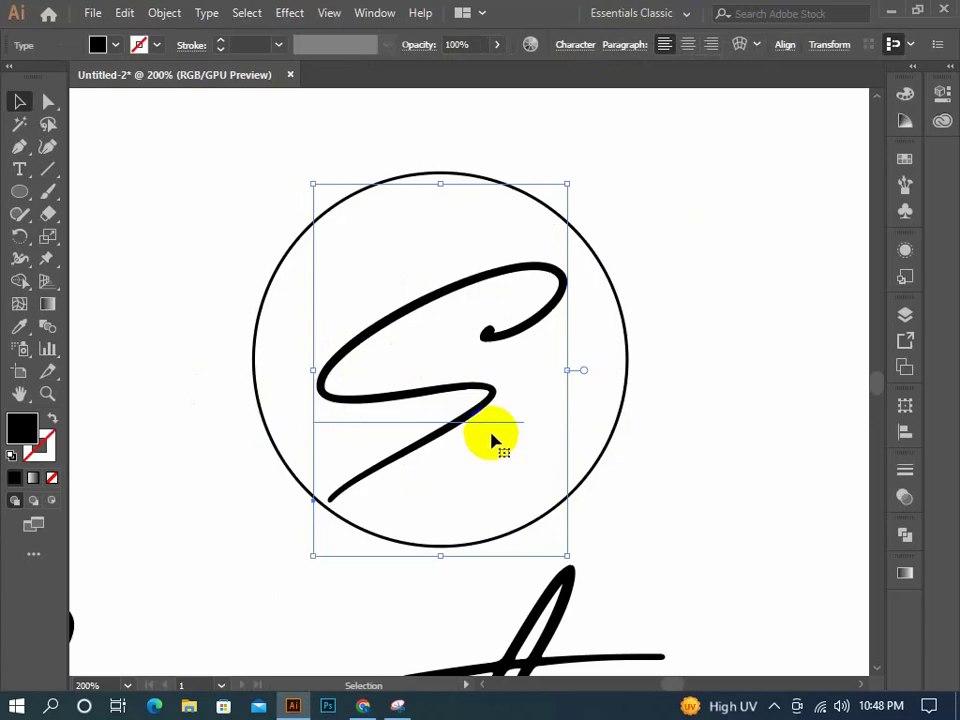
pyautogui.rightClick(417, 402)
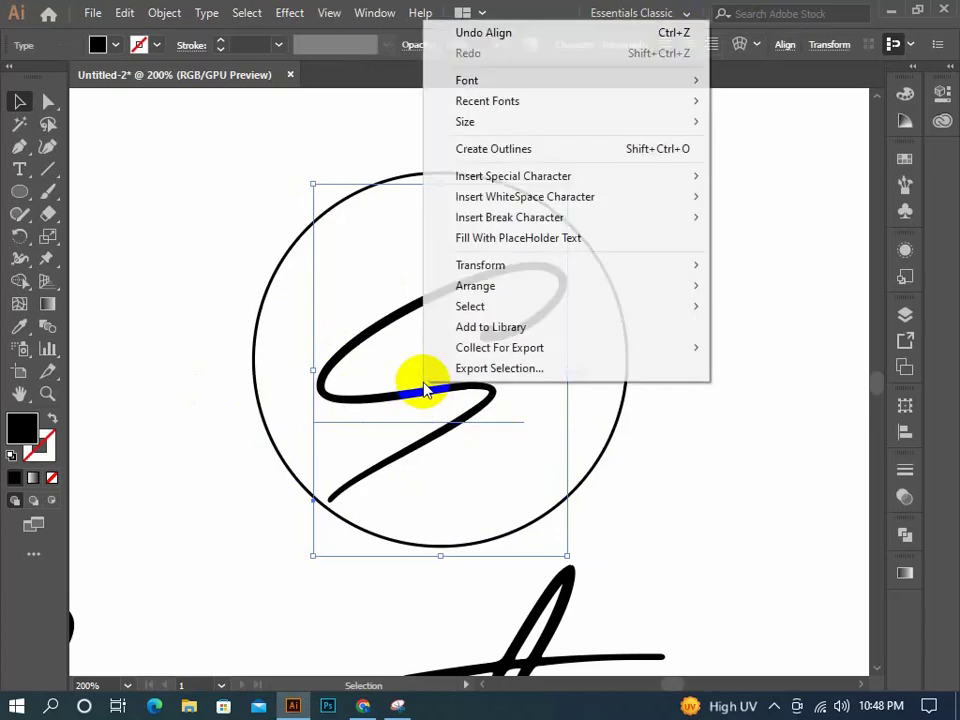
pyautogui.click(546, 152)
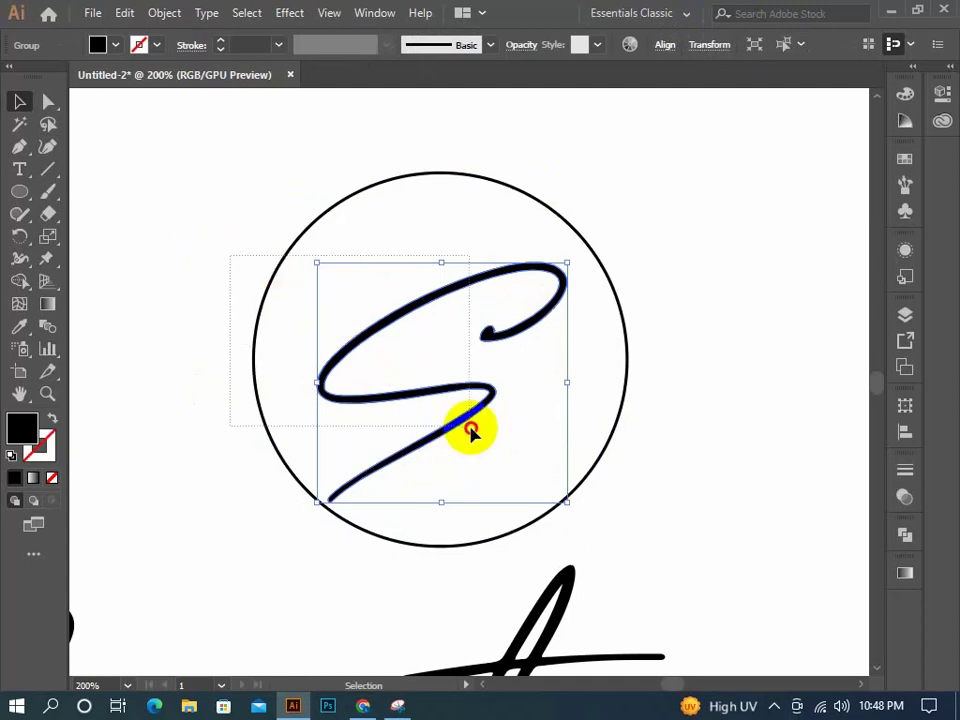
pyautogui.keyDown('shift'); pyautogui.click(292, 250); pyautogui.keyUp('shift')
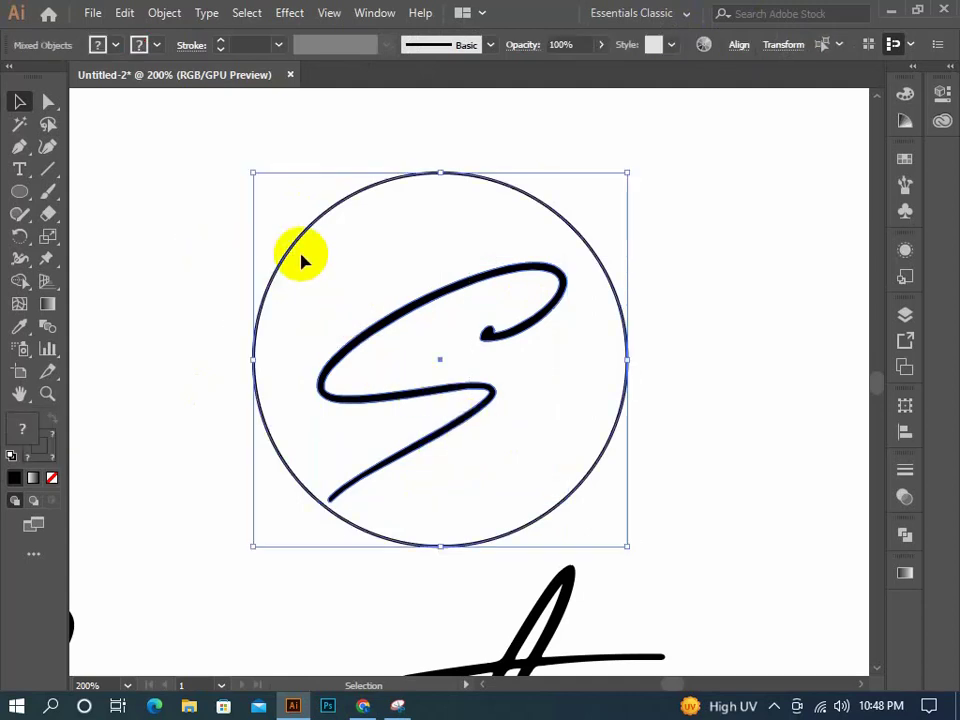
pyautogui.click(737, 47)
pyautogui.click(585, 97)
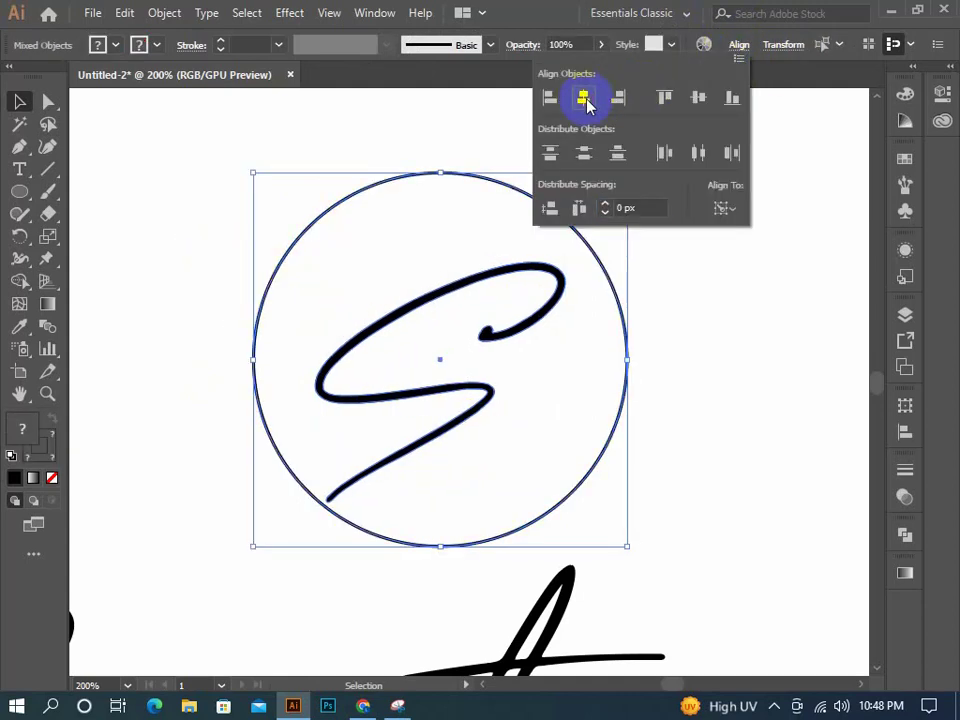
pyautogui.click(810, 318)
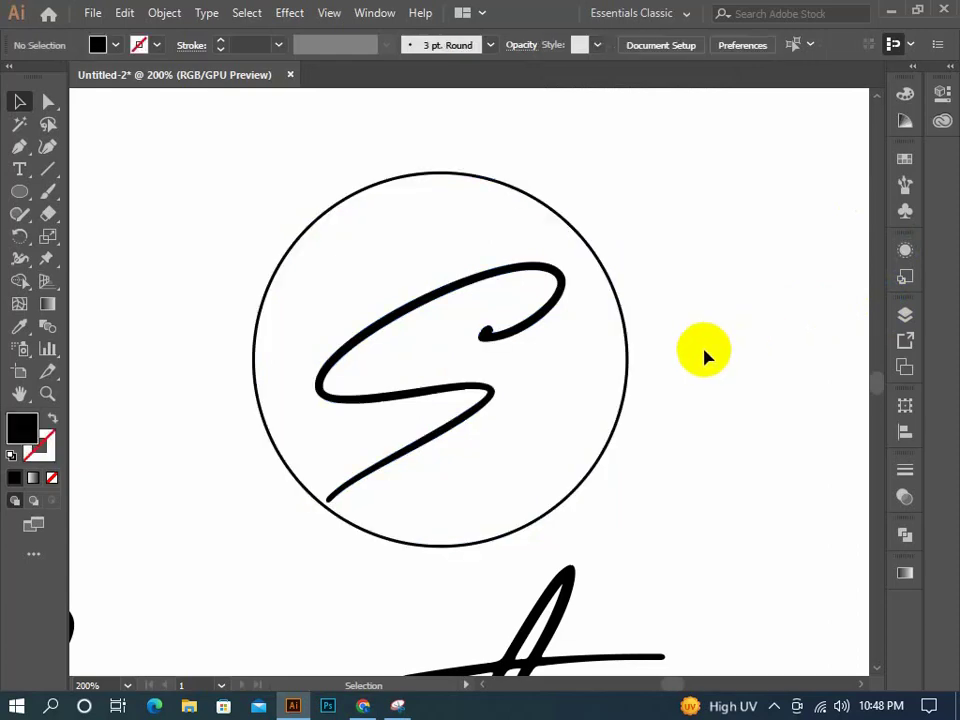
# Centre the S vertically on the circle, with the circle as key object.
pyautogui.click(540, 328)
pyautogui.keyDown('shift'); pyautogui.click(593, 347); pyautogui.keyUp('shift')
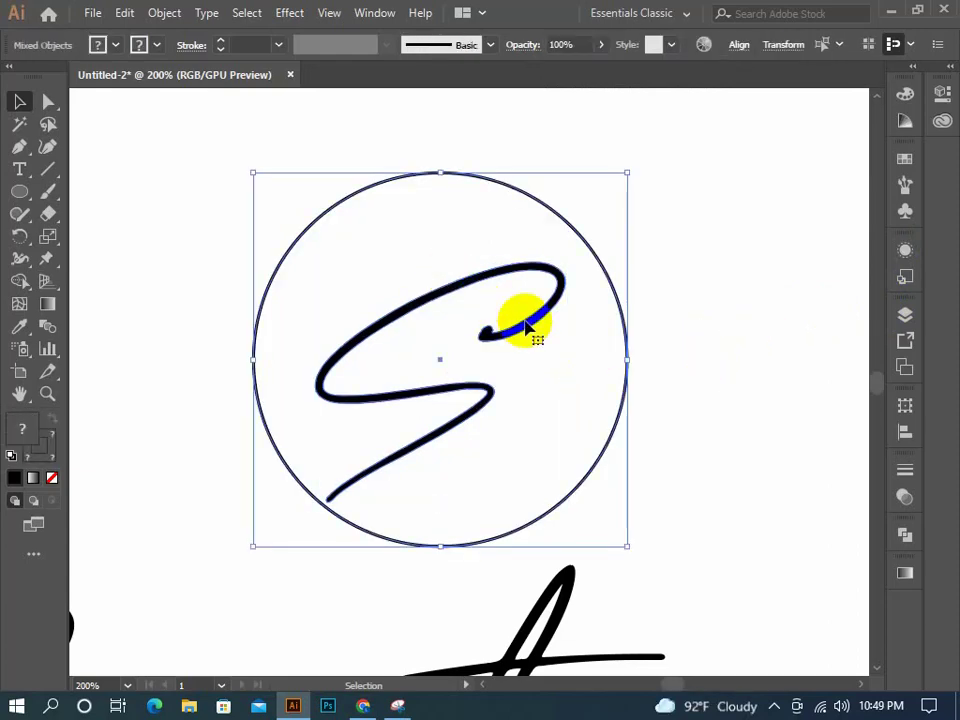
pyautogui.click(592, 253)
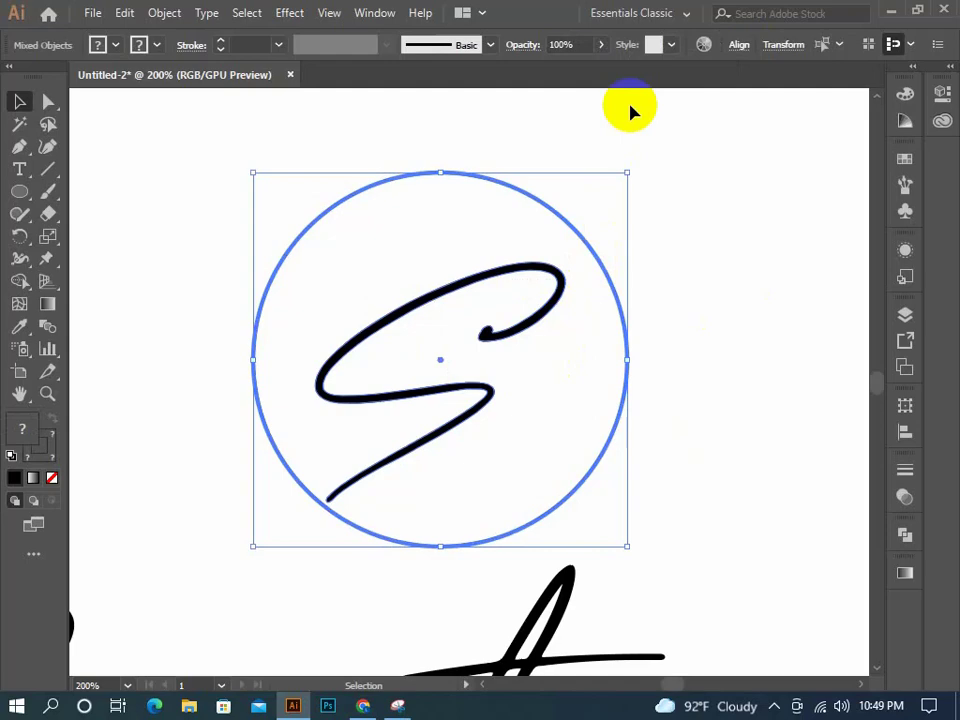
pyautogui.click(738, 45)
pyautogui.click(703, 96)
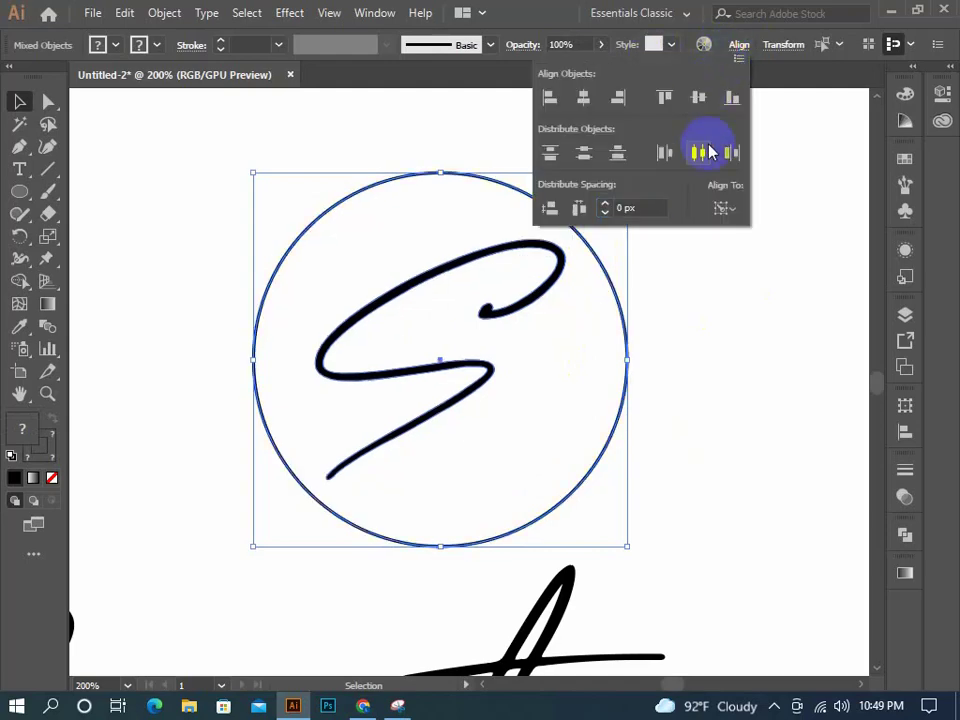
pyautogui.click(724, 318)
pyautogui.scroll(-2, 724, 318)
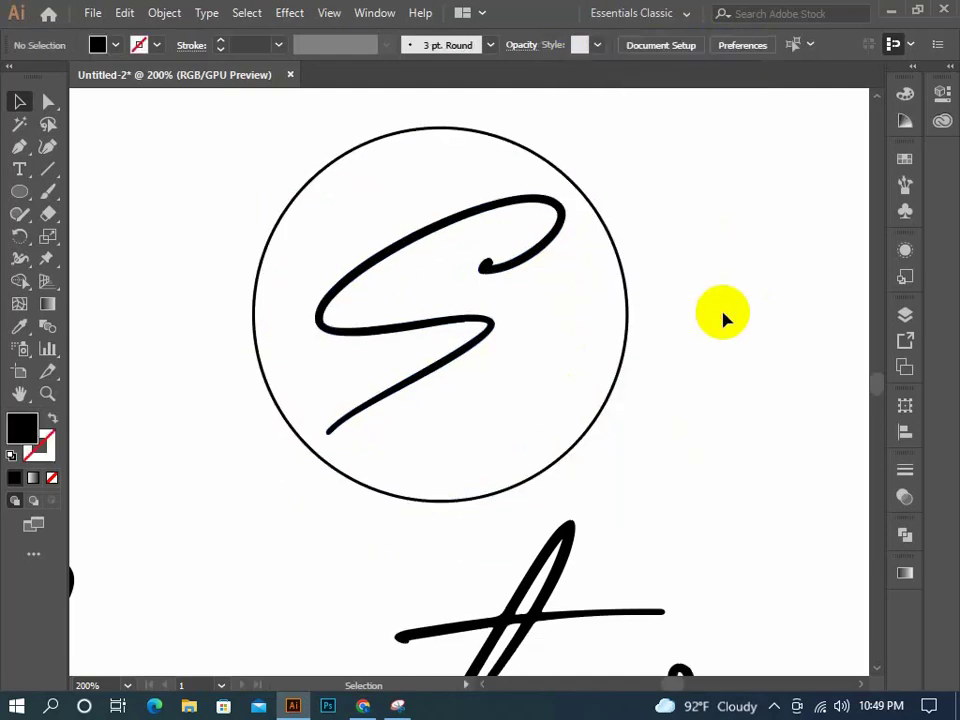
pyautogui.scroll(-2, 724, 318)
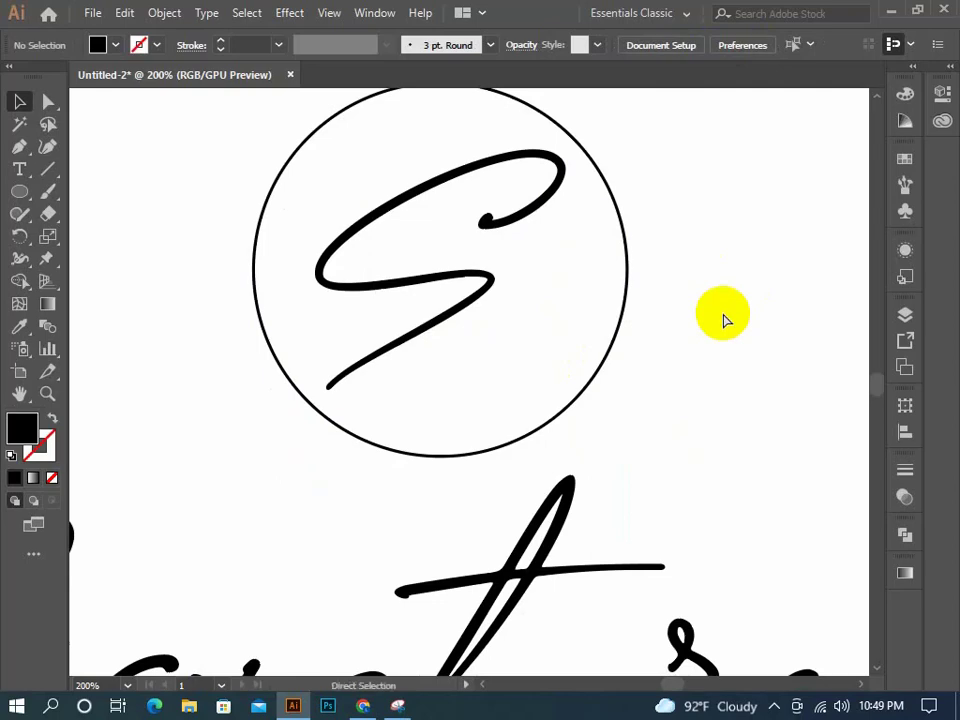
# Zoom out and try shrinking the circled S, undoing the resize.
pyautogui.hotkey('ctrl', '-')
pyautogui.hotkey('ctrl', '-')
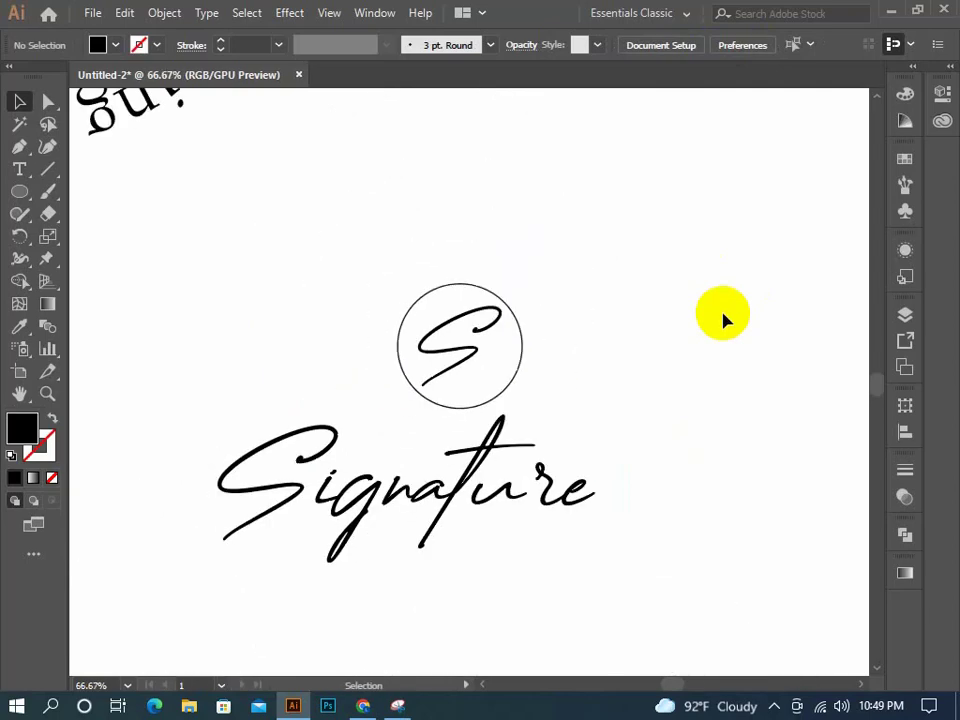
pyautogui.moveTo(357, 258); pyautogui.dragTo(476, 368)
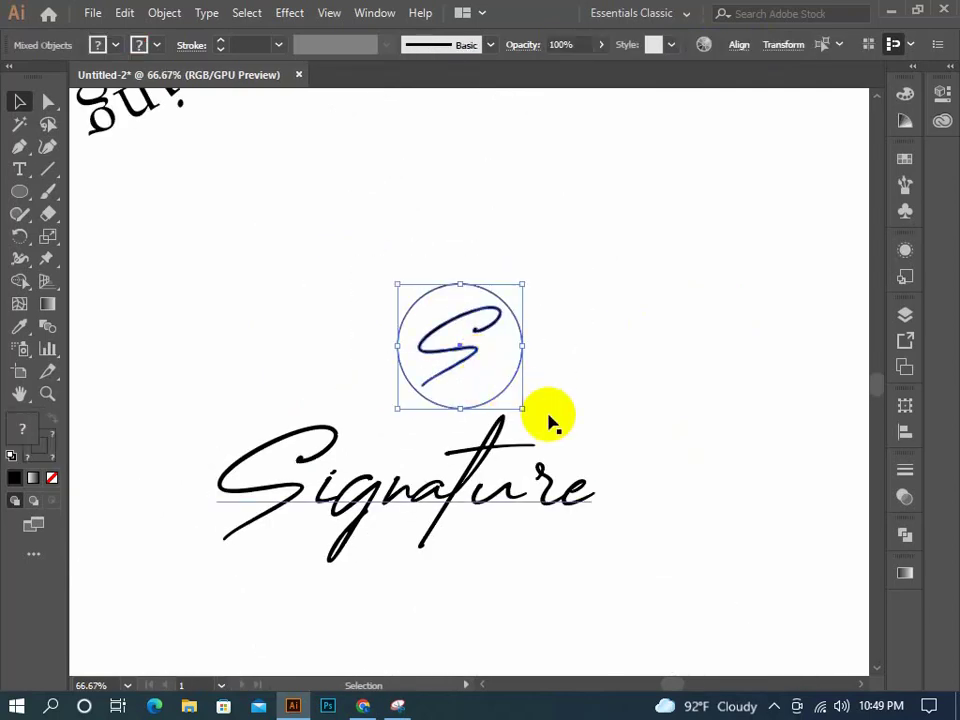
pyautogui.moveTo(522, 408); pyautogui.dragTo(502, 393)
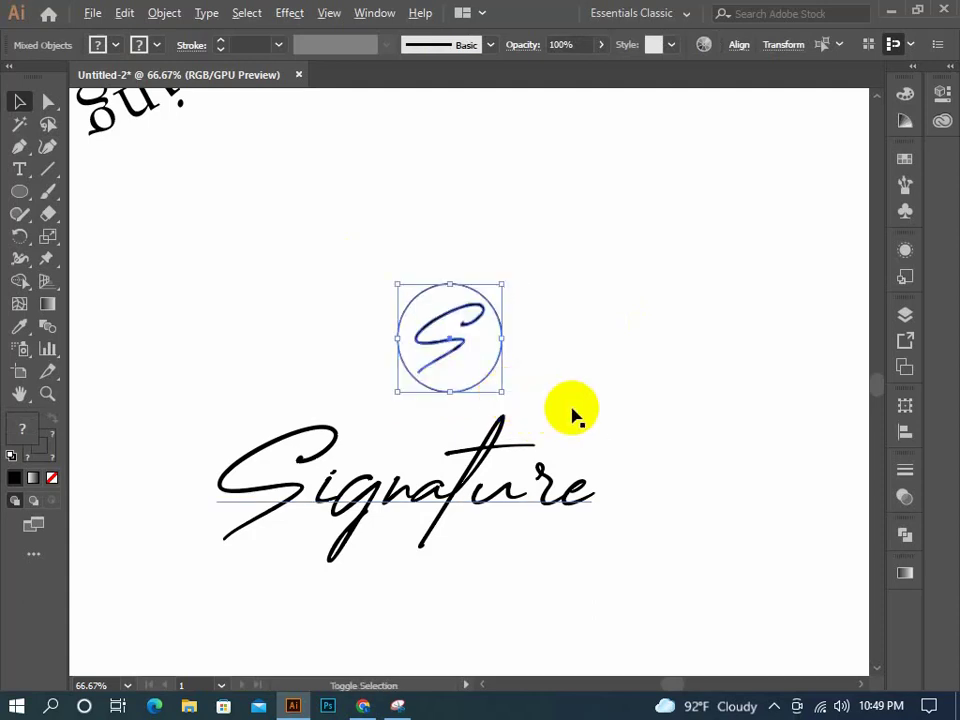
pyautogui.hotkey('ctrl', 'z')
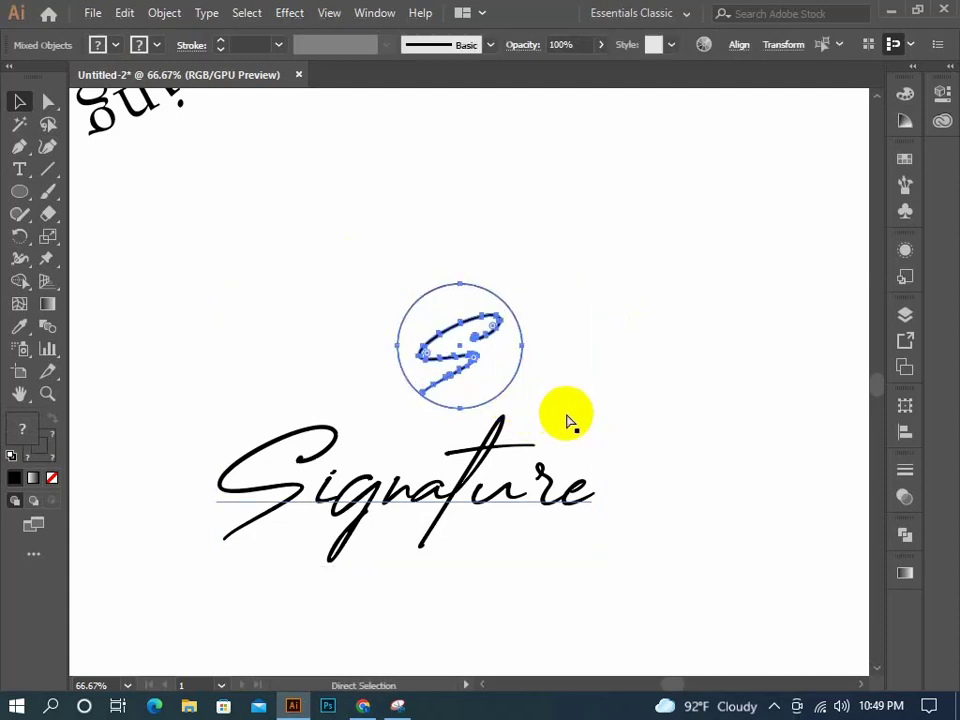
pyautogui.hotkey('ctrl', 'z')
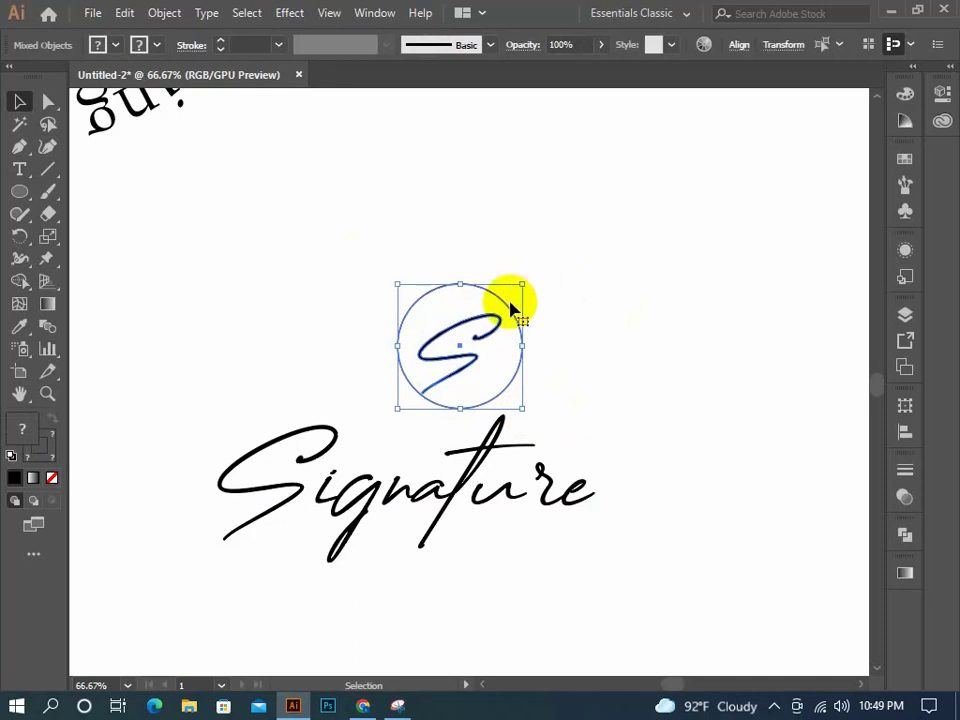
# Shrink the circled S monogram to about 70 px and move it down-left.
pyautogui.click(509, 305)
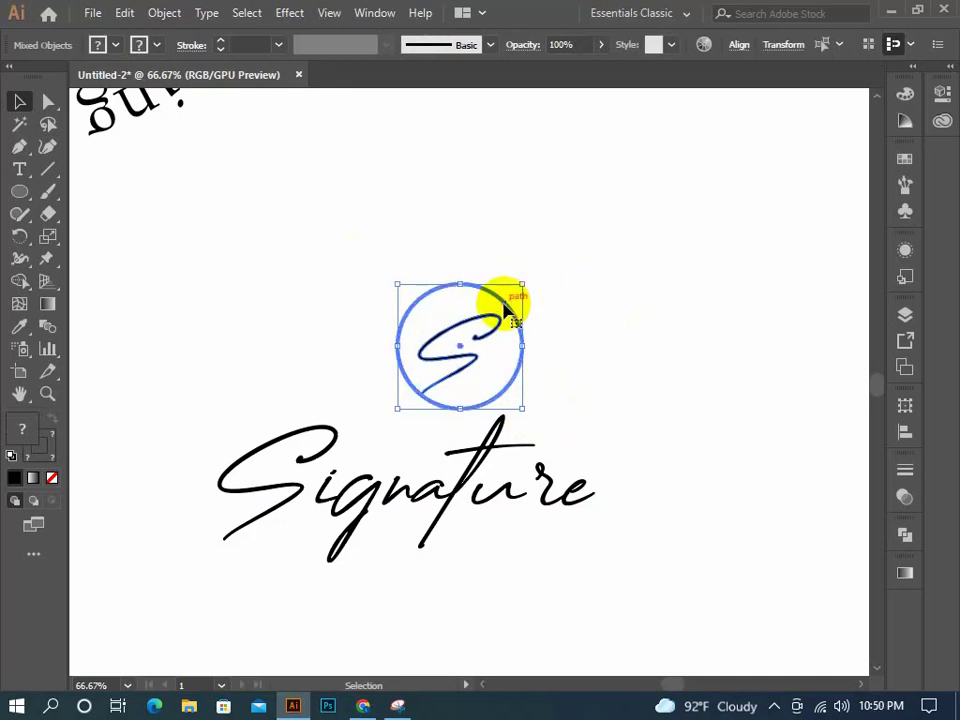
pyautogui.click(739, 45)
pyautogui.click(671, 296)
pyautogui.moveTo(615, 386); pyautogui.dragTo(390, 303)
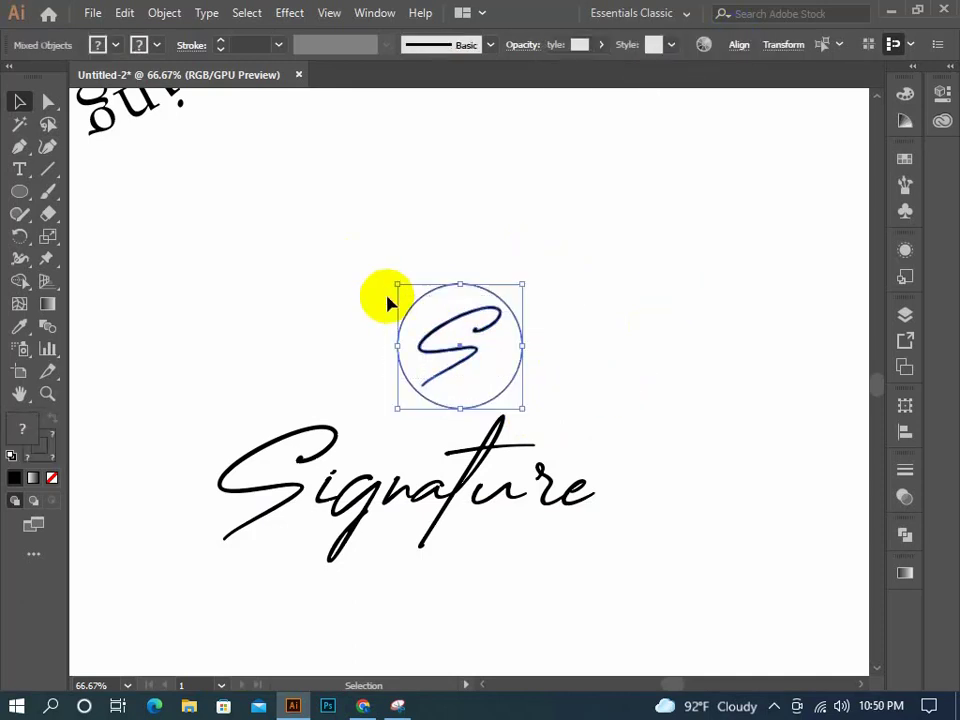
pyautogui.moveTo(524, 407); pyautogui.dragTo(489, 369)
pyautogui.click(482, 368)
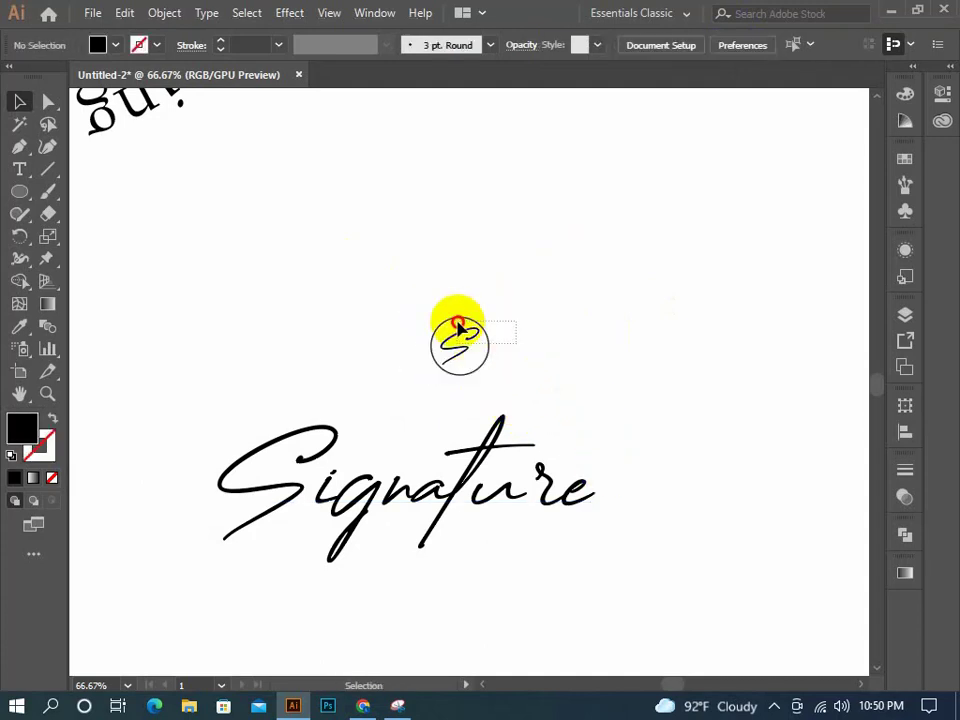
pyautogui.moveTo(458, 327); pyautogui.dragTo(441, 384)
pyautogui.click(664, 339)
# Make the monogram slightly smaller and centre it above the Signature text.
pyautogui.scroll(-1, 664, 339)
pyautogui.moveTo(560, 310)
pyautogui.mouseDown()
pyautogui.moveTo(437, 338)
pyautogui.moveTo(492, 393)
pyautogui.moveTo(482, 389)
pyautogui.mouseUp()
pyautogui.moveTo(446, 332); pyautogui.dragTo(452, 341)
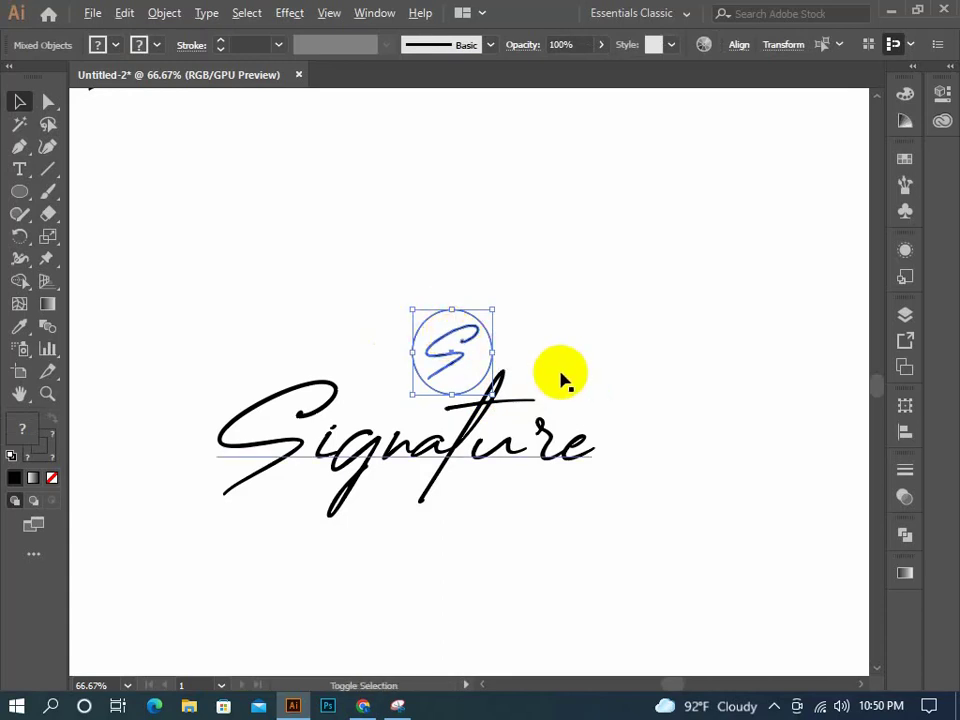
pyautogui.moveTo(493, 394)
pyautogui.mouseDown()
pyautogui.moveTo(461, 326)
pyautogui.moveTo(530, 372)
pyautogui.mouseUp()
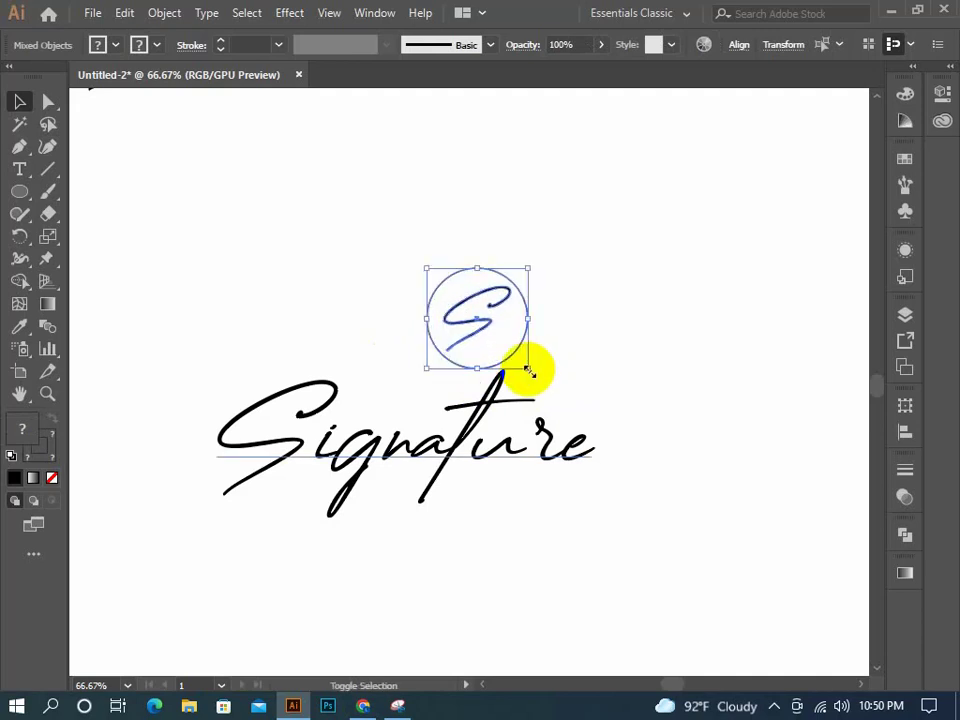
pyautogui.moveTo(485, 328)
pyautogui.mouseDown()
pyautogui.moveTo(452, 338)
pyautogui.moveTo(460, 338)
pyautogui.mouseUp()
pyautogui.click(615, 360)
# Nudge Signature slightly right and marquee-select it together with the monogram.
pyautogui.scroll(-2, 632, 388)
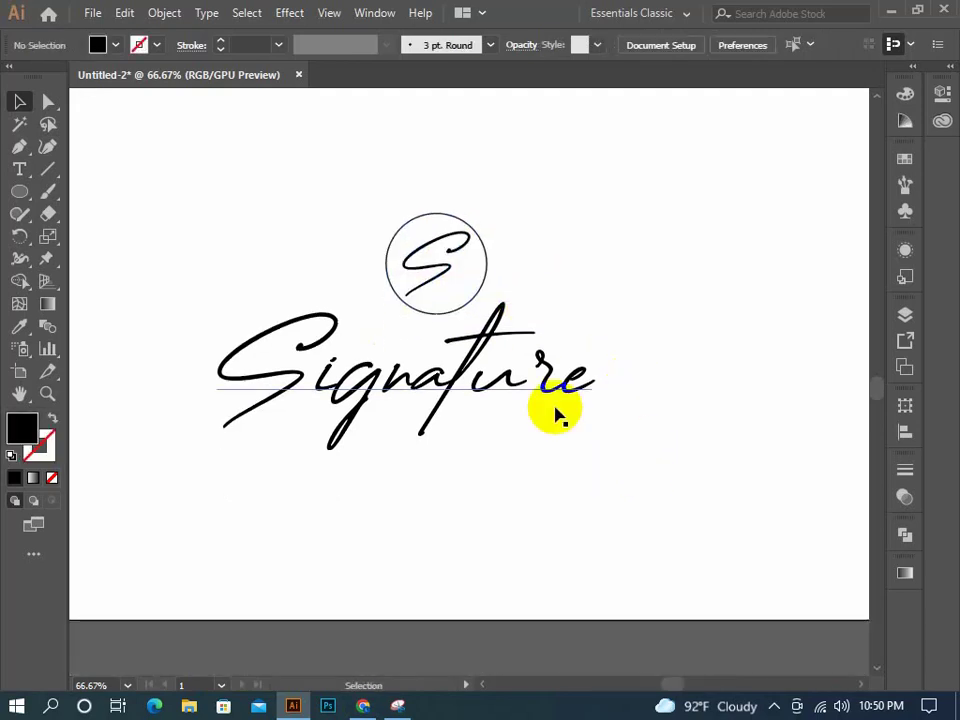
pyautogui.moveTo(556, 411); pyautogui.dragTo(567, 410)
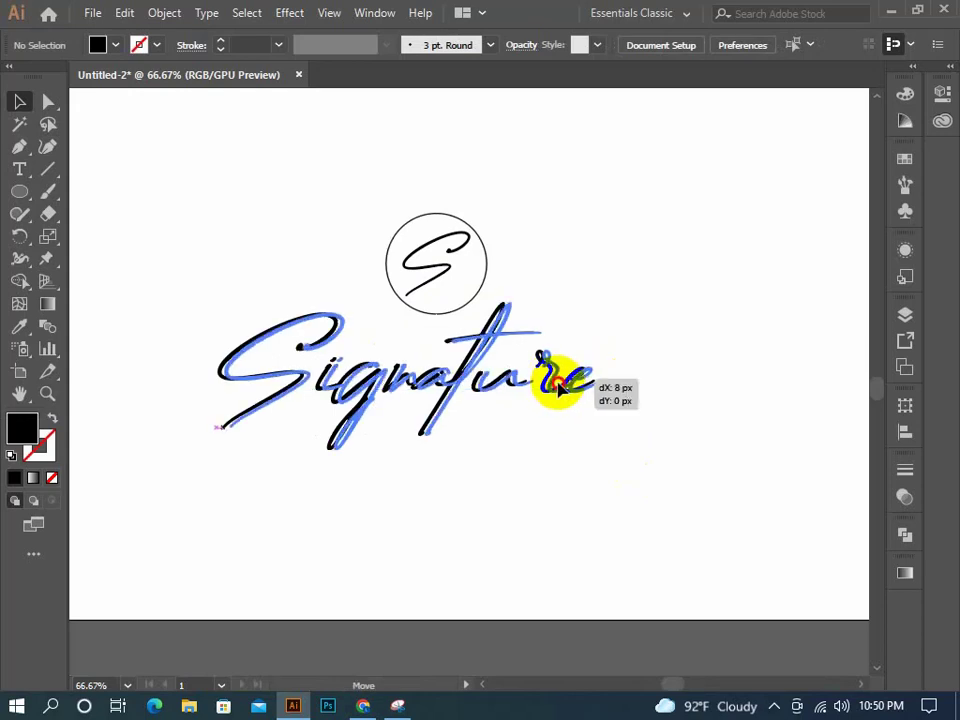
pyautogui.click(647, 537)
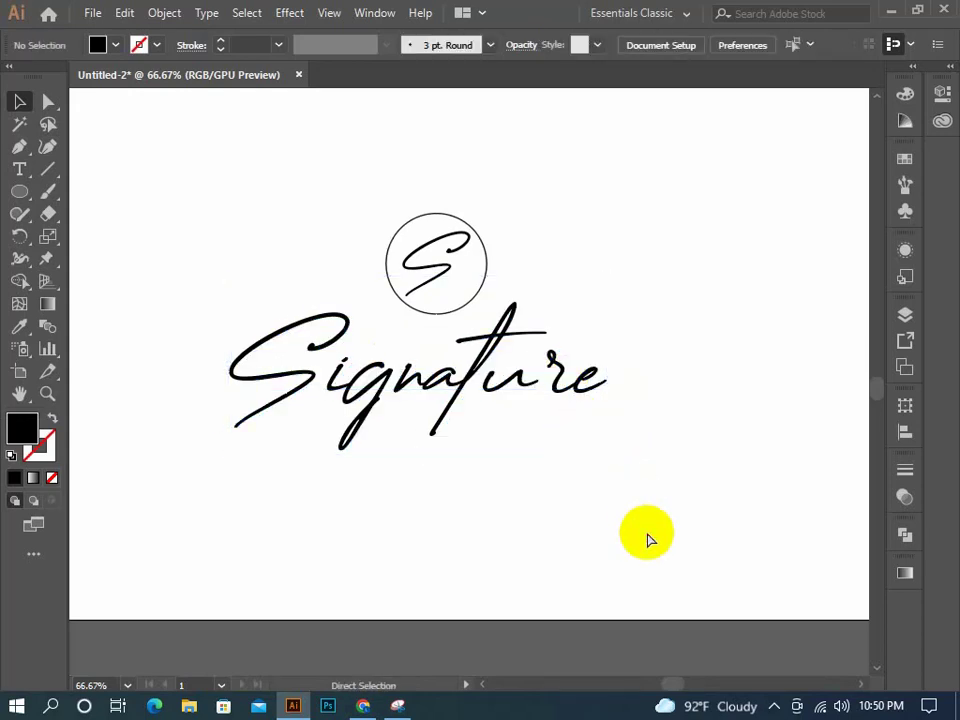
pyautogui.moveTo(201, 141); pyautogui.dragTo(617, 460)
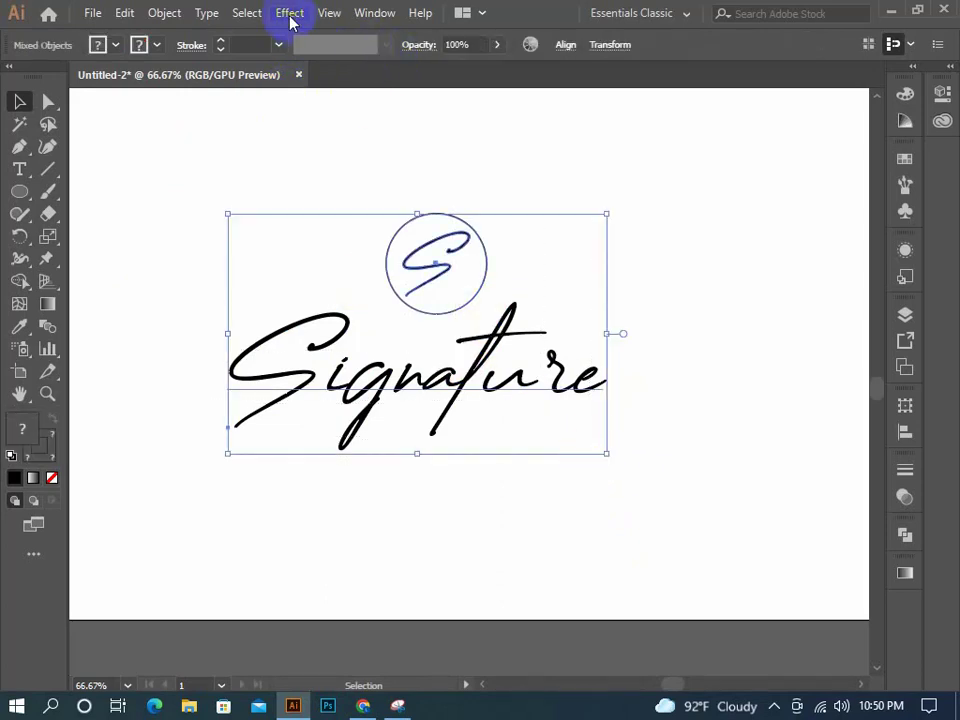
# Start a Drop Shadow effect and choose a bright red shadow colour.
pyautogui.click(290, 16)
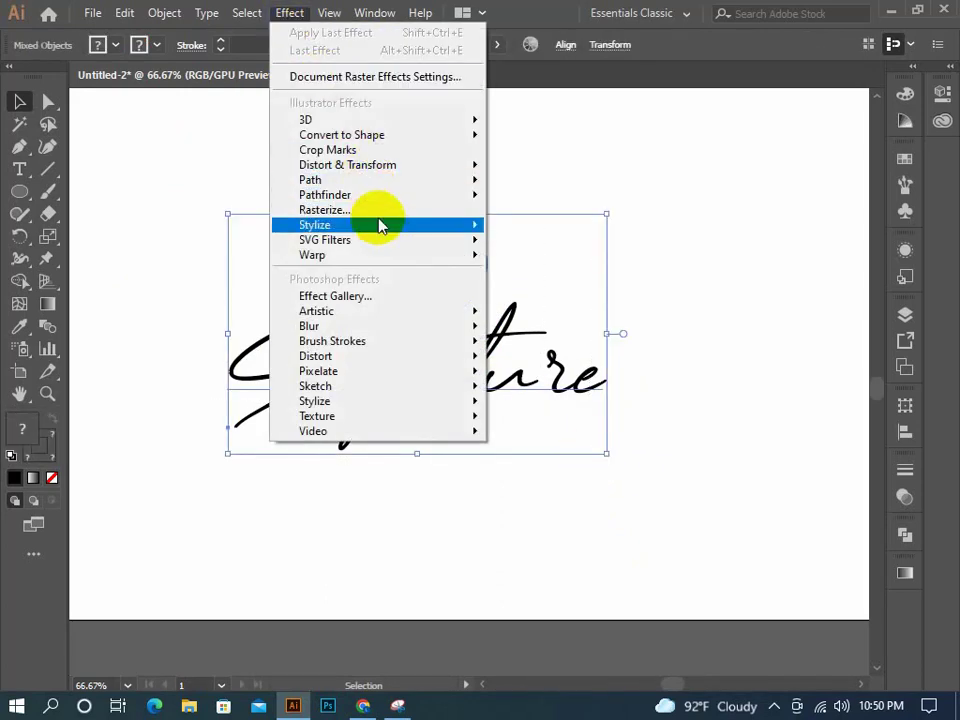
pyautogui.moveTo(315, 225)
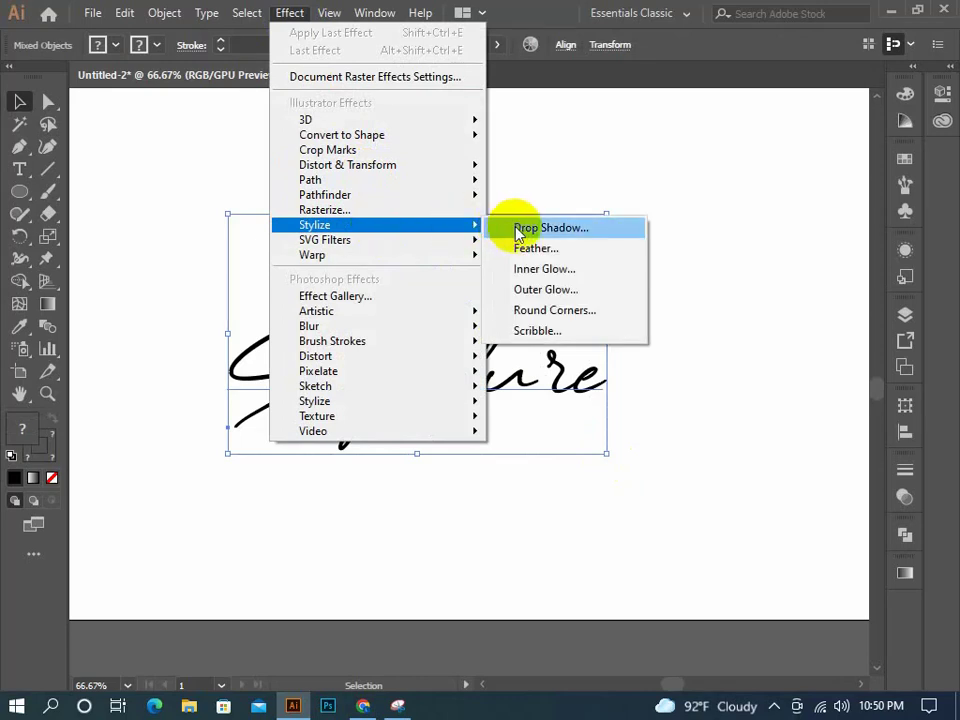
pyautogui.click(528, 230)
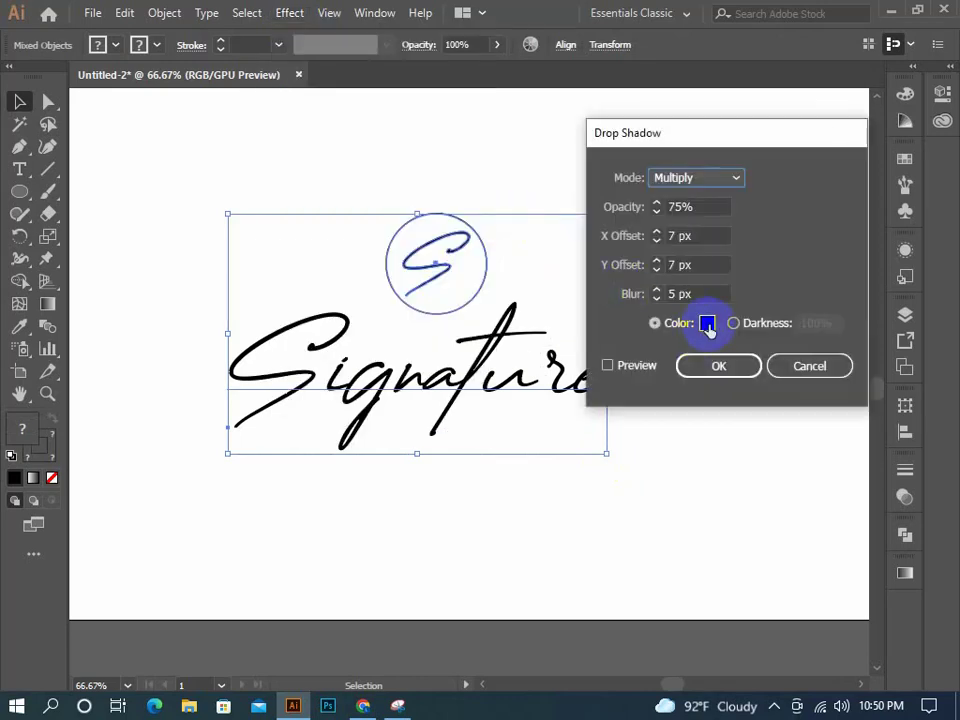
pyautogui.click(707, 323)
pyautogui.click(687, 232)
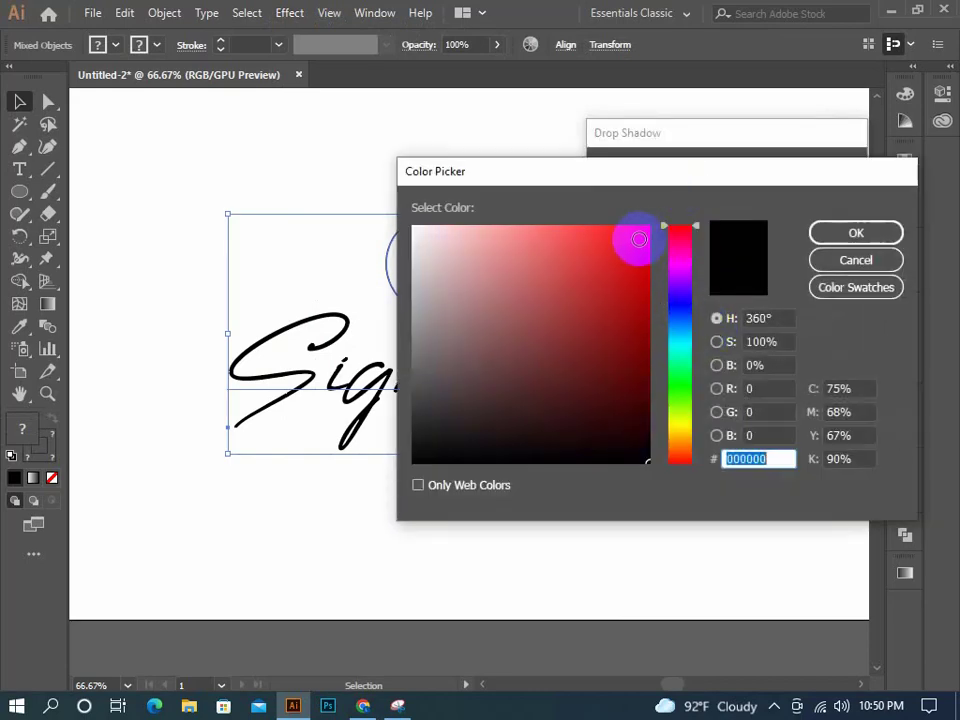
pyautogui.click(639, 239)
pyautogui.click(851, 236)
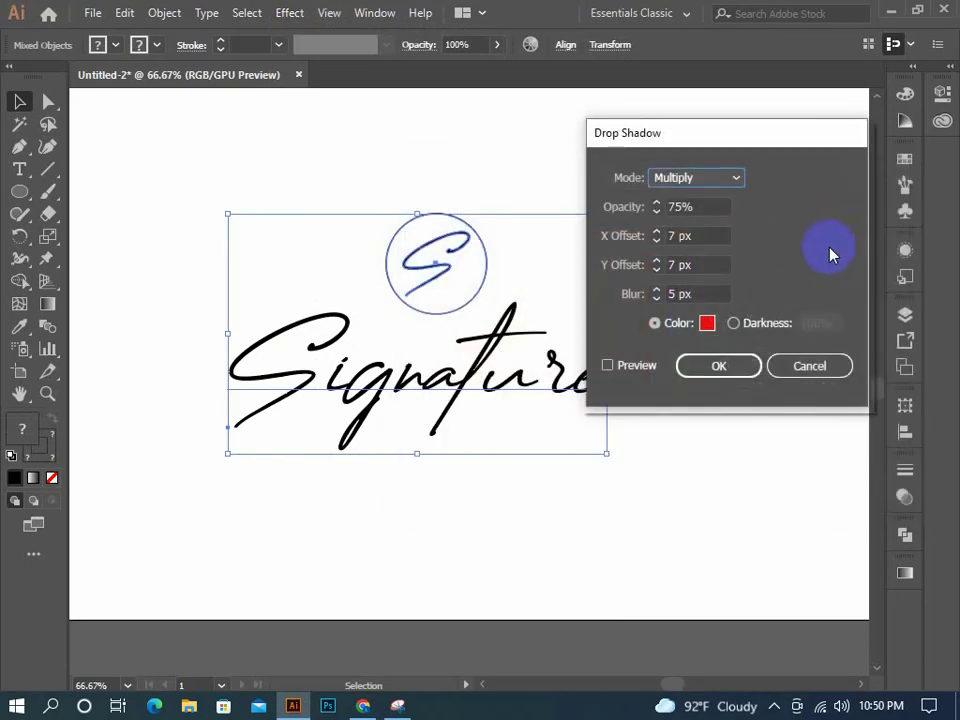
# Keep 75% opacity and 7 px offsets, set blur to 5 px, and apply the shadow.
pyautogui.doubleClick(698, 206)
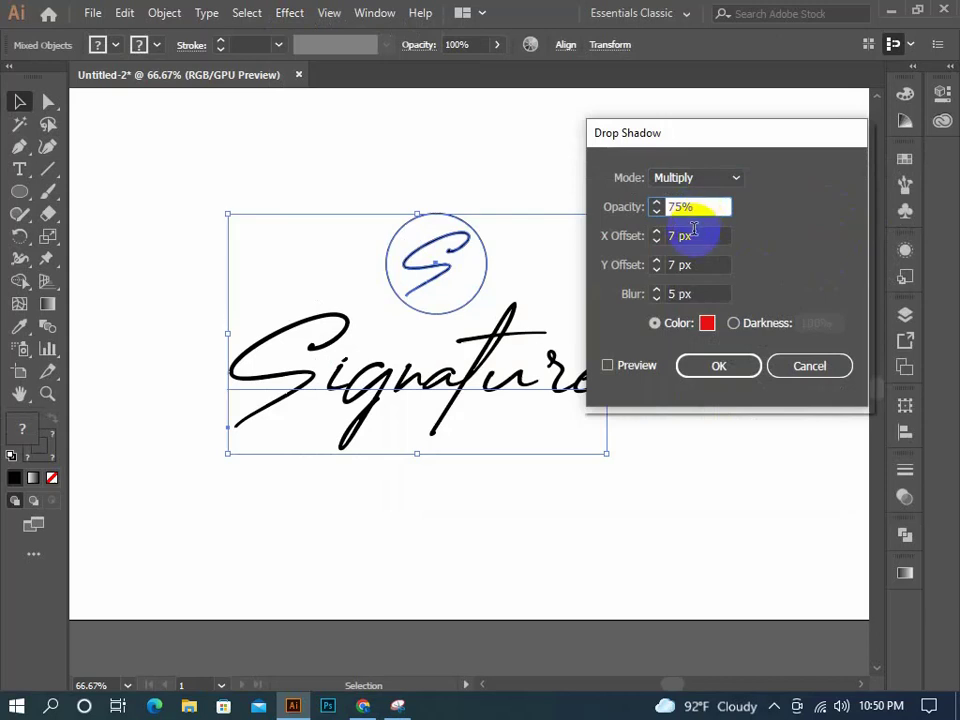
pyautogui.click(697, 235)
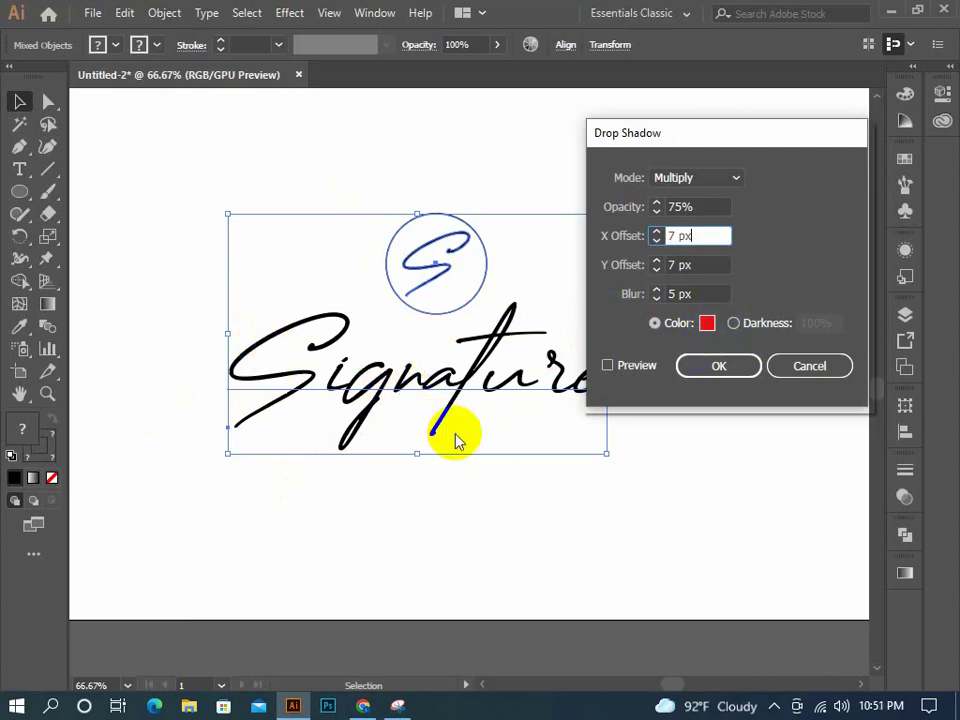
pyautogui.click(671, 293)
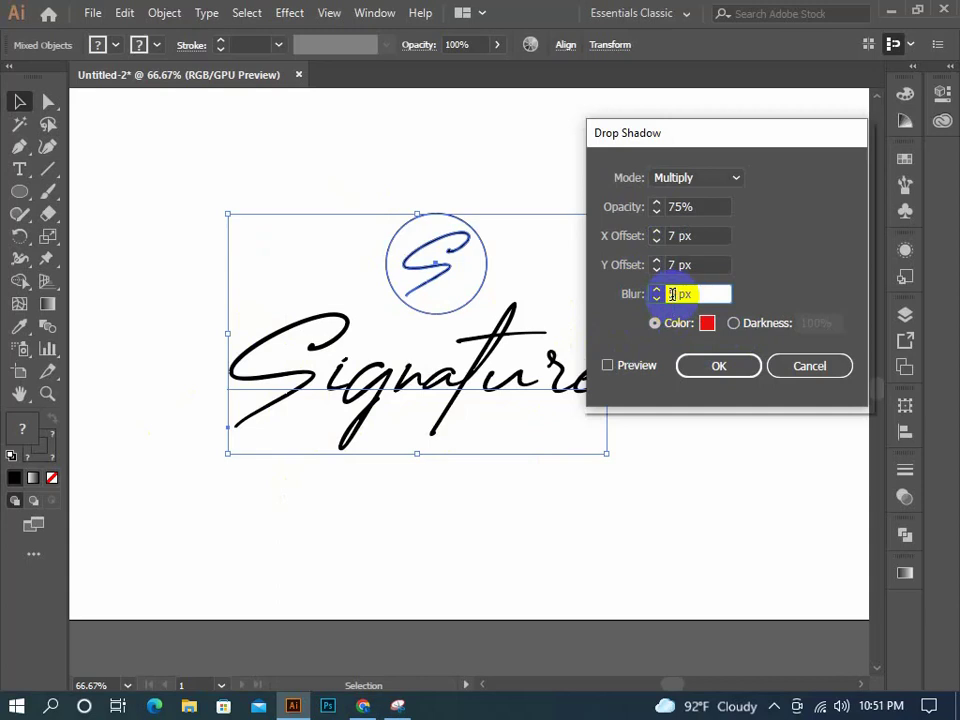
pyautogui.write('5')
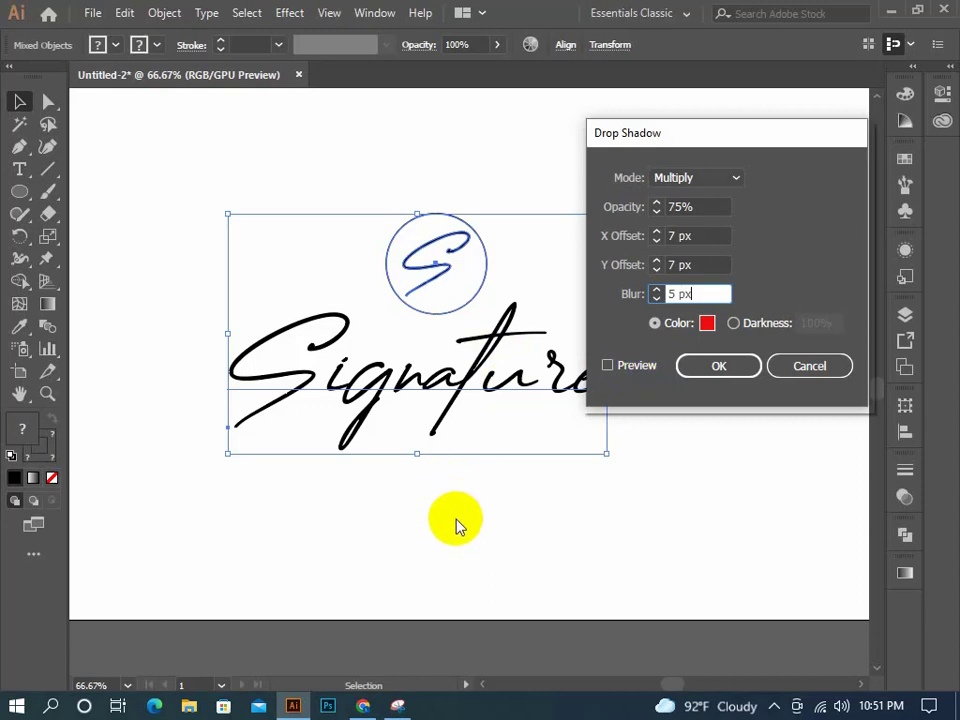
pyautogui.click(625, 366)
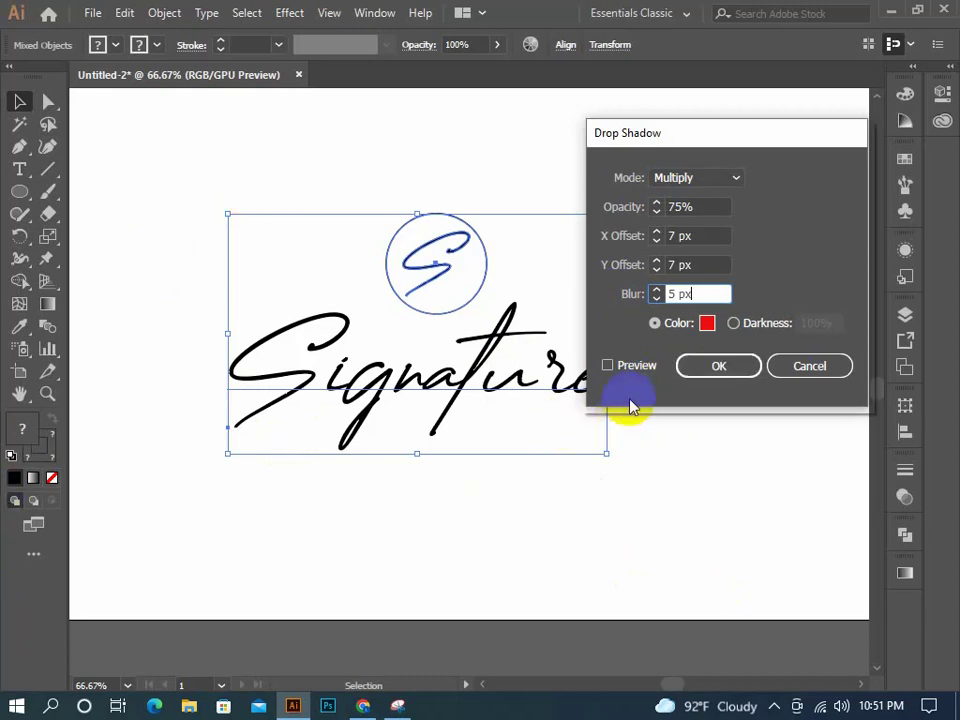
pyautogui.click(692, 366)
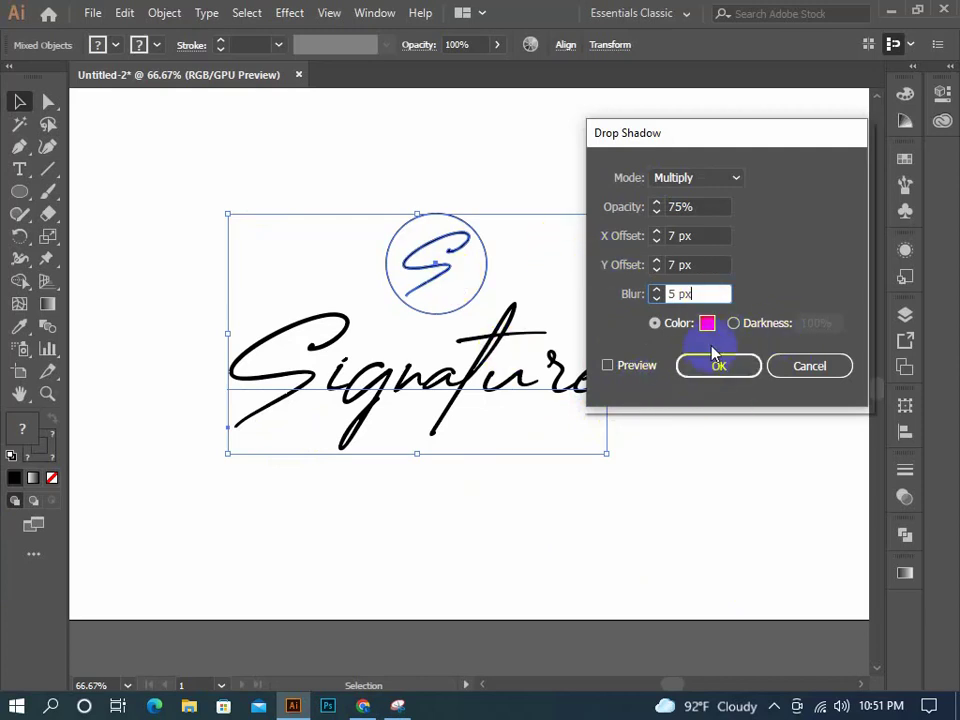
pyautogui.click(686, 370)
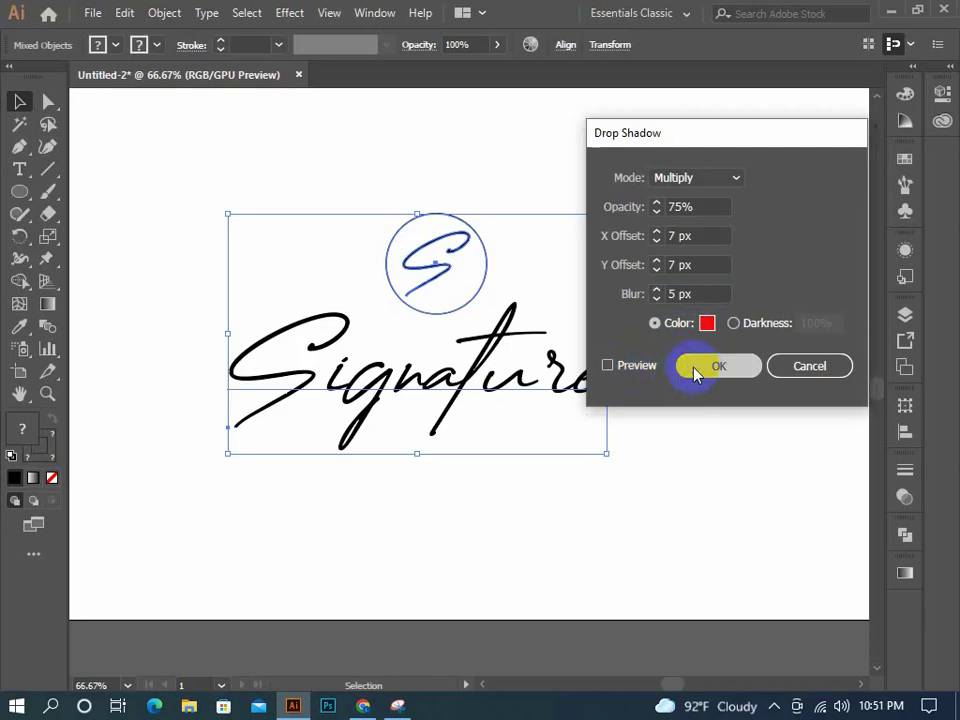
pyautogui.click(697, 372)
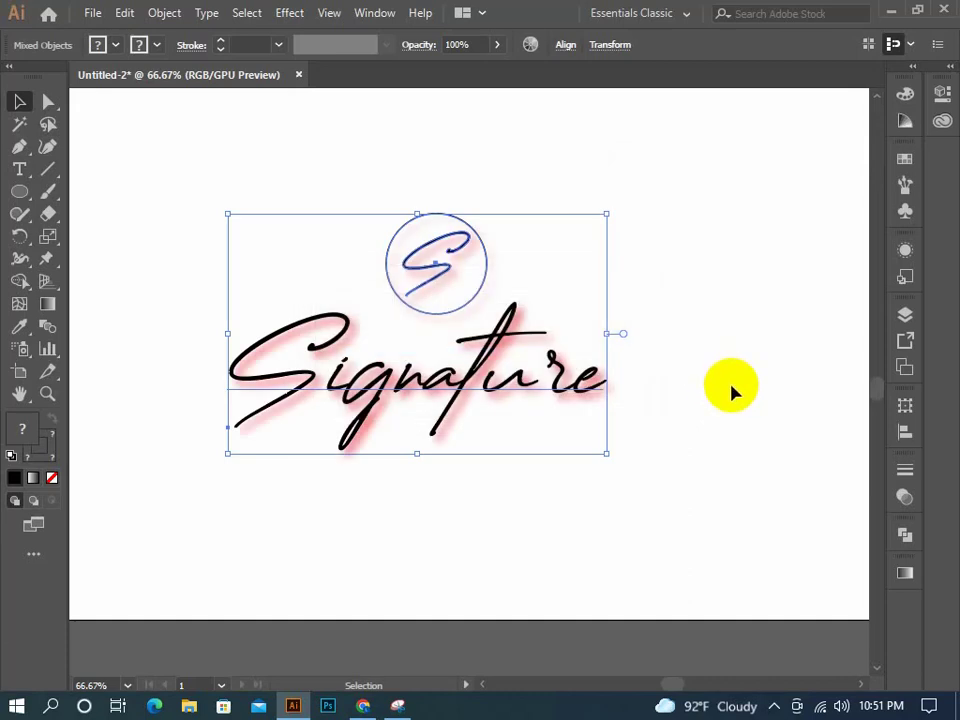
pyautogui.click(731, 390)
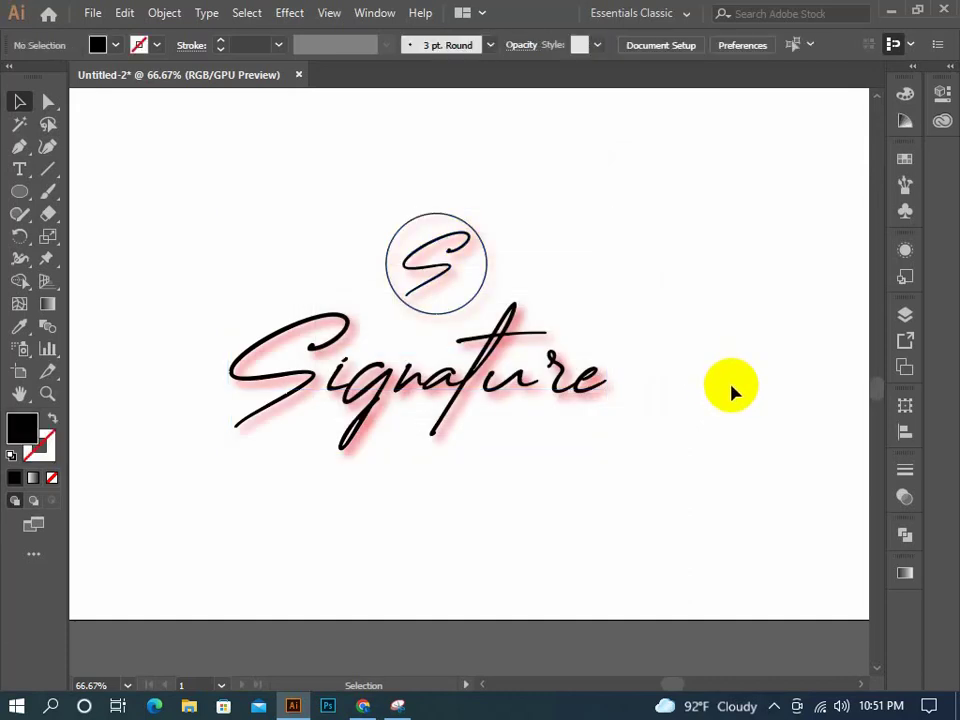